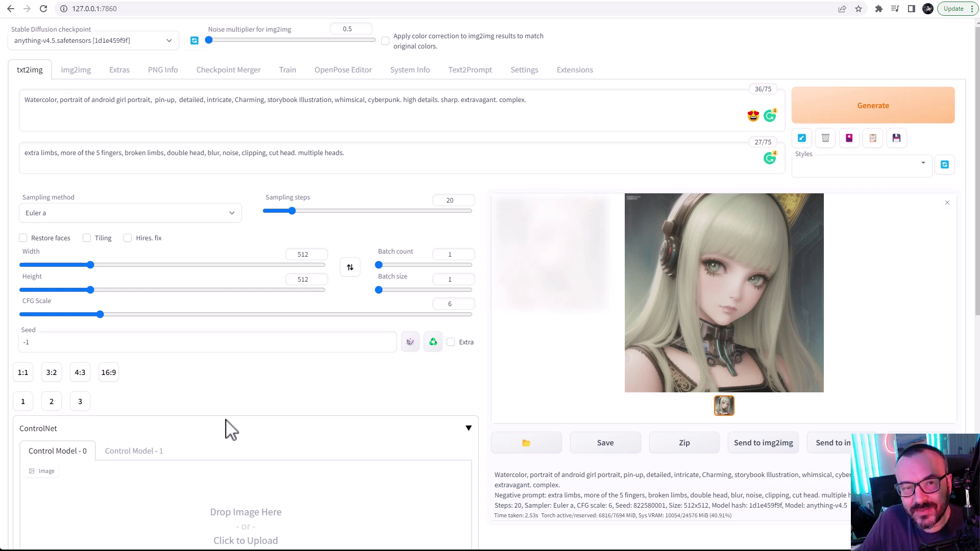
- Check the installed extensions for updates and review the ControlNet settings and the img2img page
click(559, 72)
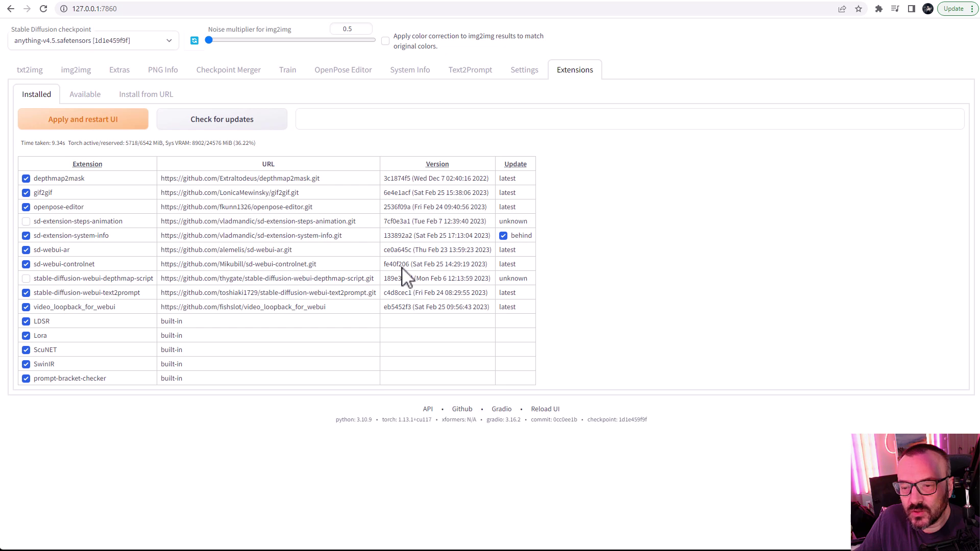
click(250, 122)
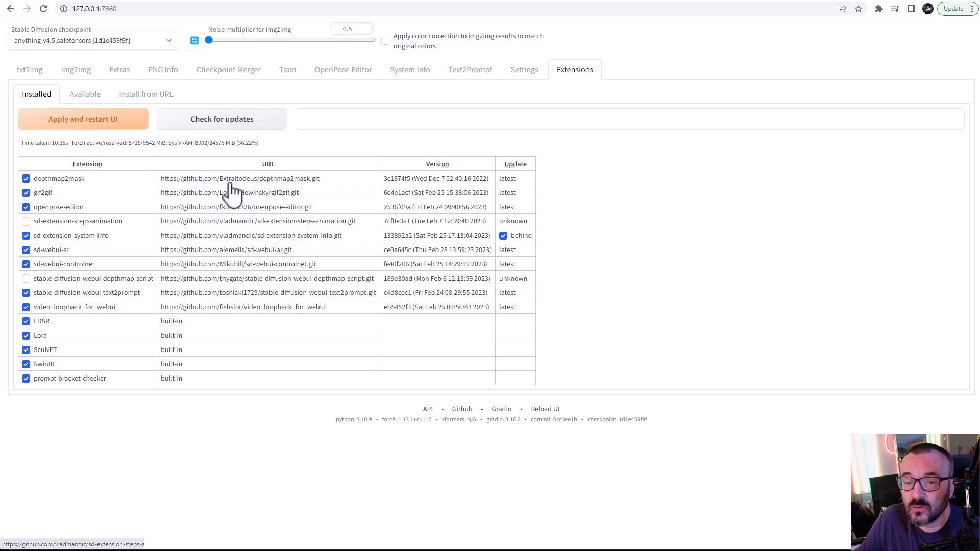
click(524, 72)
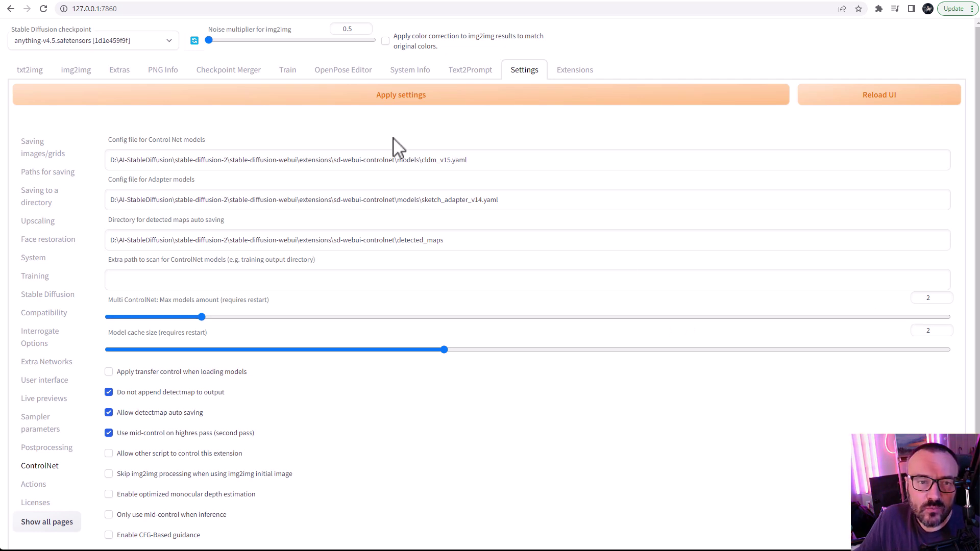
click(86, 75)
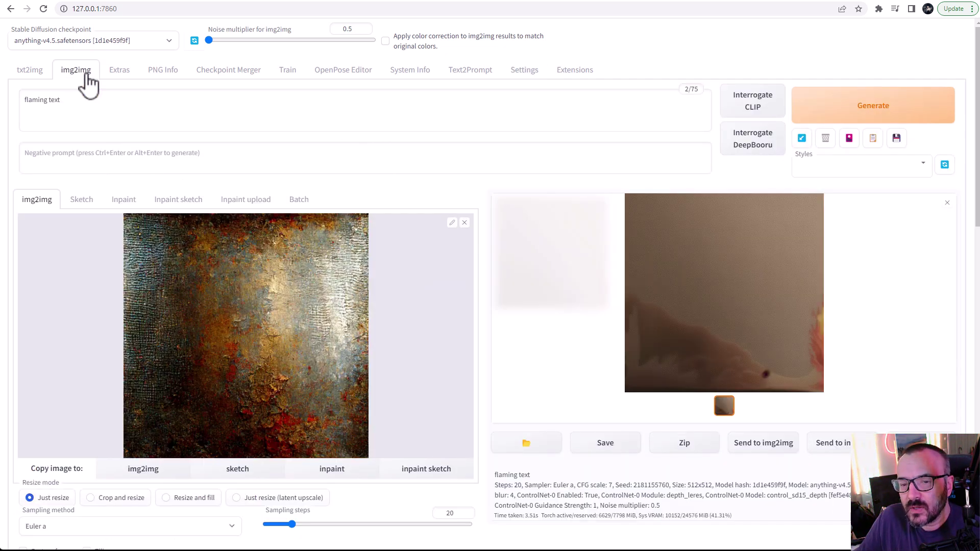
- Load the GEEKATPLAY text image into txt2img's ControlNet Control Model - 0, enable the unit and set its weight to 1
click(30, 72)
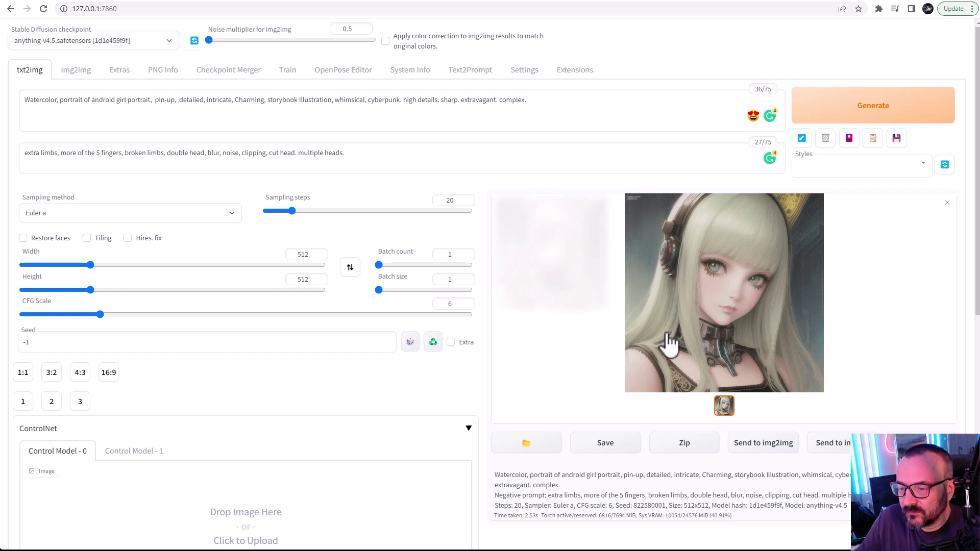
scroll(586, 279, down, 4)
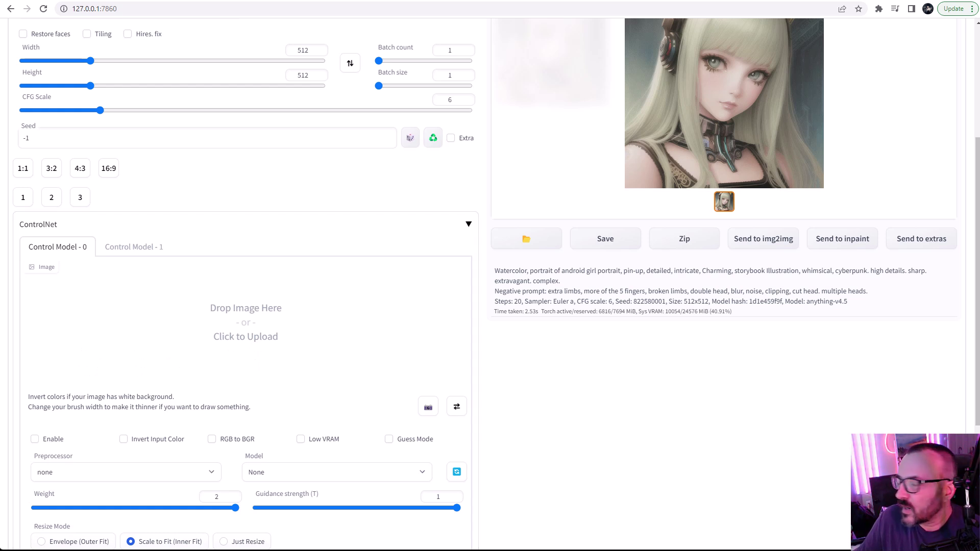
drag(511, 302, 256, 339)
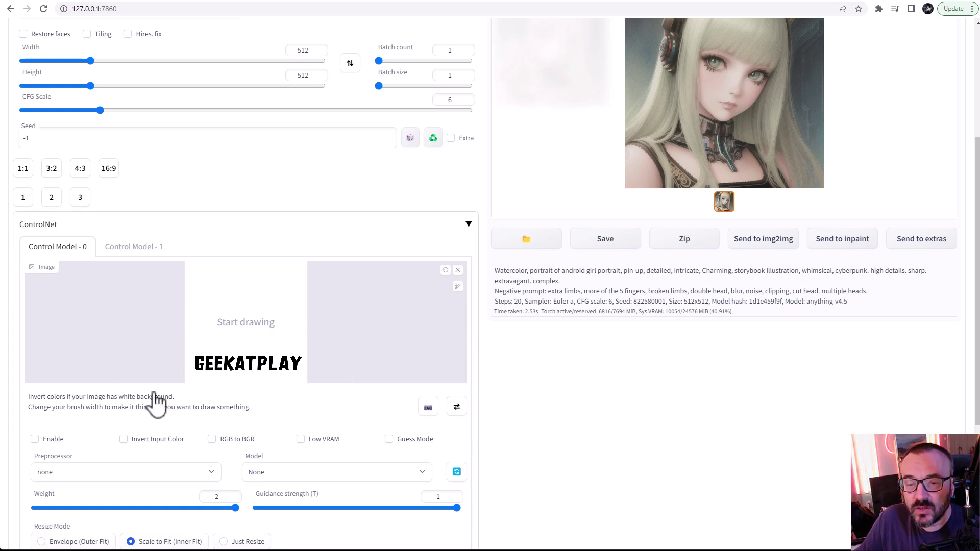
click(34, 439)
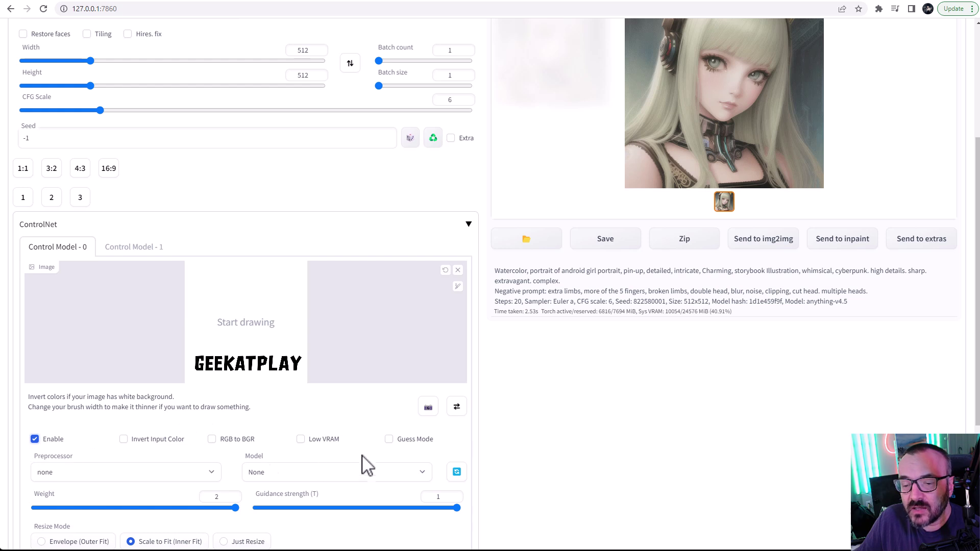
scroll(372, 427, down, 1)
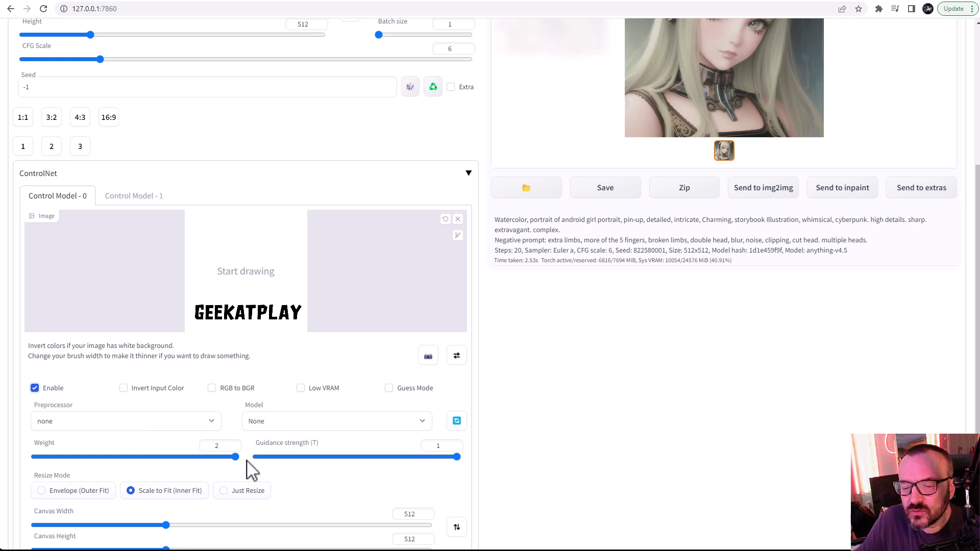
drag(236, 457, 136, 457)
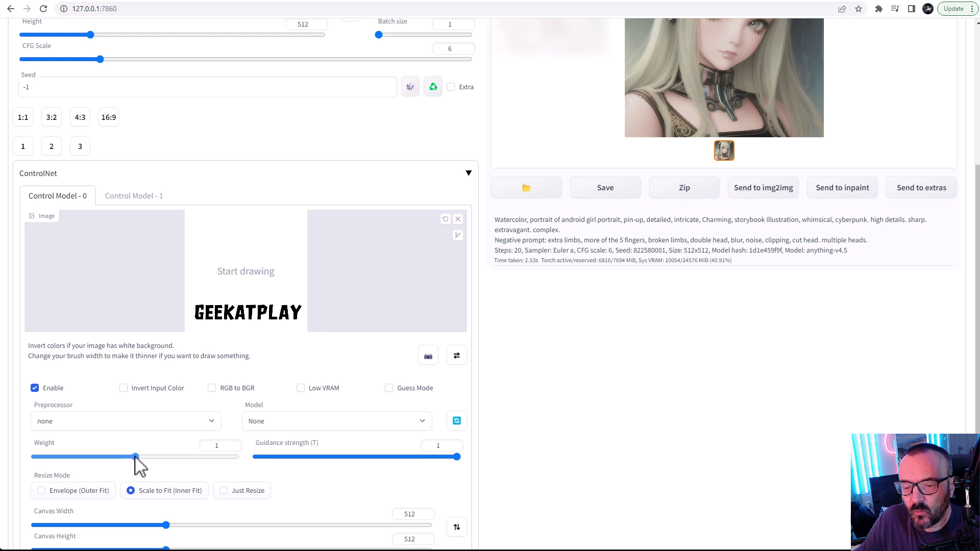
- Generate an image with the ControlNet preprocessor kept at none and the model set to control_sd15_canny
click(97, 424)
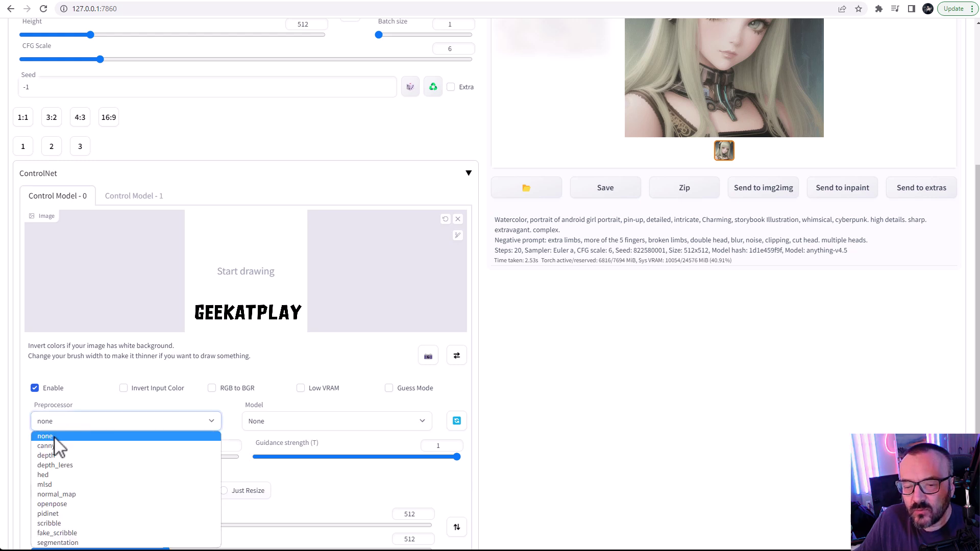
click(127, 416)
click(314, 421)
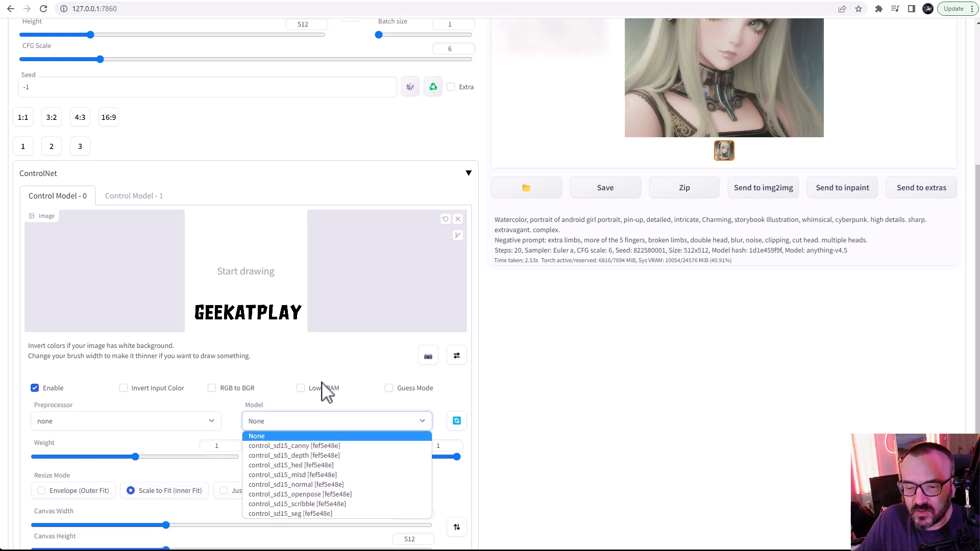
click(306, 446)
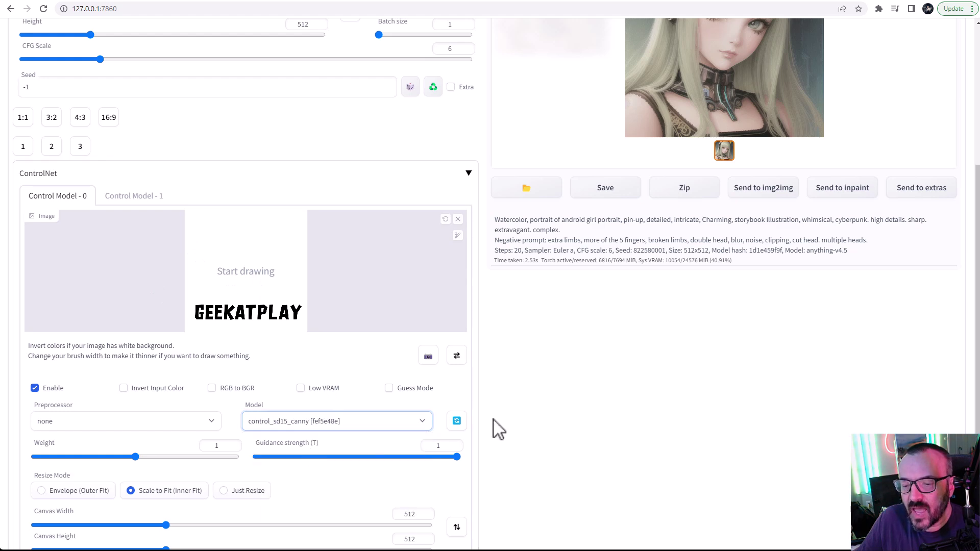
scroll(493, 427, up, 5)
click(884, 121)
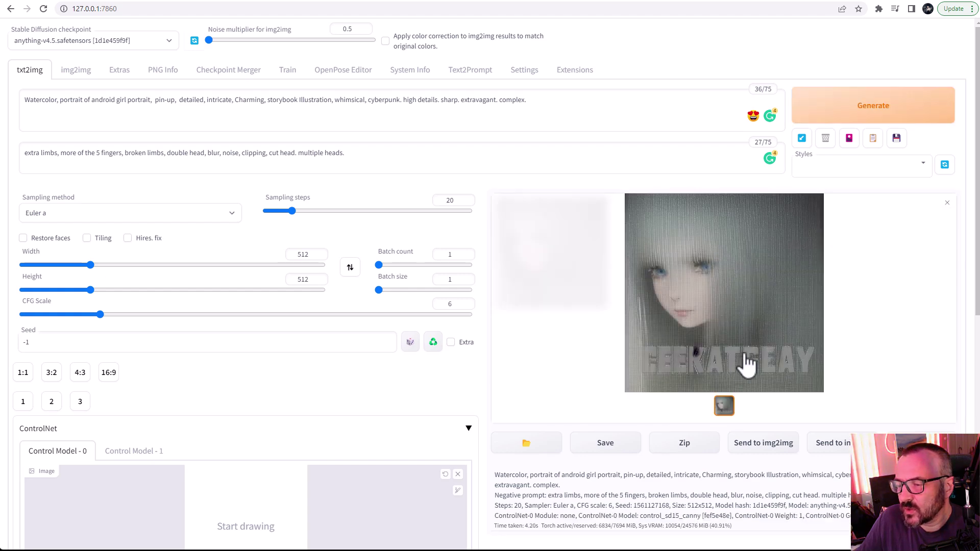
- Set the ControlNet preprocessor to canny and generate a new image with the canny model
scroll(348, 320, down, 5)
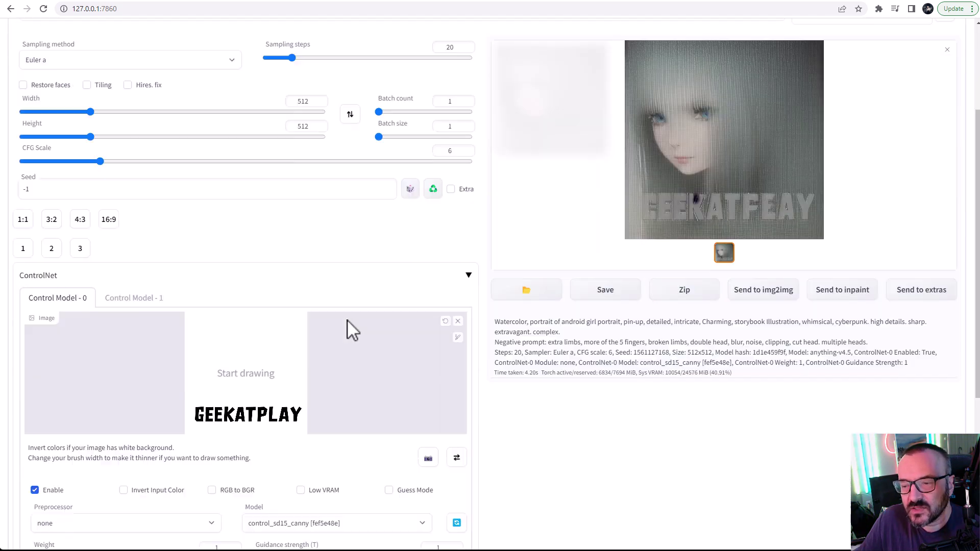
click(108, 423)
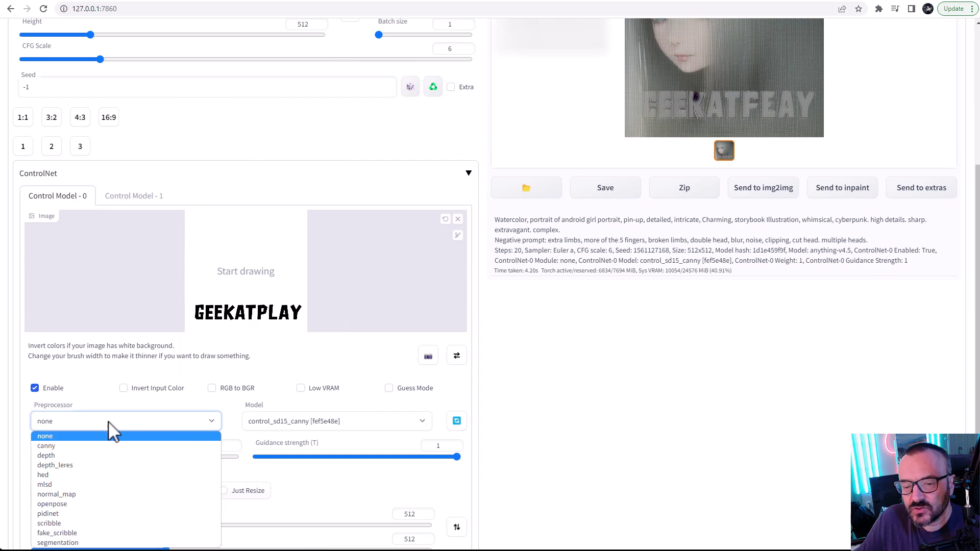
click(87, 446)
scroll(358, 428, up, 2)
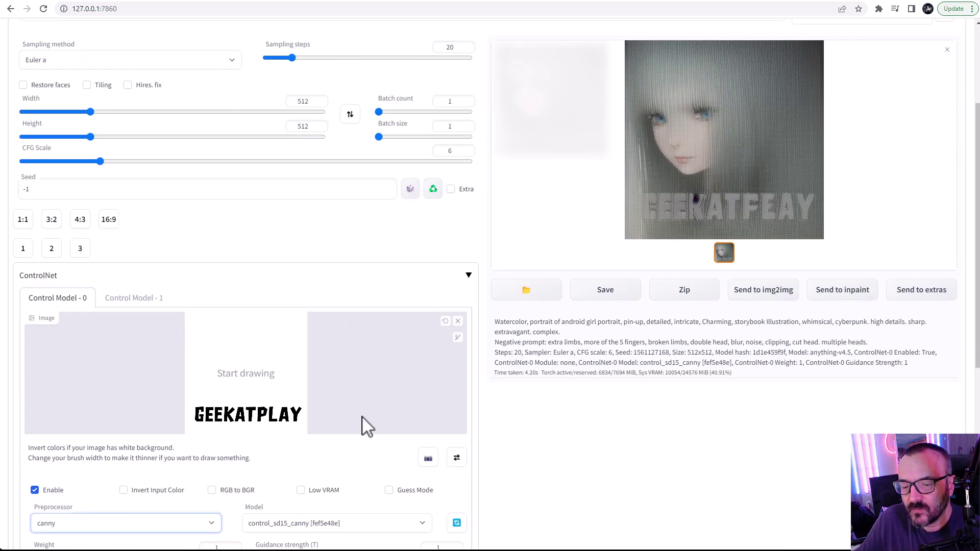
scroll(366, 426, down, 2)
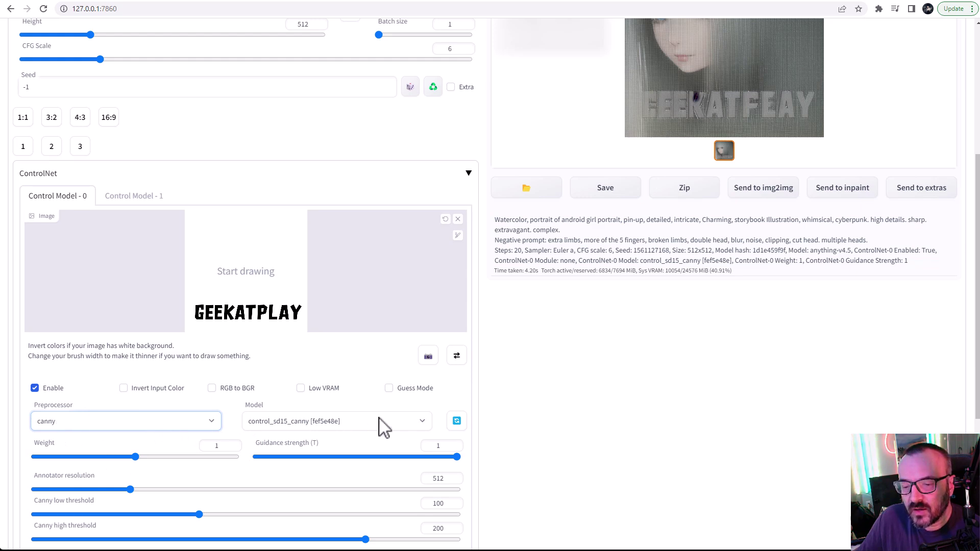
scroll(598, 335, up, 4)
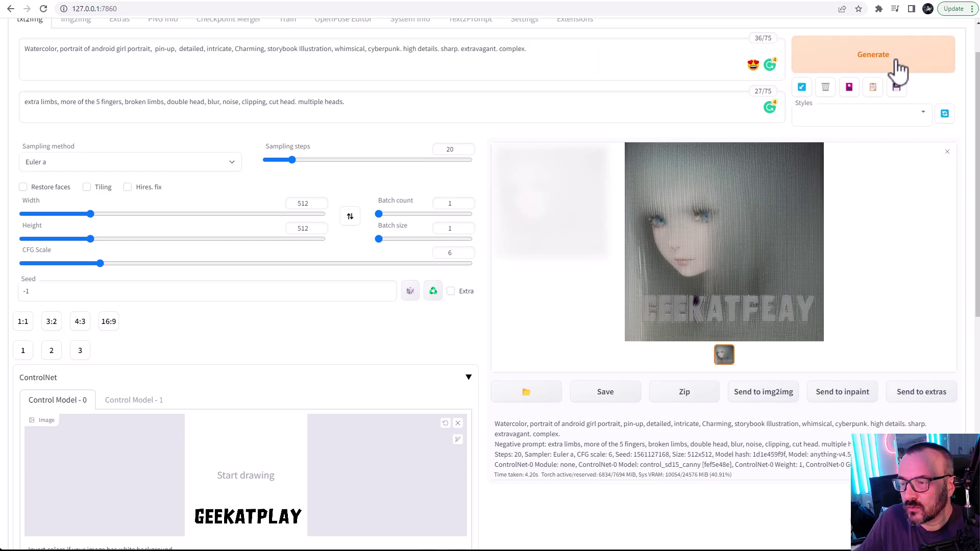
click(893, 58)
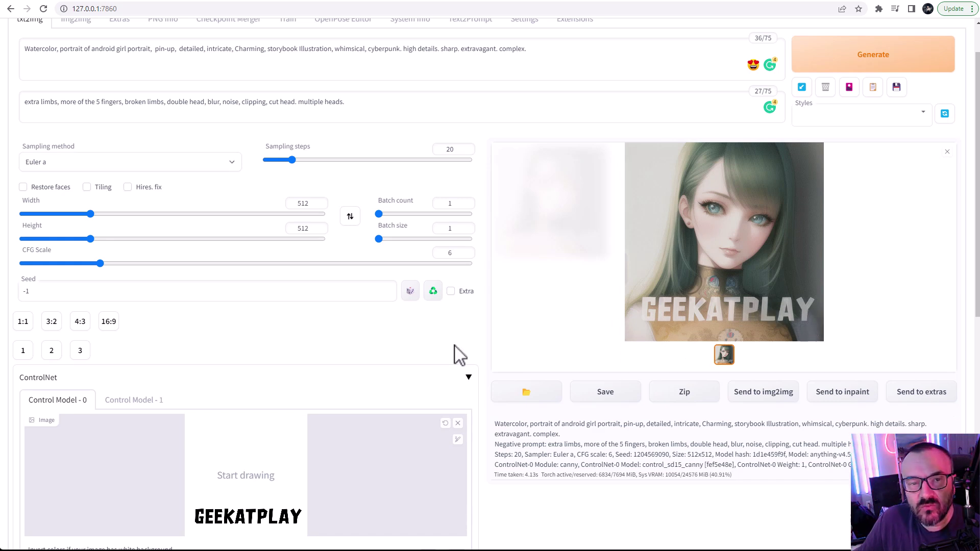
- Lower the ControlNet weight to 0.4 and generate a new image
scroll(438, 379, down, 5)
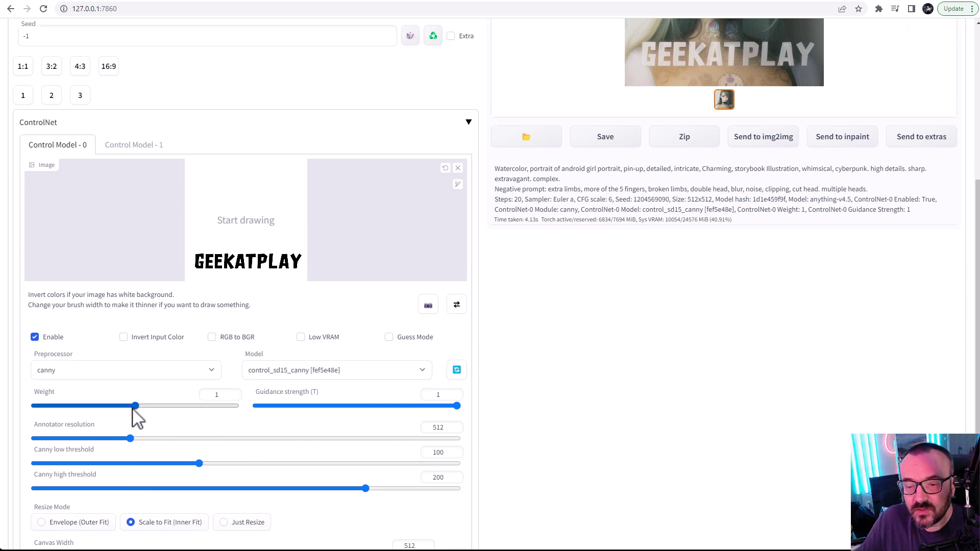
drag(133, 406, 75, 406)
scroll(587, 362, up, 6)
click(874, 126)
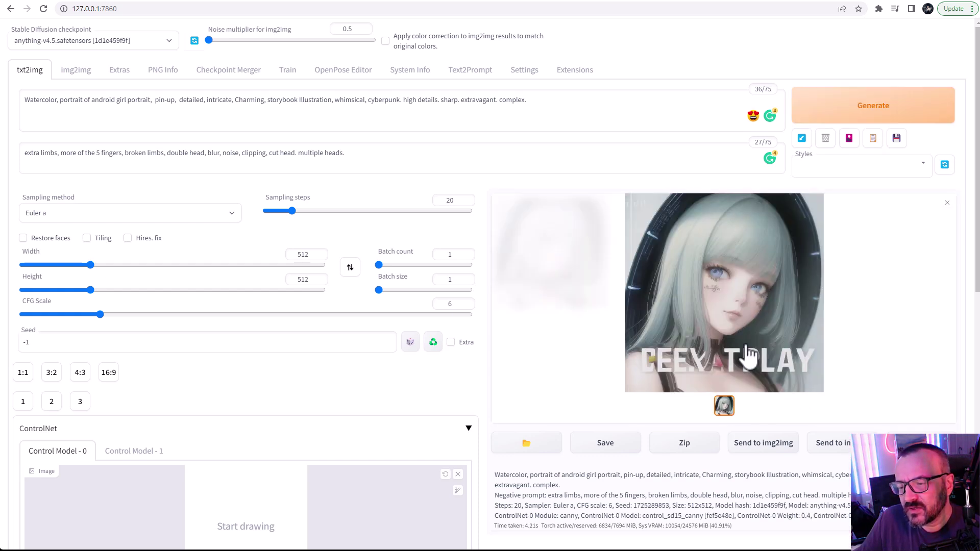
- Raise the ControlNet weight to 2 and generate another image for comparison
scroll(365, 342, down, 6)
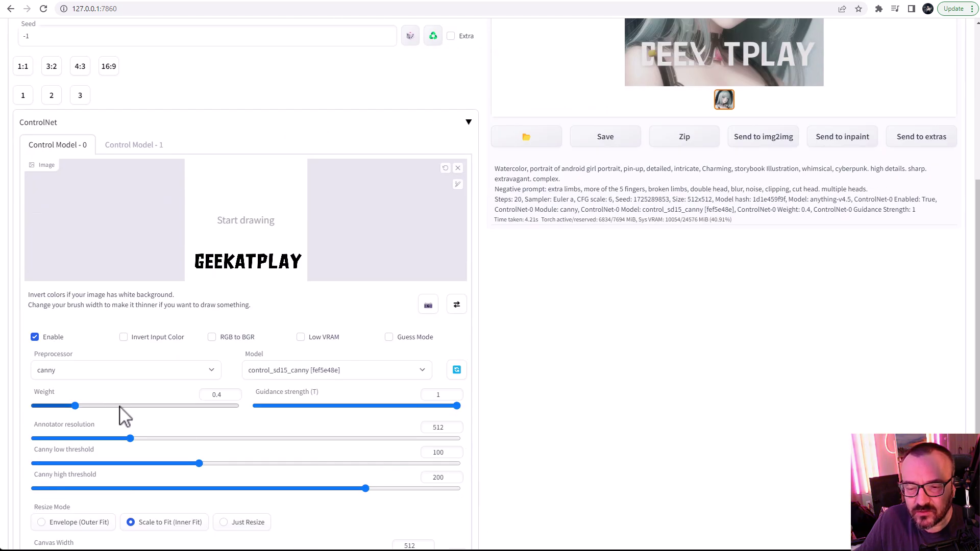
drag(76, 406, 240, 413)
scroll(526, 368, up, 6)
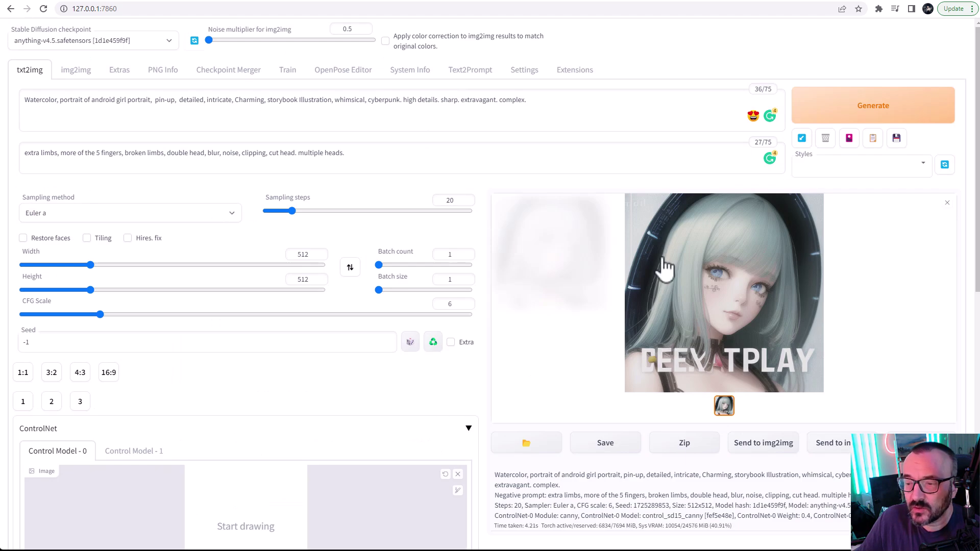
click(841, 121)
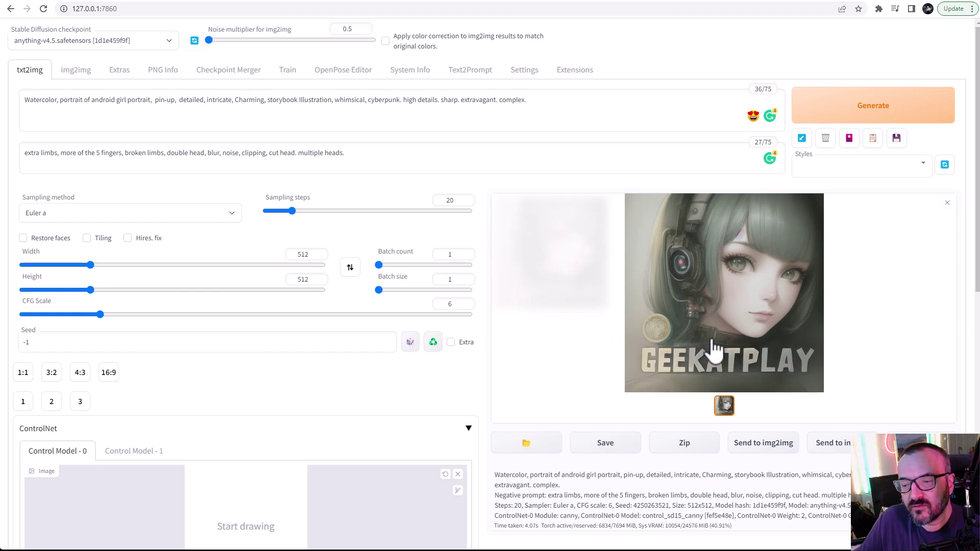
- Return the ControlNet weight to 1 and generate the image again
scroll(487, 343, down, 1)
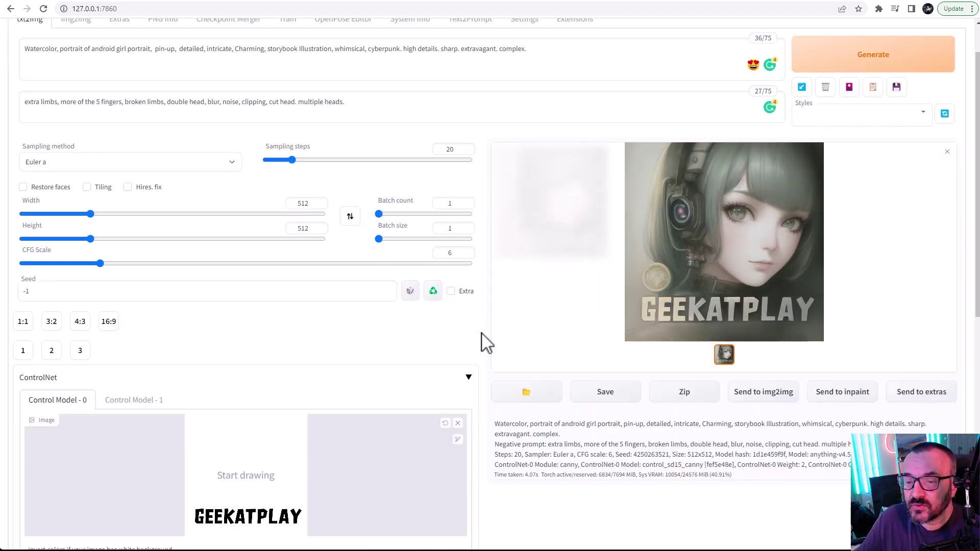
scroll(482, 336, down, 6)
drag(235, 354, 135, 357)
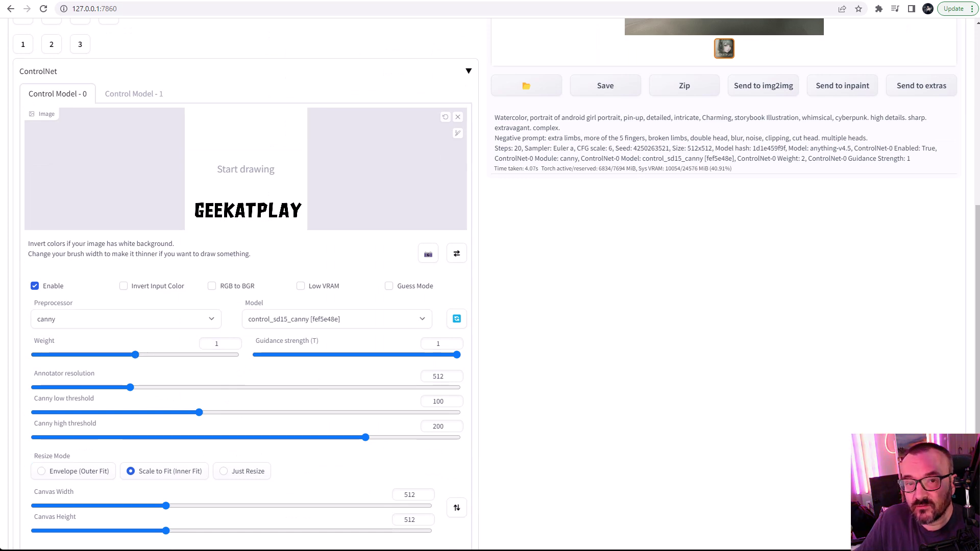
scroll(591, 256, up, 6)
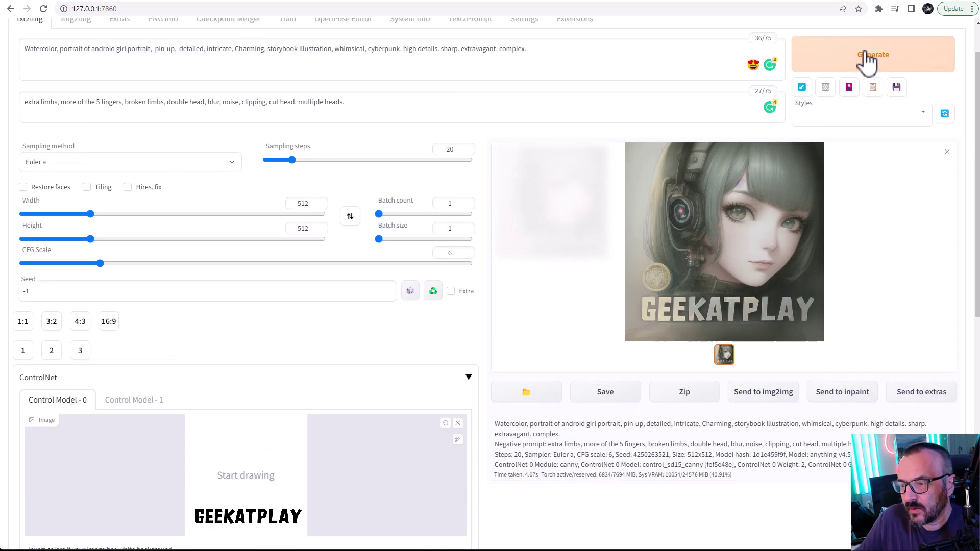
click(868, 65)
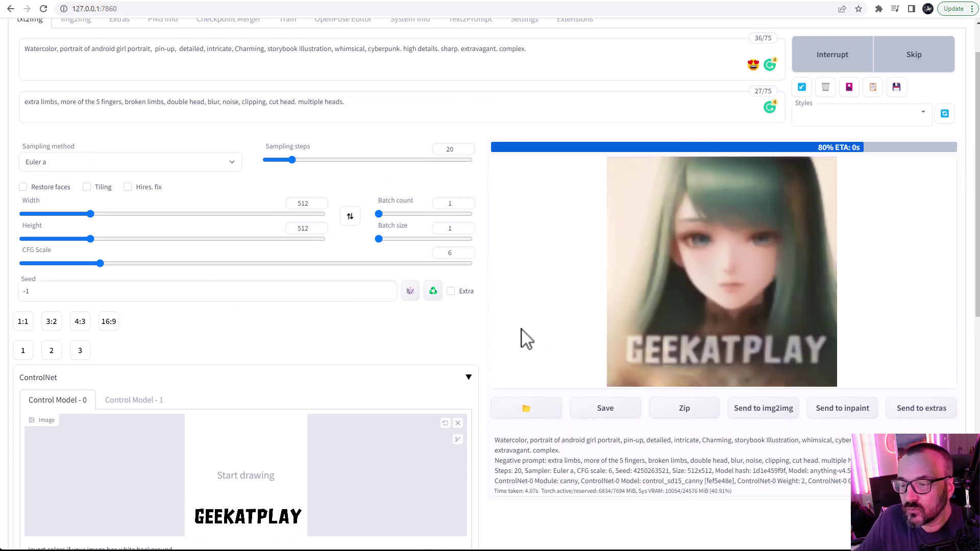
- Switch the ControlNet preprocessor to depth and the model to control_sd15_depth, and generate a new image
scroll(339, 299, down, 5)
scroll(339, 306, up, 4)
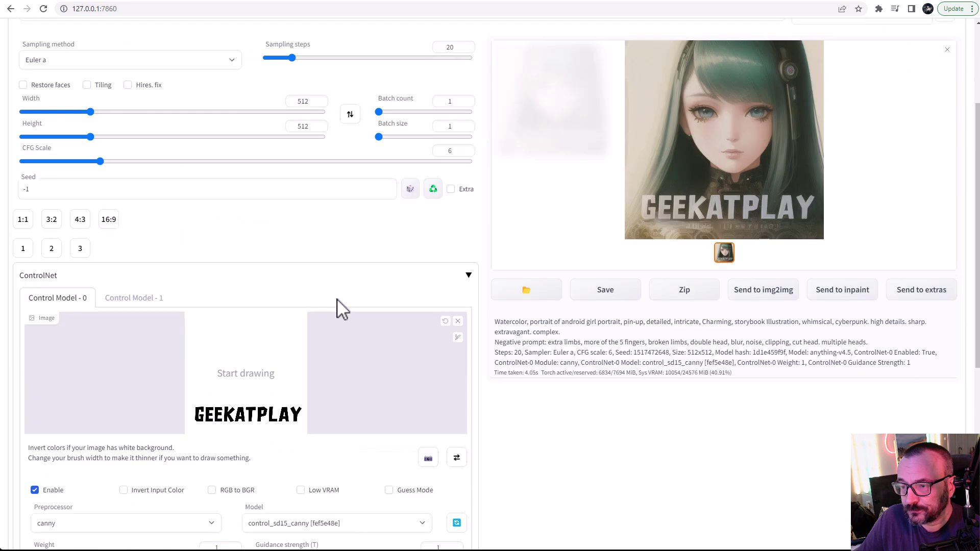
scroll(525, 274, down, 2)
scroll(433, 298, down, 4)
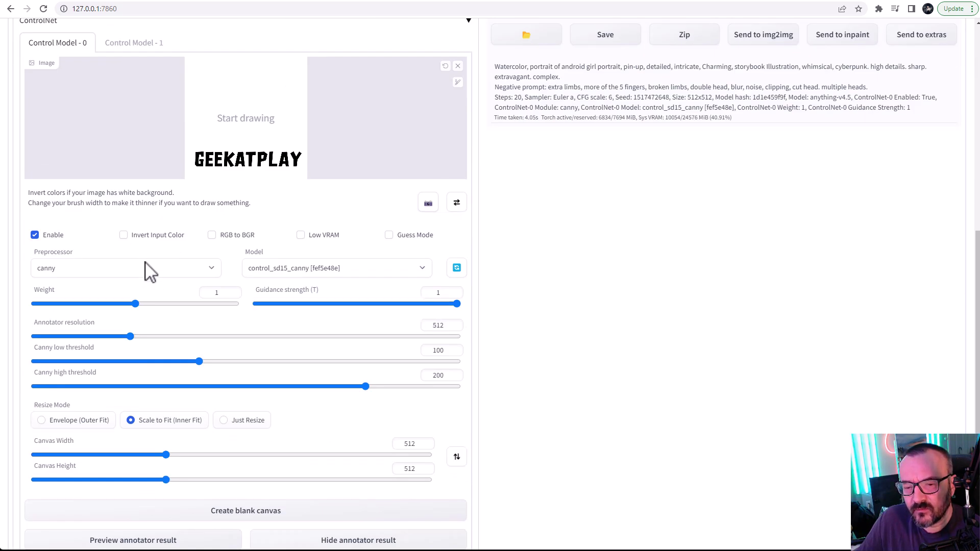
click(146, 268)
click(317, 268)
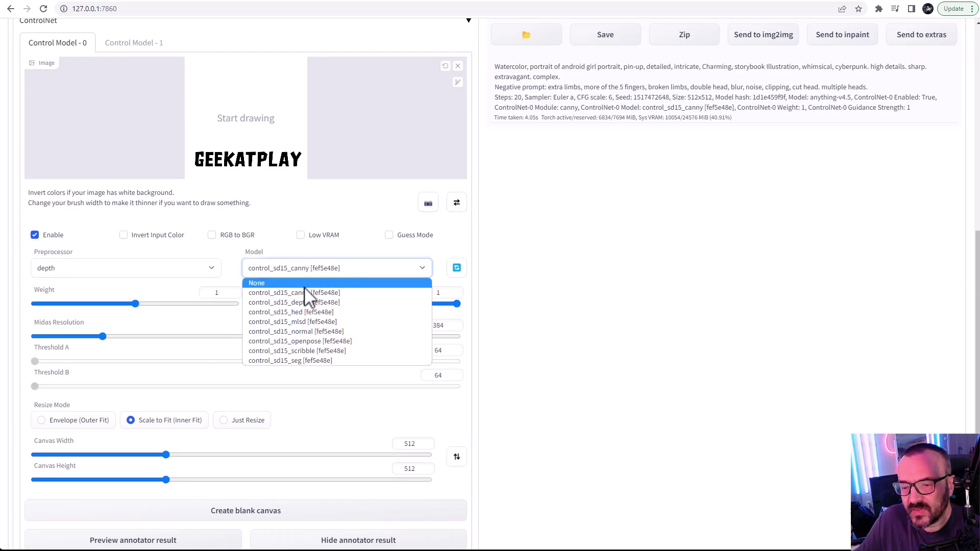
click(323, 301)
scroll(593, 352, up, 8)
click(864, 125)
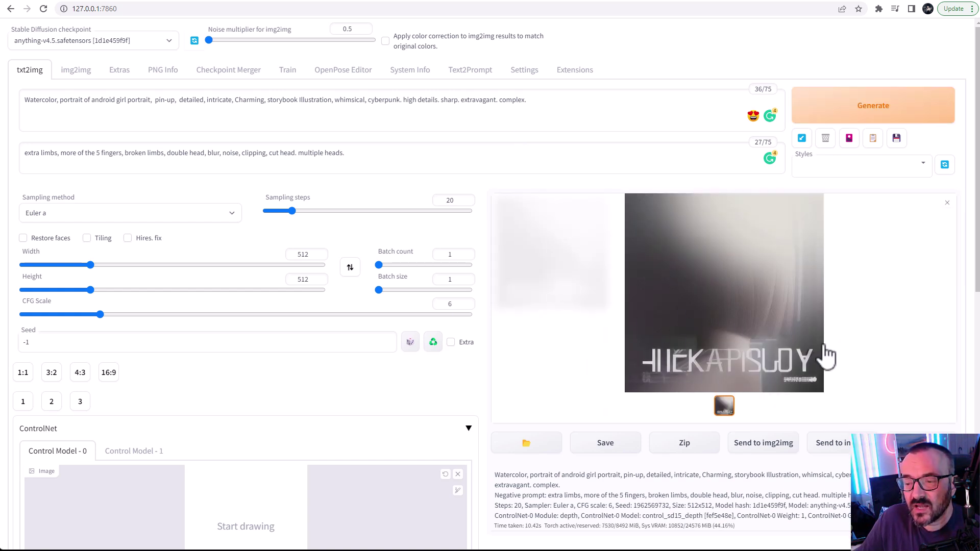
- Switch the ControlNet preprocessor to hed and the model to control_sd15_hed, and generate a new image
scroll(367, 302, down, 7)
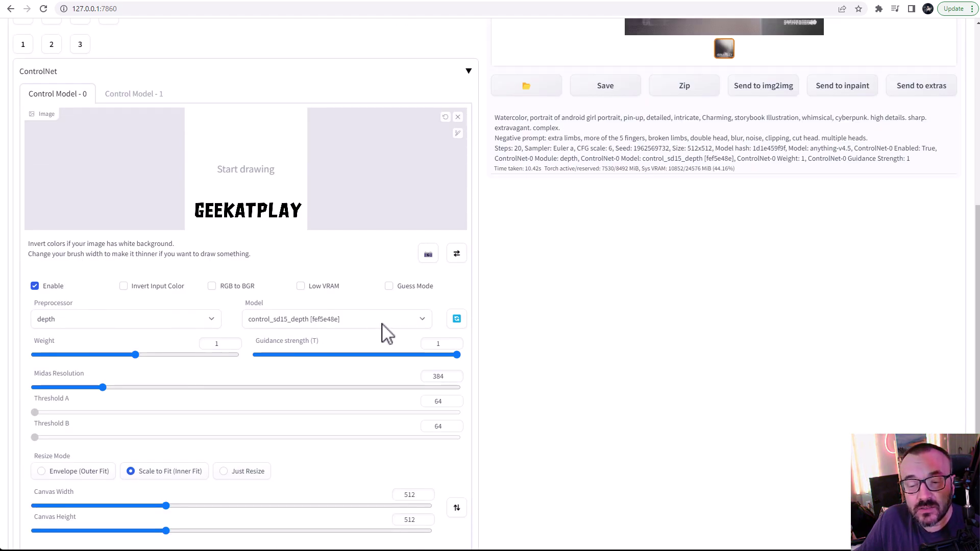
click(172, 325)
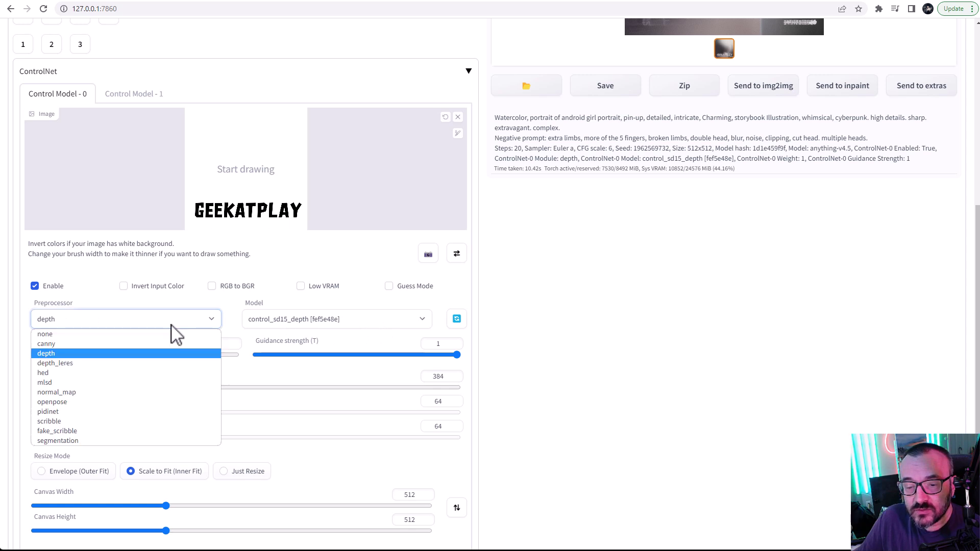
click(77, 375)
click(296, 321)
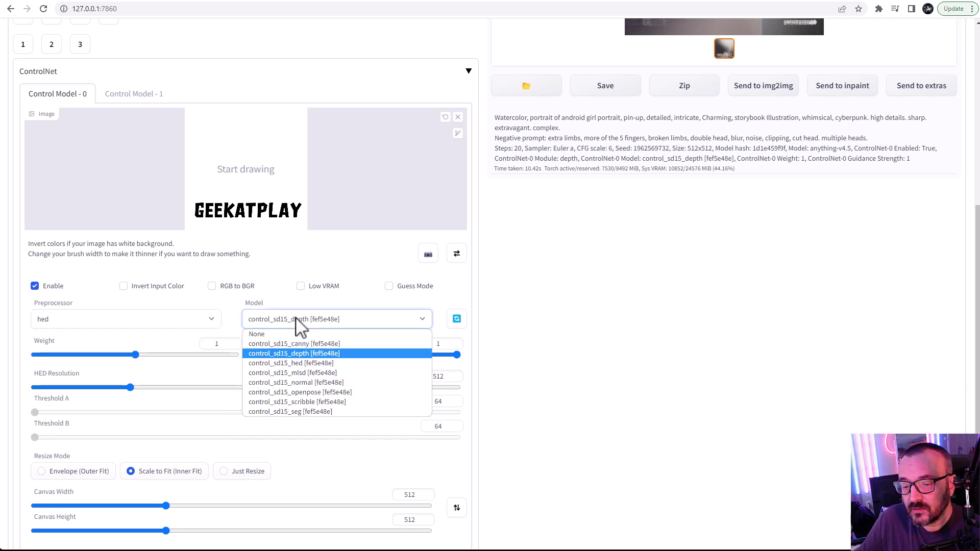
click(345, 364)
scroll(562, 337, up, 6)
click(843, 69)
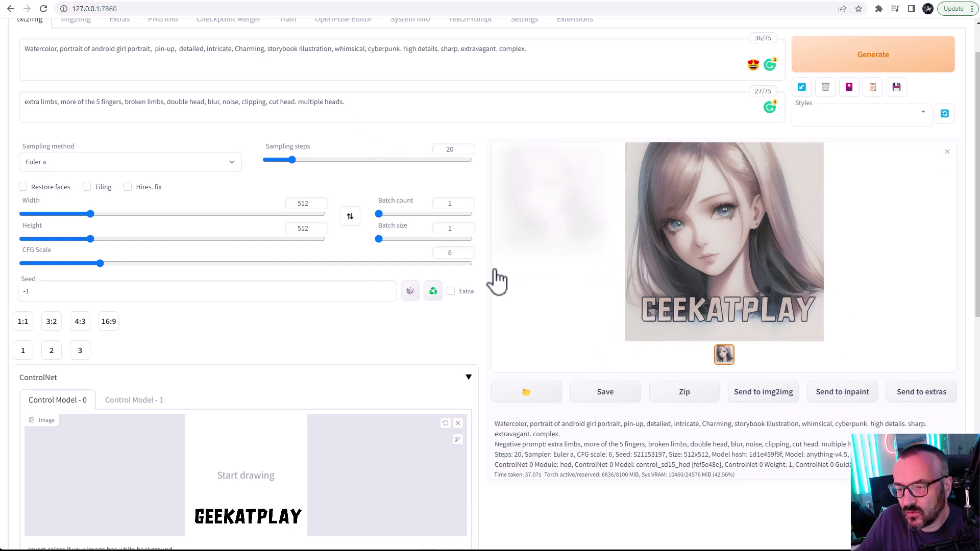
- Set the ControlNet preprocessor to none and the model to control_sd15_depth, and generate another image
scroll(490, 286, down, 6)
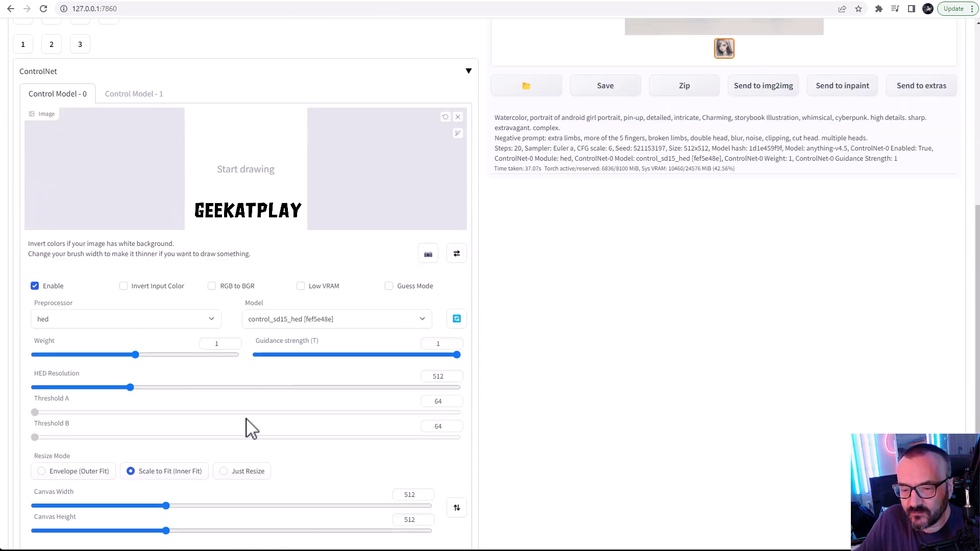
click(209, 322)
key(Return)
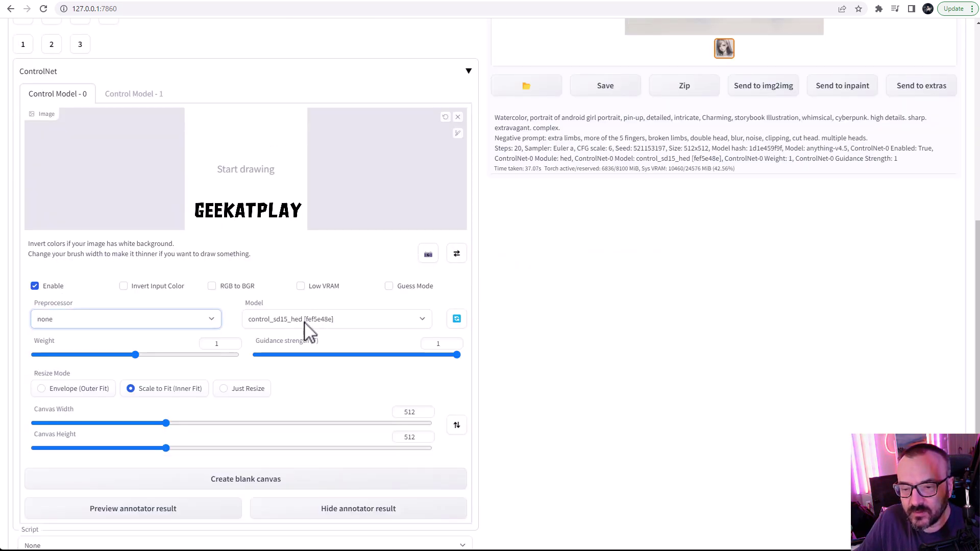
click(339, 321)
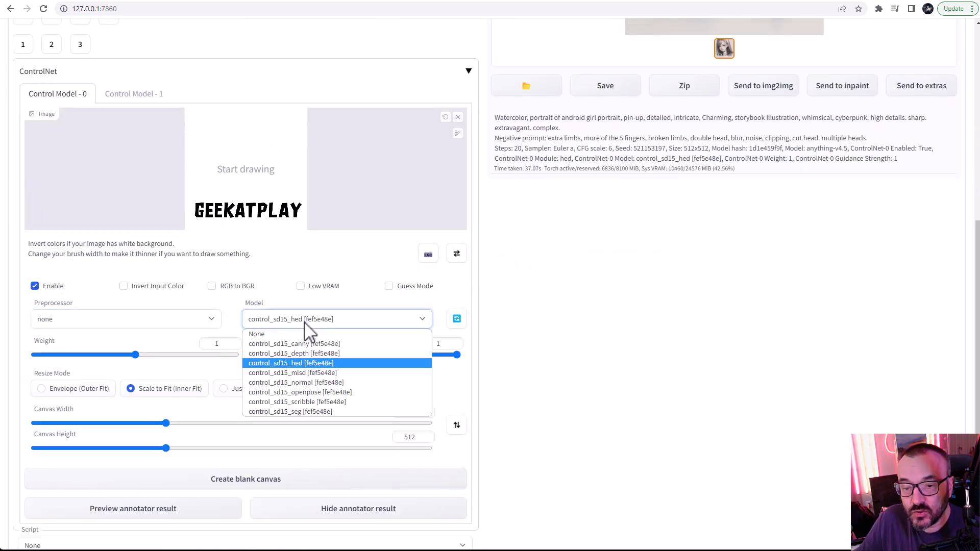
click(307, 354)
scroll(608, 376, up, 7)
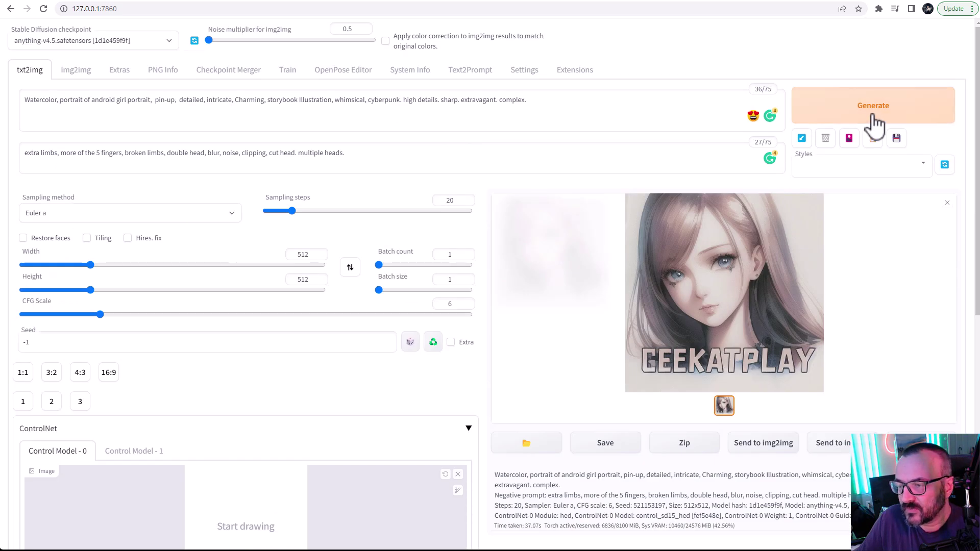
click(872, 107)
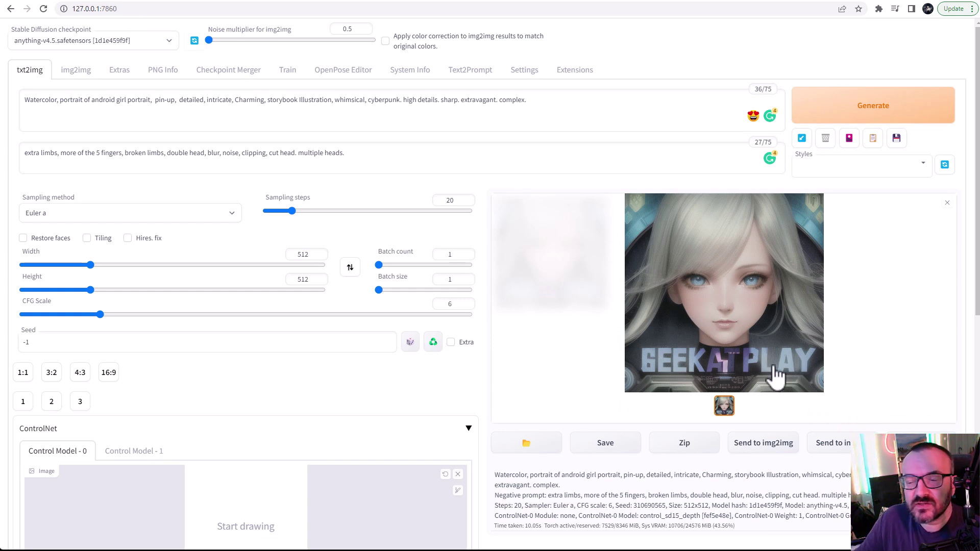
- Generate an image with the mlsd preprocessor and the control_sd15_mlsd model, and inspect the result at enlarged size
scroll(286, 340, down, 5)
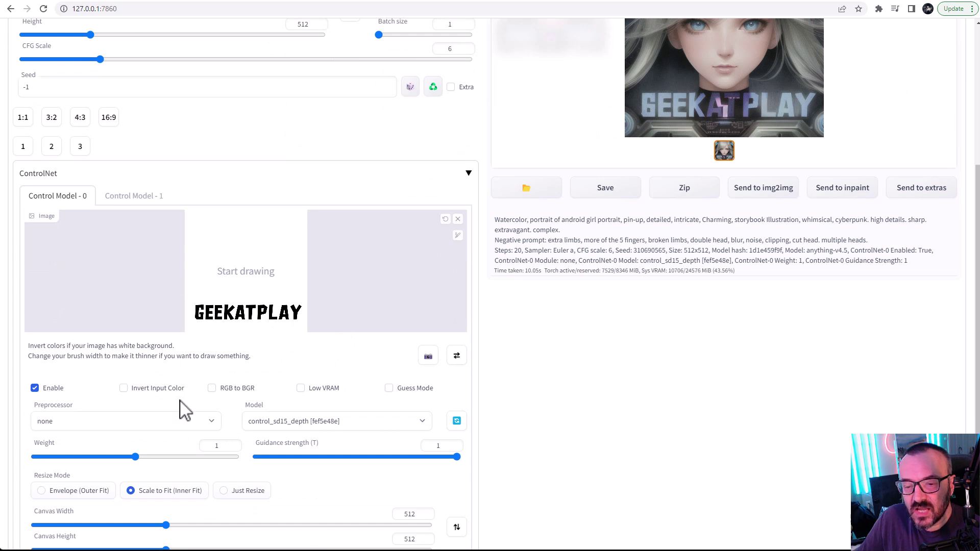
scroll(184, 410, down, 1)
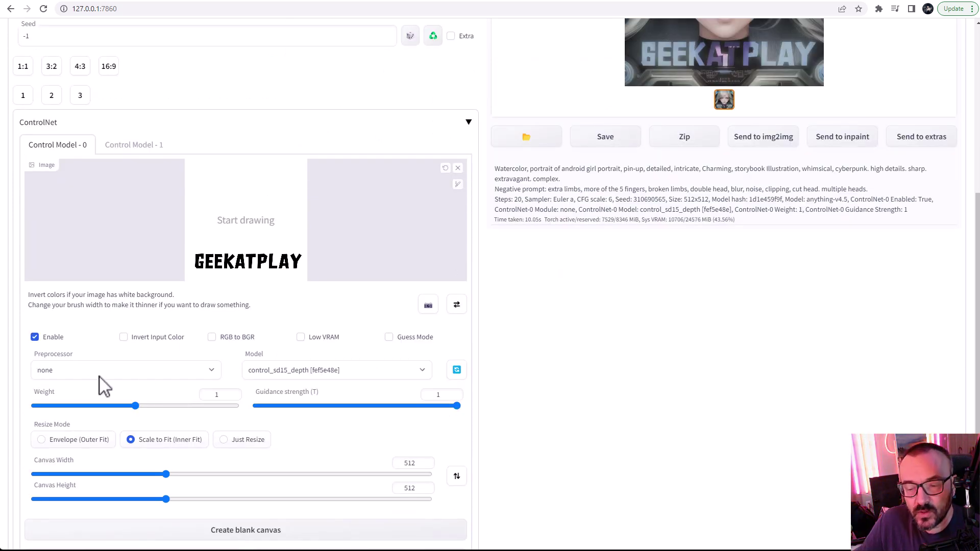
click(160, 376)
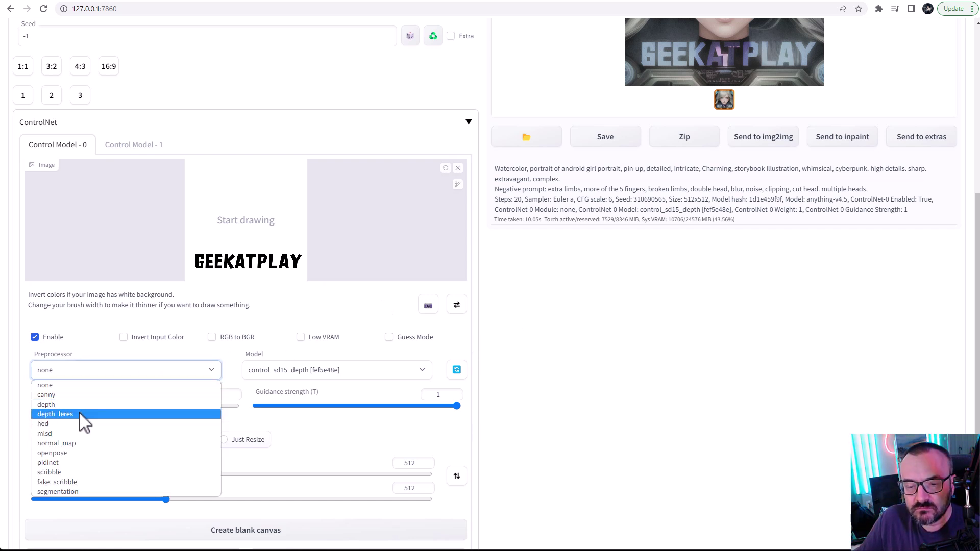
click(77, 434)
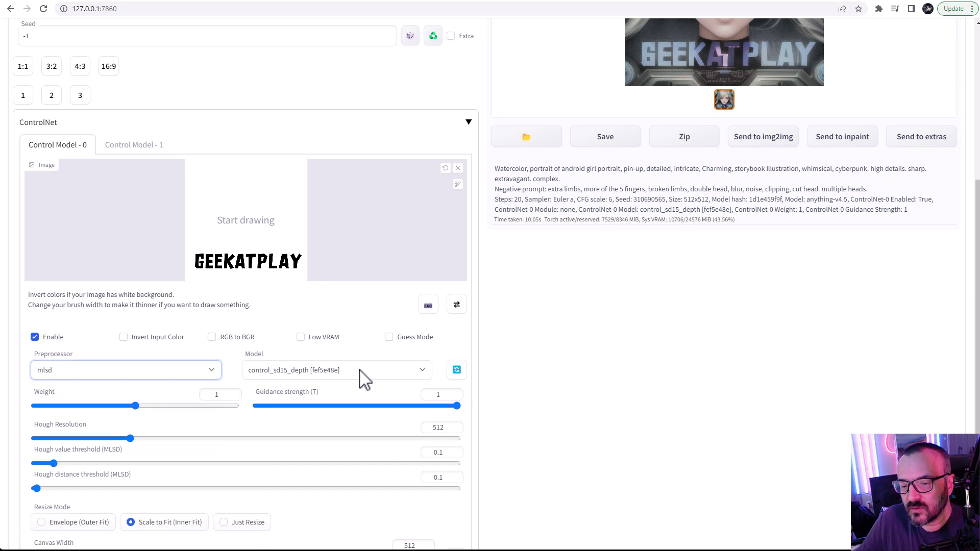
click(364, 380)
click(370, 434)
scroll(580, 377, up, 6)
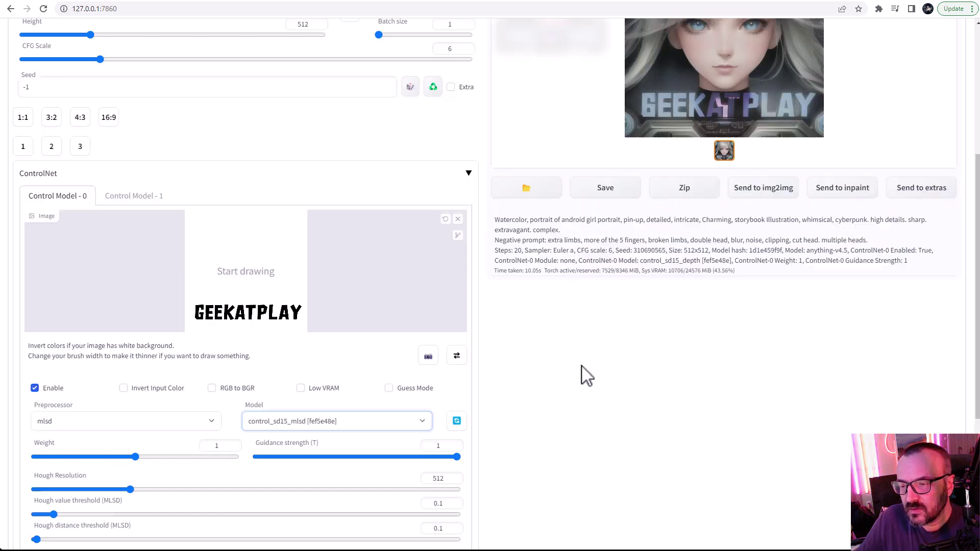
click(892, 114)
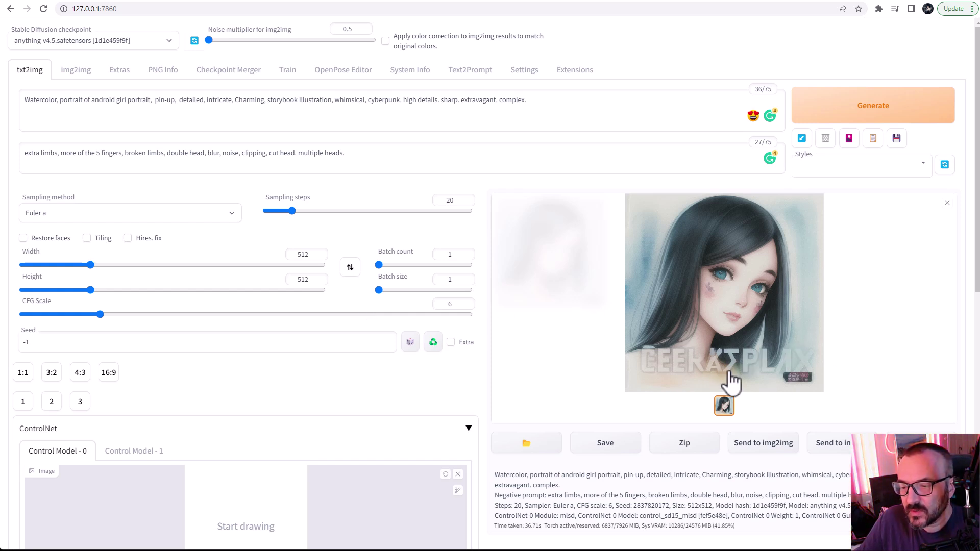
click(689, 370)
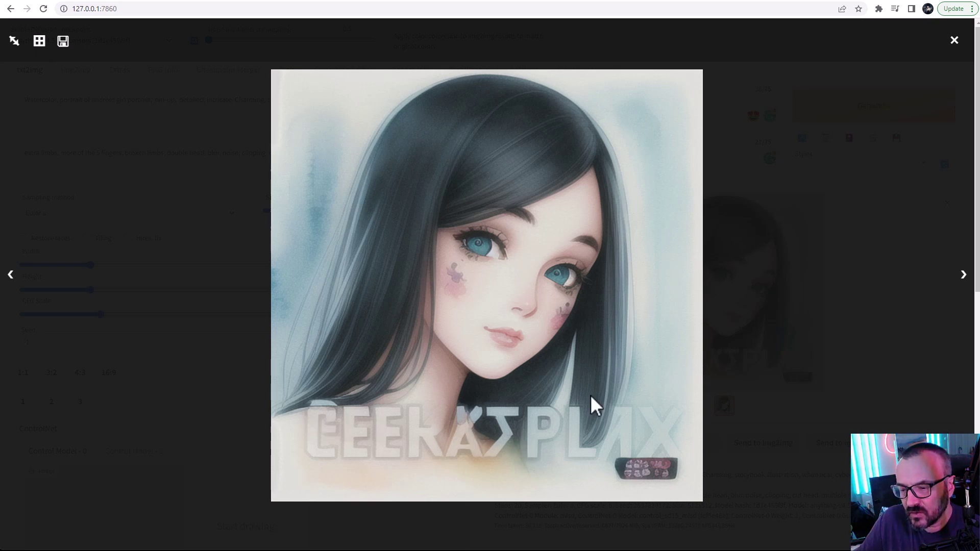
click(953, 42)
- Generate an image with the preprocessor set to none while keeping the control_sd15_mlsd model, and inspect it enlarged
scroll(459, 276, down, 4)
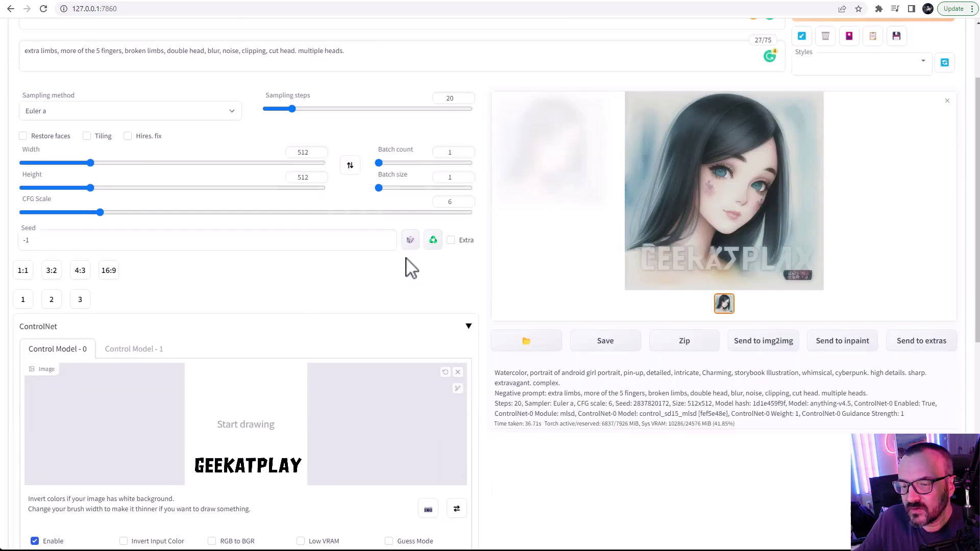
scroll(328, 245, down, 2)
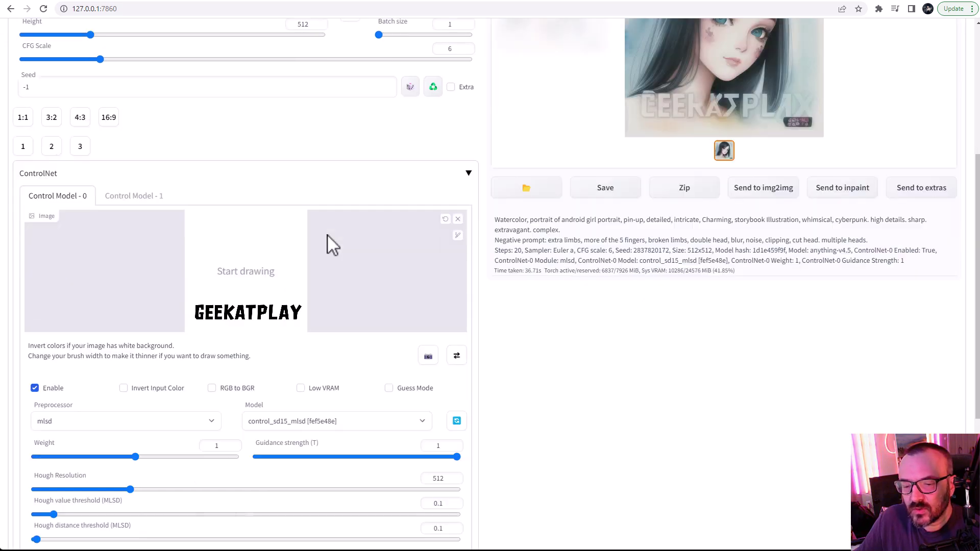
click(153, 370)
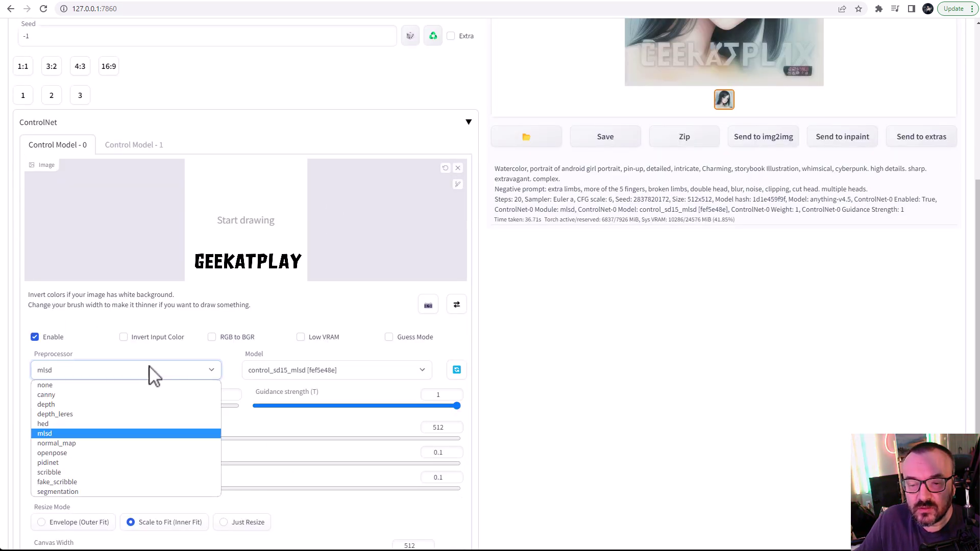
click(96, 385)
scroll(448, 358, up, 6)
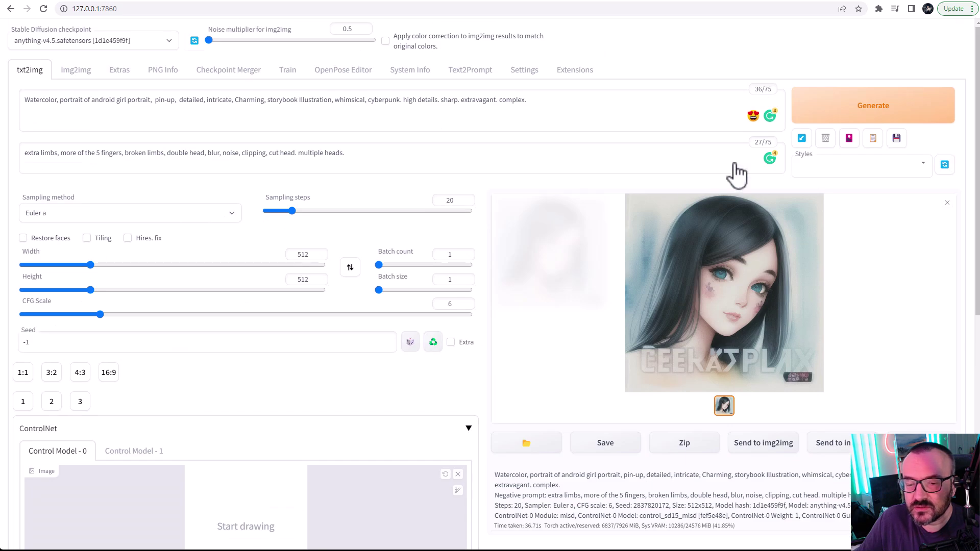
click(842, 121)
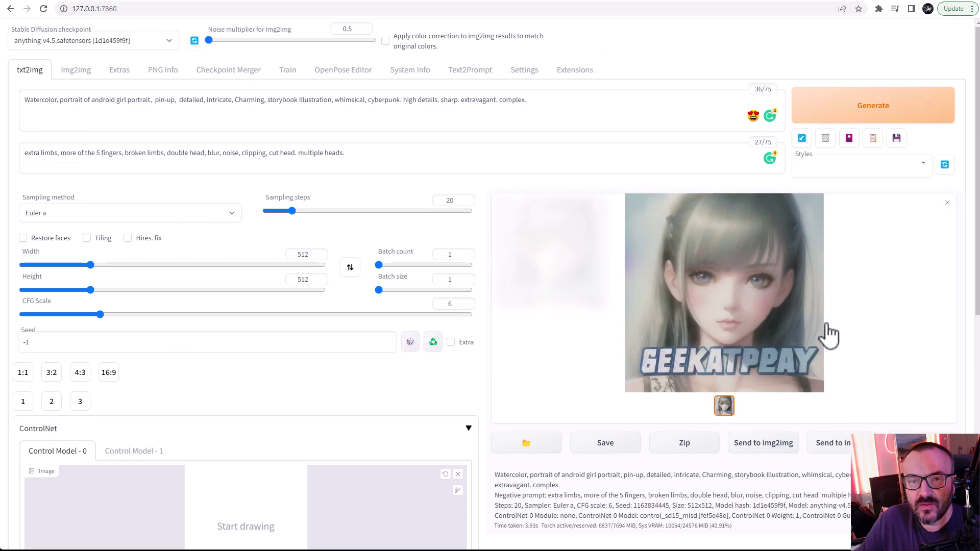
click(729, 361)
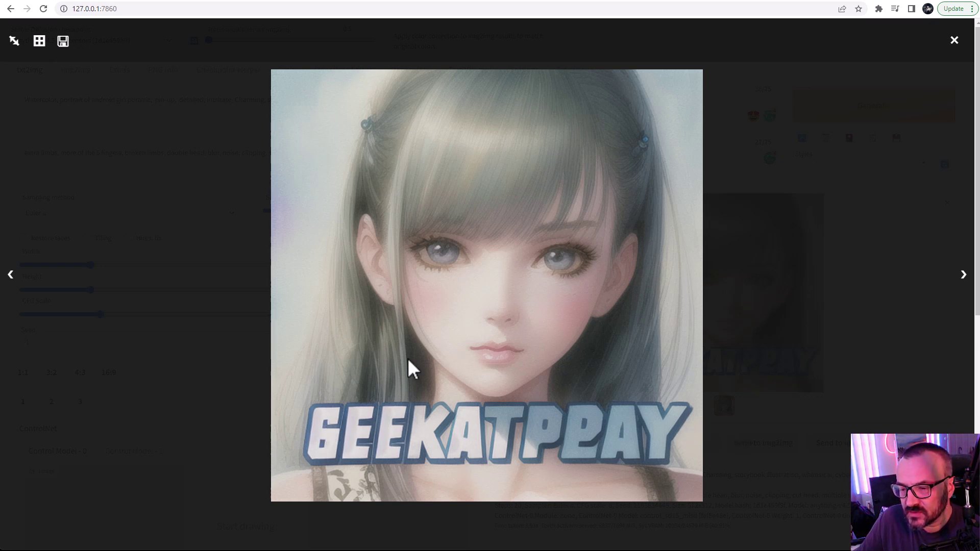
click(953, 40)
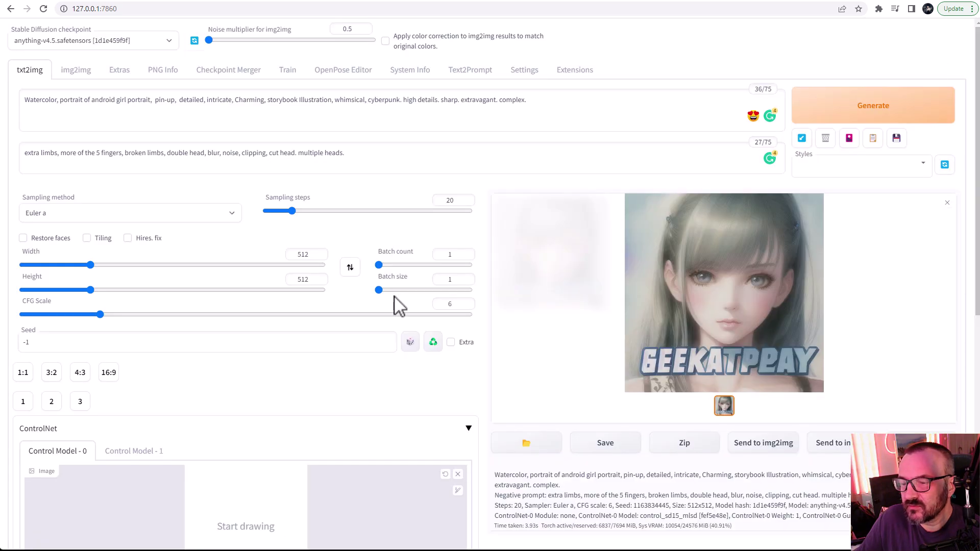
- Switch the ControlNet preprocessor to normal_map and the model to control_sd15_normal, and generate a new image
scroll(399, 306, down, 8)
click(177, 263)
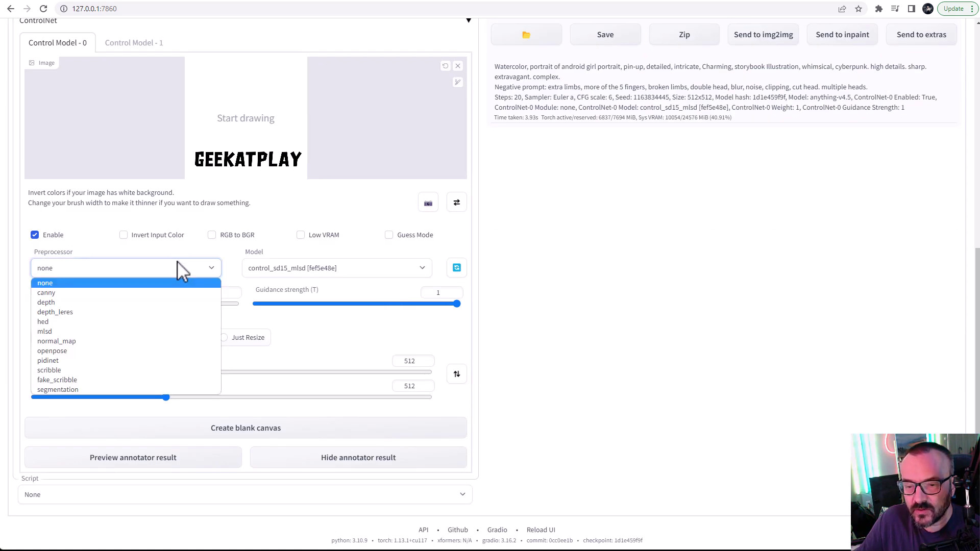
click(95, 342)
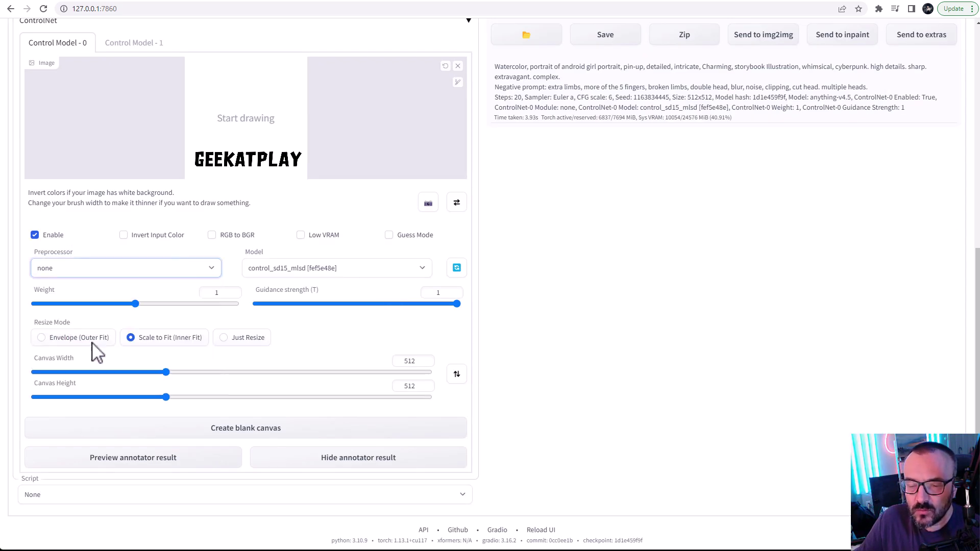
click(361, 271)
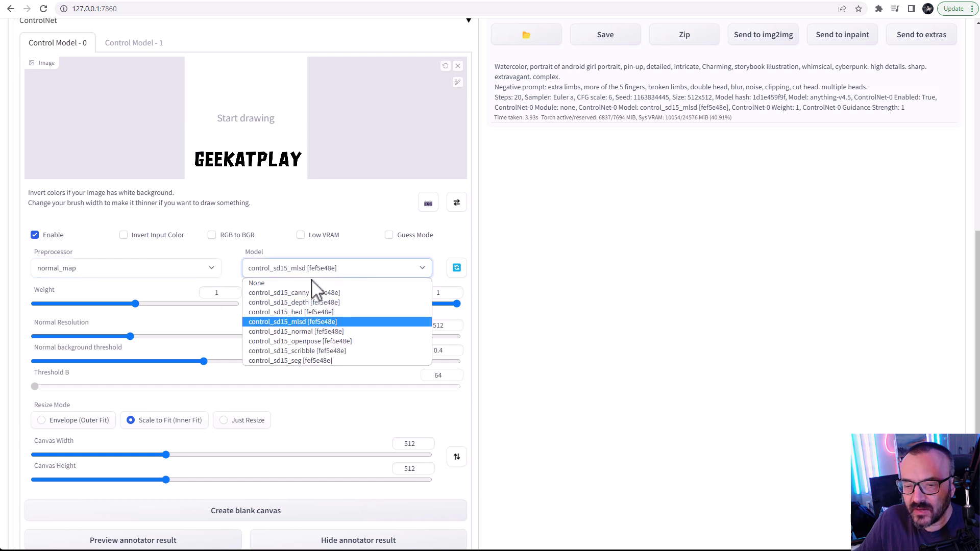
click(368, 332)
scroll(565, 306, up, 7)
click(891, 52)
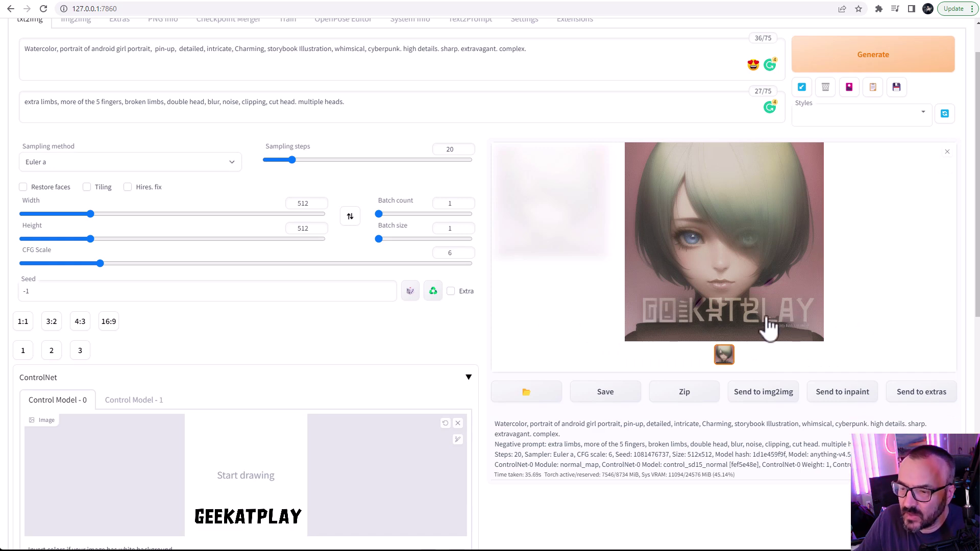
- Set the ControlNet preprocessor to none, keeping the control_sd15_normal model, and generate the image again
scroll(440, 269, down, 6)
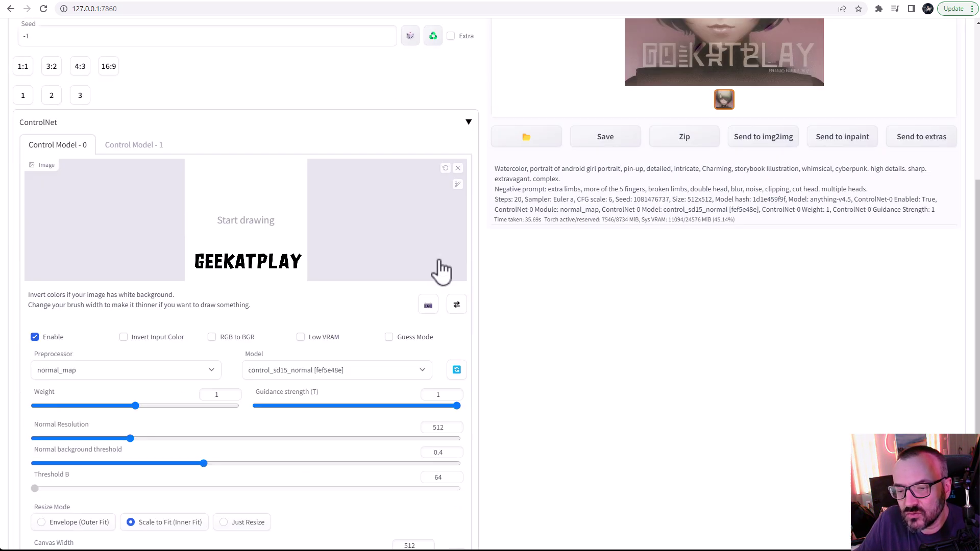
click(144, 321)
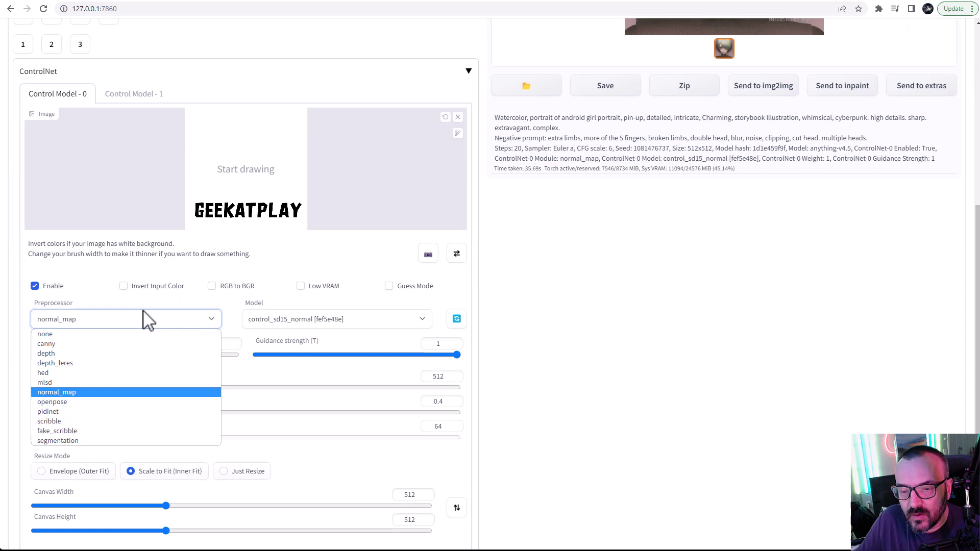
click(66, 334)
scroll(510, 284, up, 7)
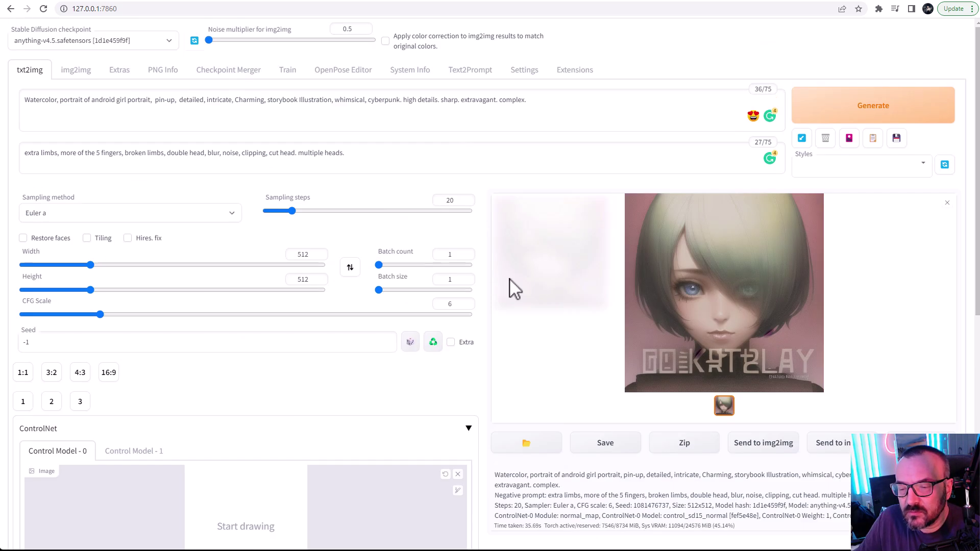
click(868, 119)
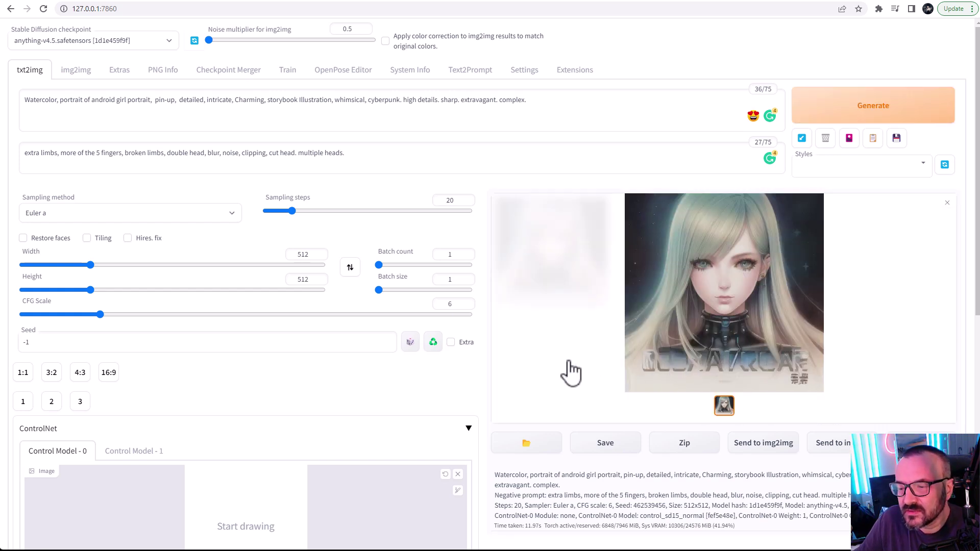
- Set the ControlNet preprocessor to openpose and the model to control_sd15_openpose
scroll(398, 347, down, 8)
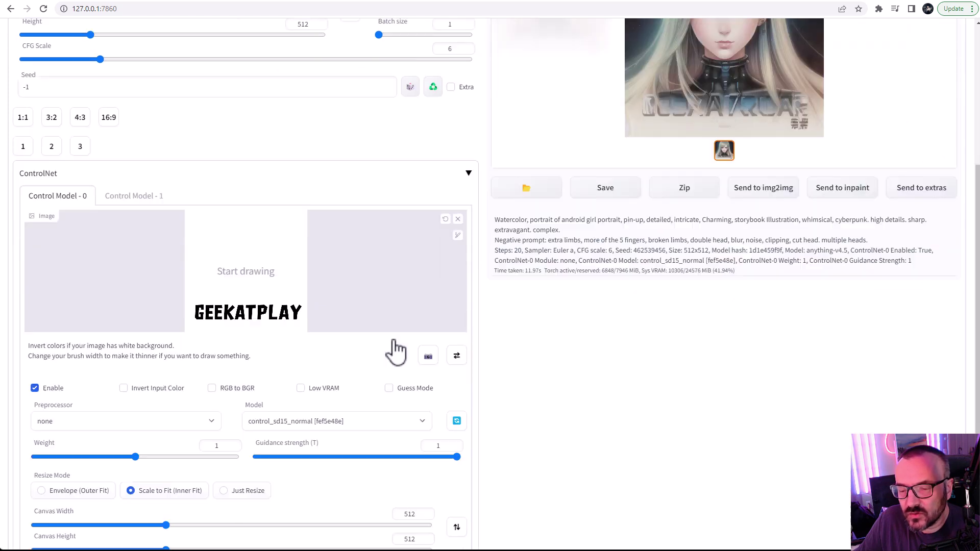
click(187, 268)
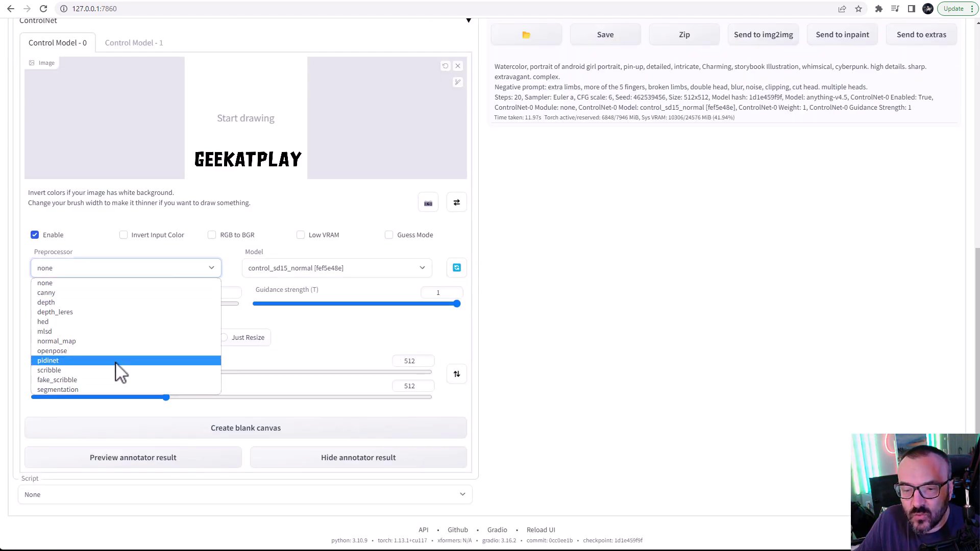
click(105, 352)
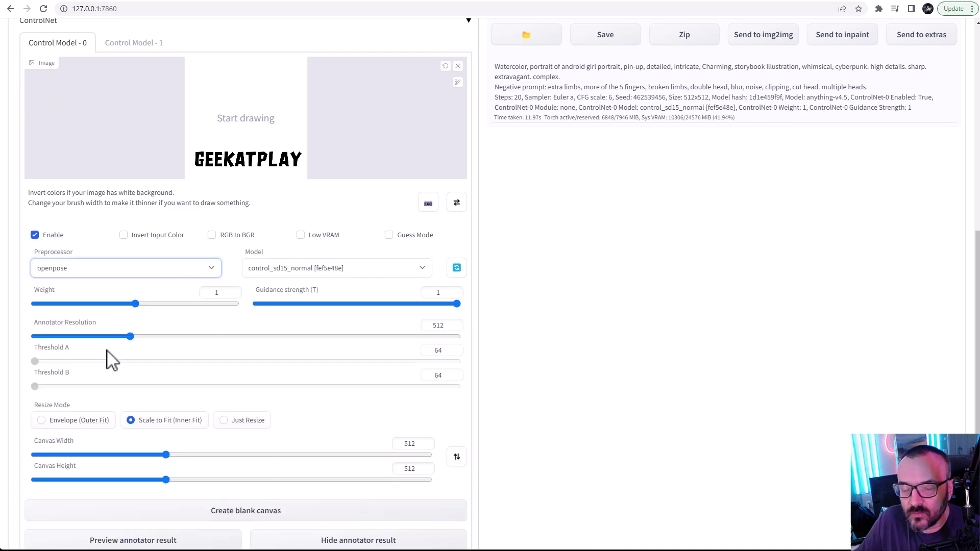
click(329, 271)
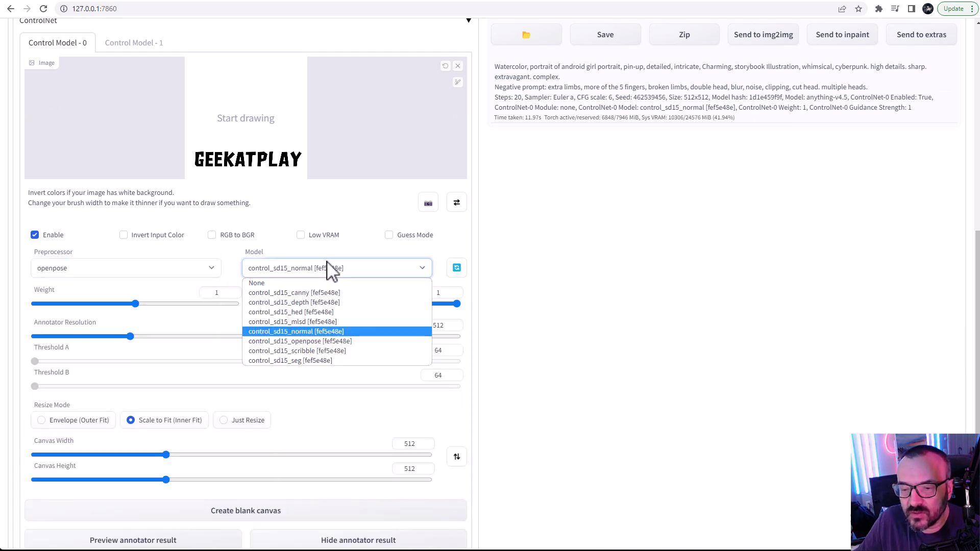
click(352, 348)
click(163, 268)
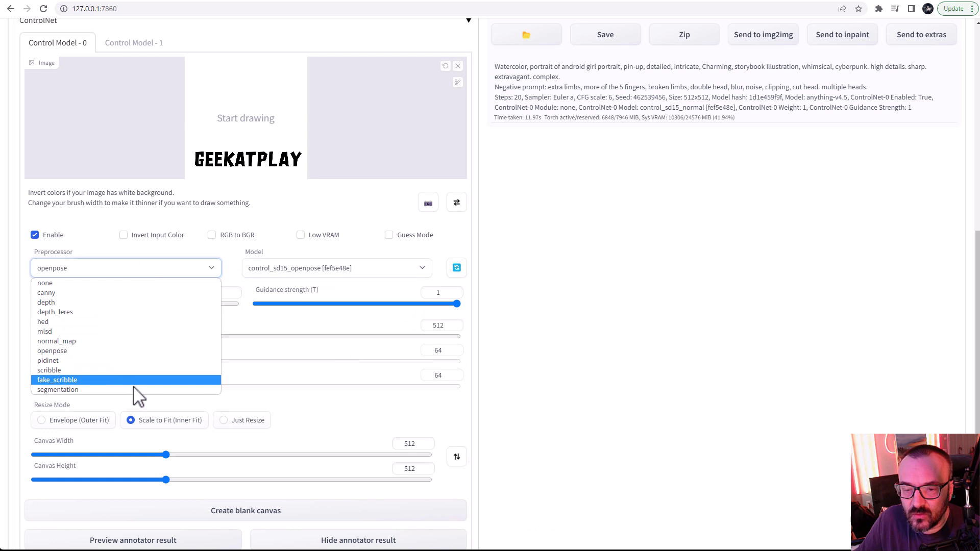
click(691, 291)
- Generate an image with the openpose preprocessor and model, and inspect the result
scroll(620, 345, up, 7)
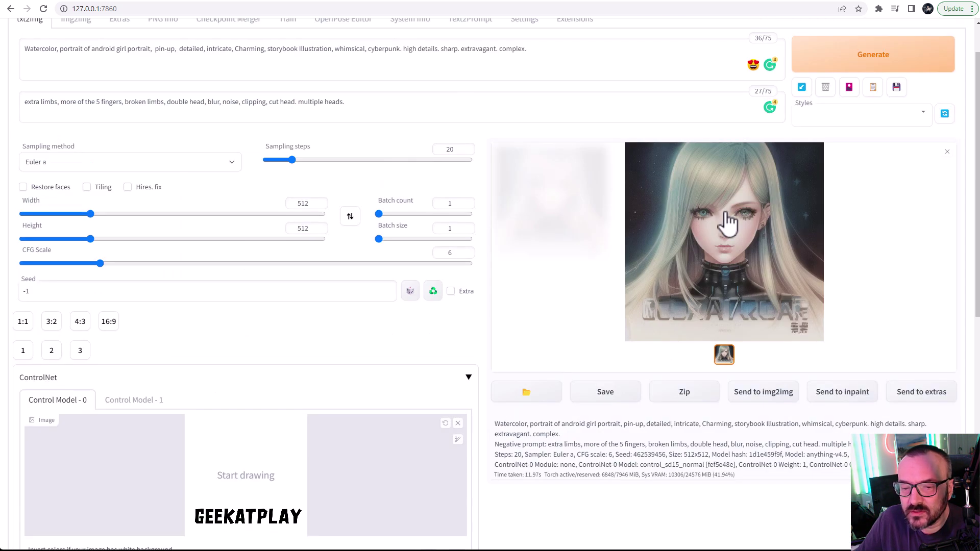
click(875, 70)
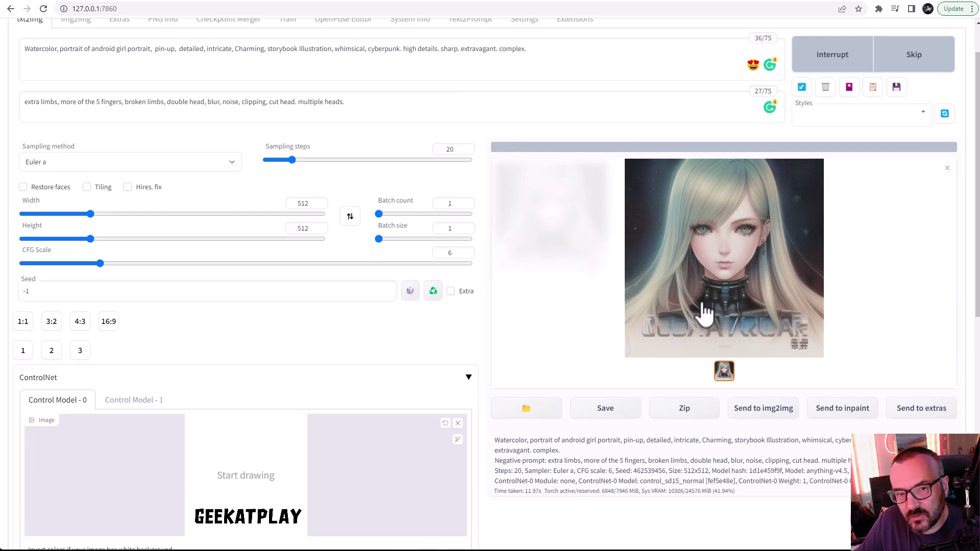
scroll(217, 419, down, 3)
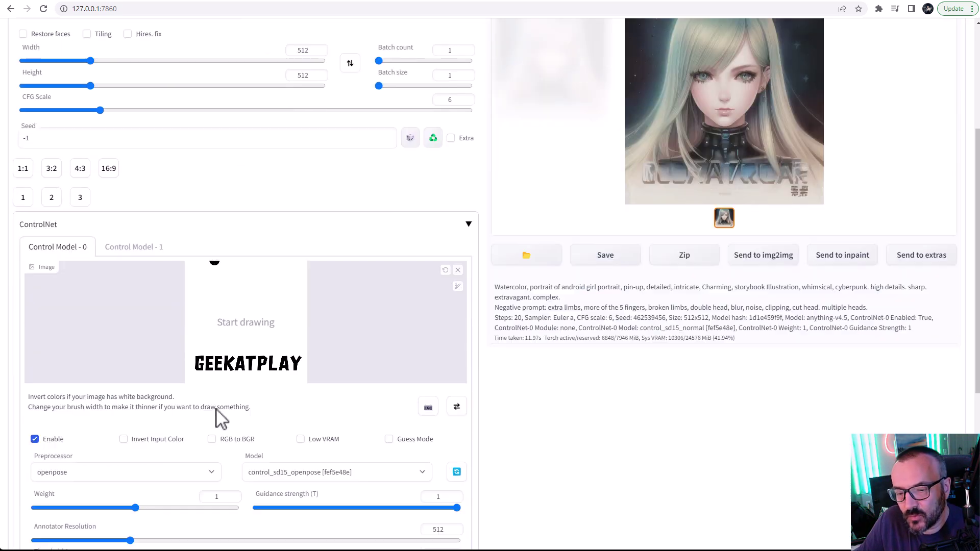
scroll(405, 415, up, 4)
scroll(405, 416, down, 2)
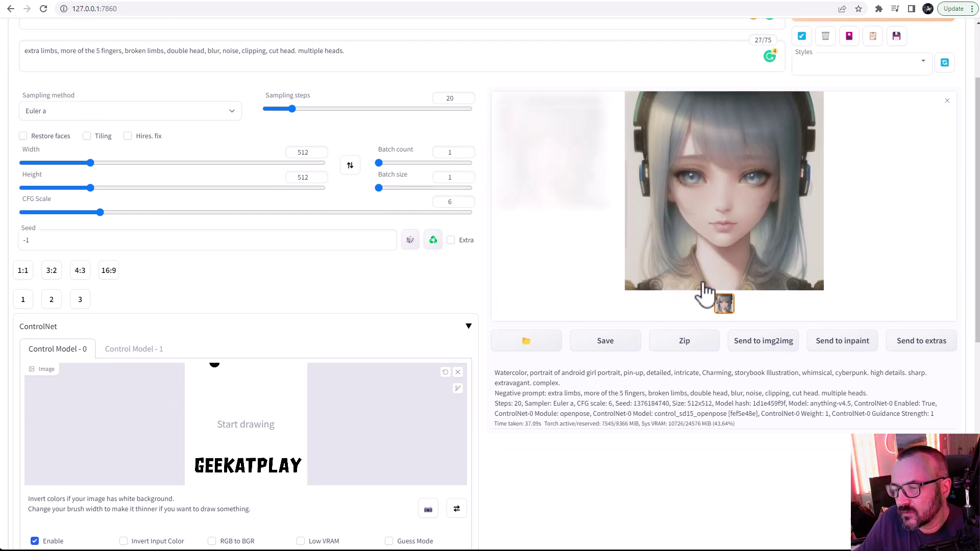
- Set the ControlNet preprocessor to none and the weight to 1.95, keeping control_sd15_openpose, and generate a new image
scroll(381, 284, down, 3)
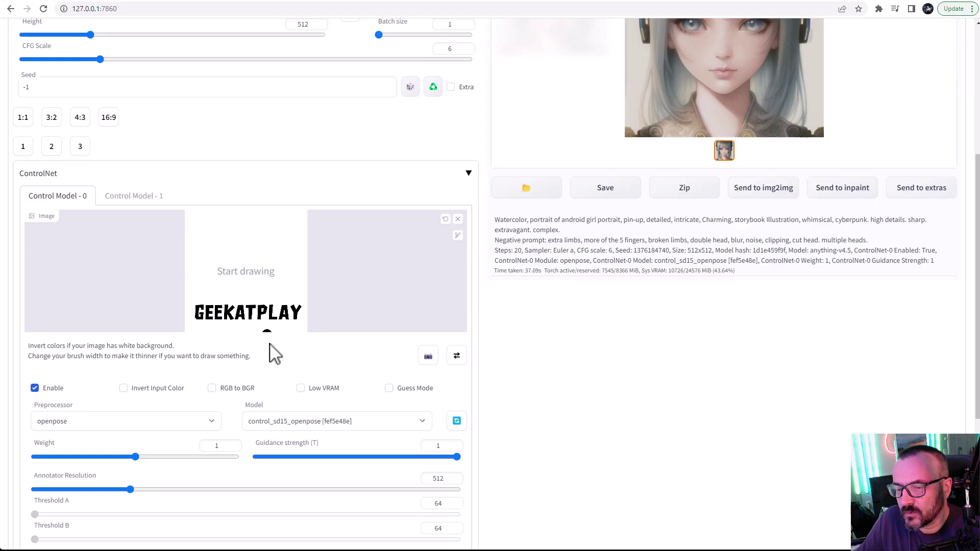
scroll(274, 352, down, 4)
click(204, 219)
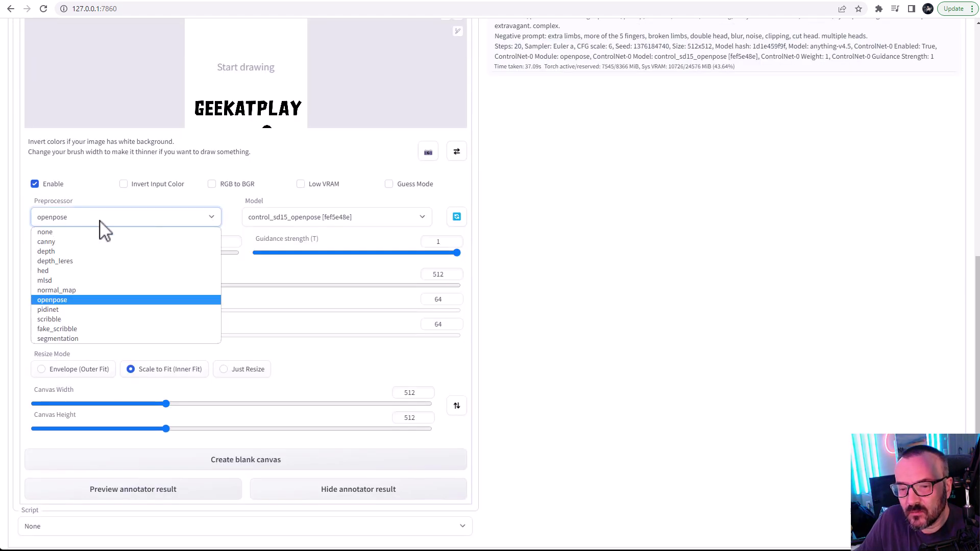
click(88, 233)
drag(139, 297, 220, 296)
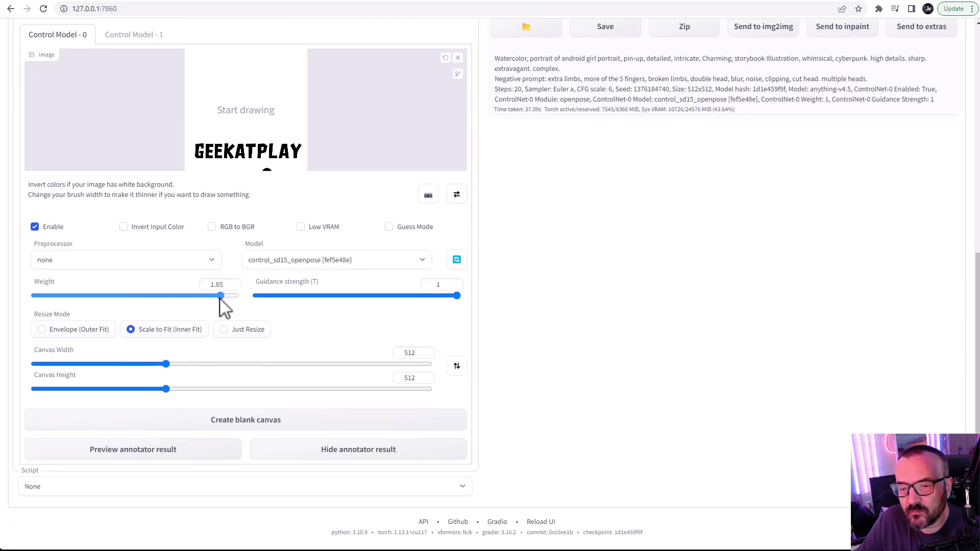
scroll(576, 320, up, 8)
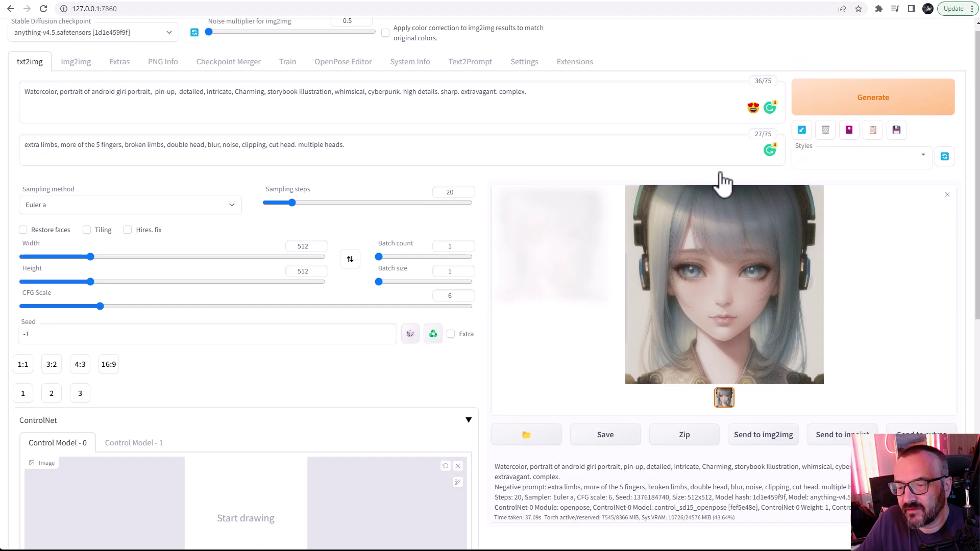
click(871, 96)
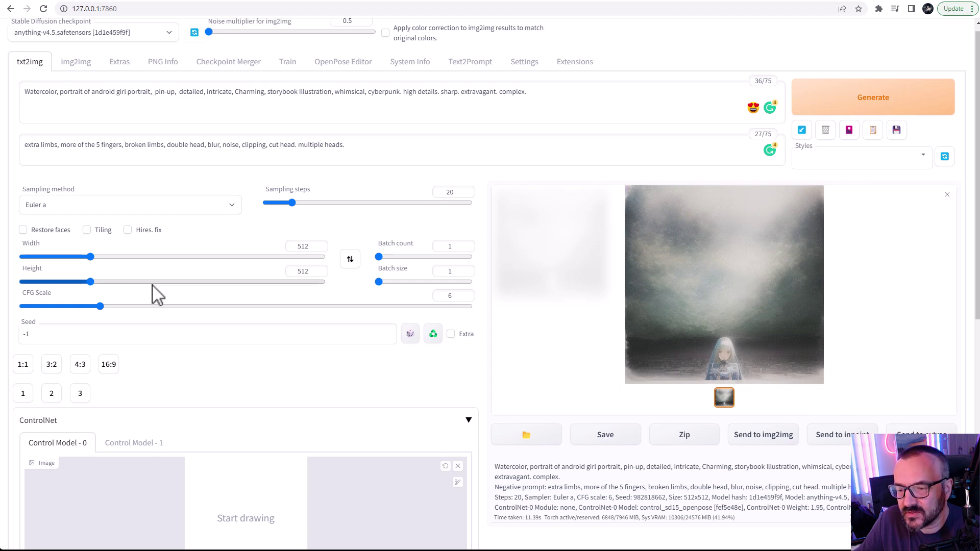
- Switch the ControlNet model to control_sd15_normal, keeping the preprocessor at none and the weight at 1.95, and generate the image
scroll(153, 291, down, 8)
scroll(240, 306, up, 1)
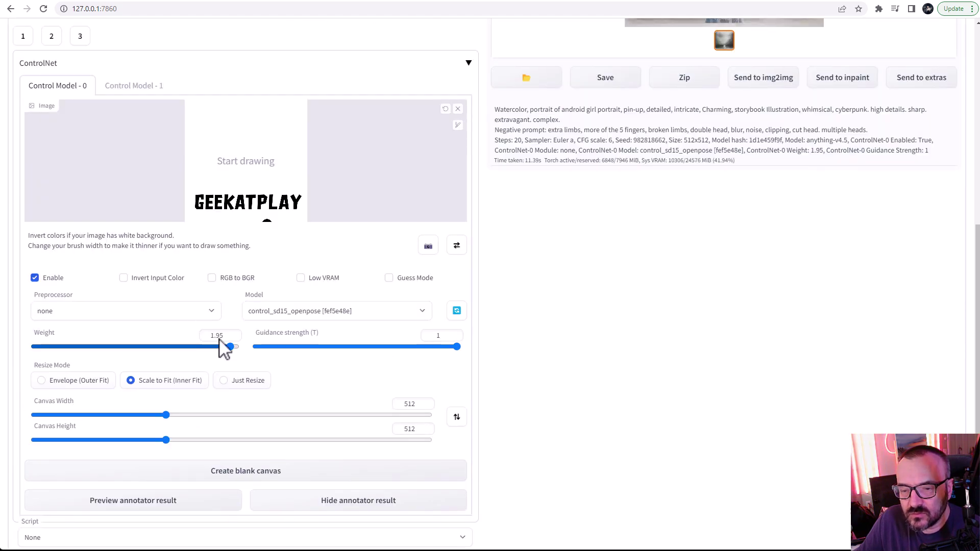
click(189, 313)
click(344, 311)
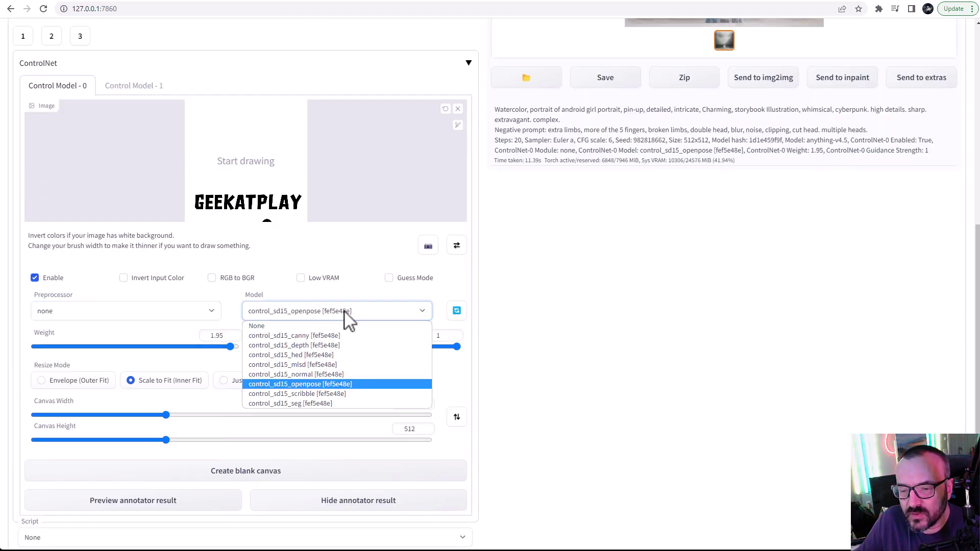
click(363, 380)
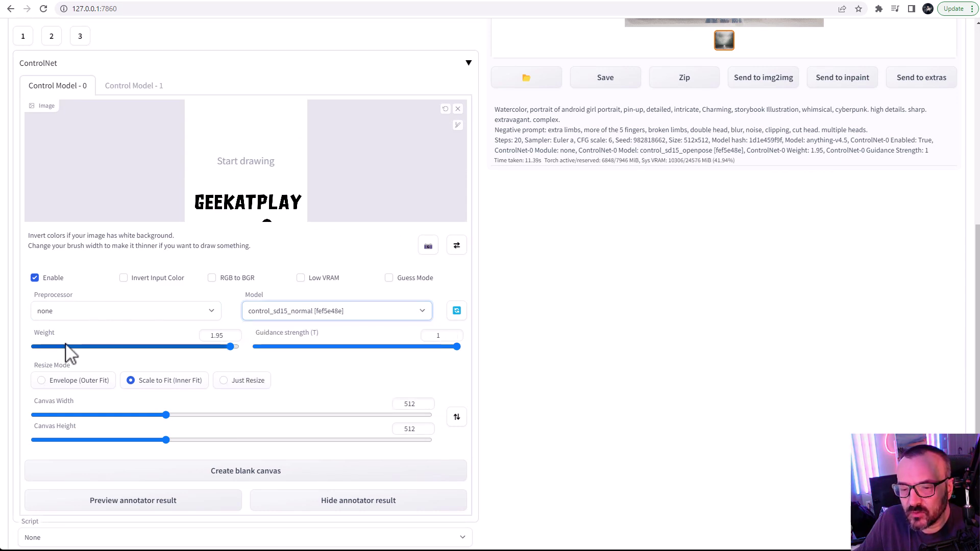
scroll(366, 360, up, 7)
click(847, 125)
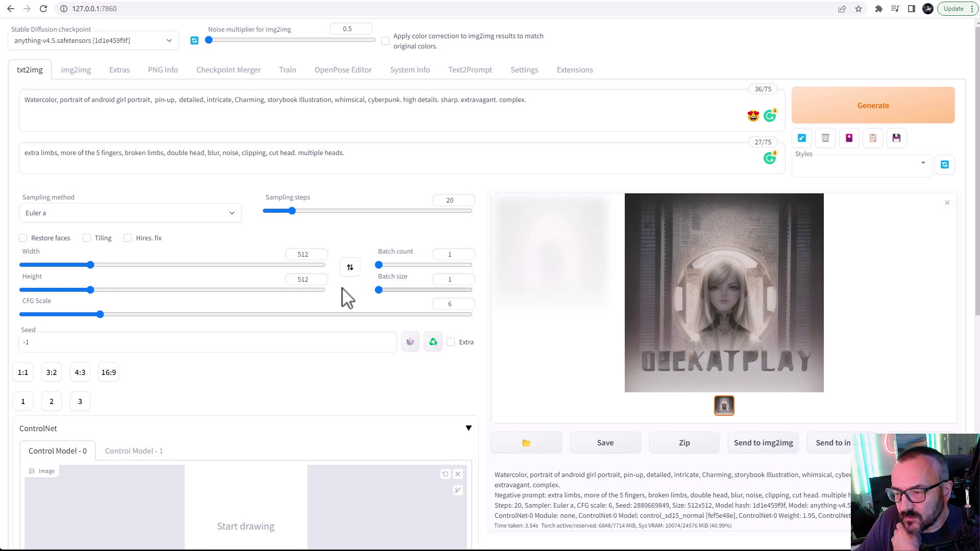
- Set the ControlNet weight to 1, the preprocessor to scribble and the model to control_sd15_scribble
scroll(236, 298, down, 2)
scroll(236, 298, down, 4)
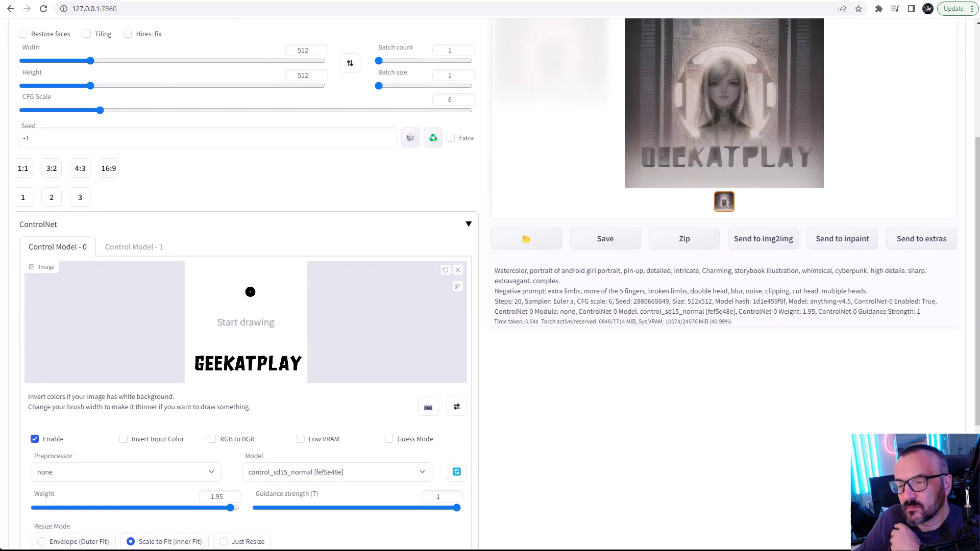
drag(234, 405, 125, 407)
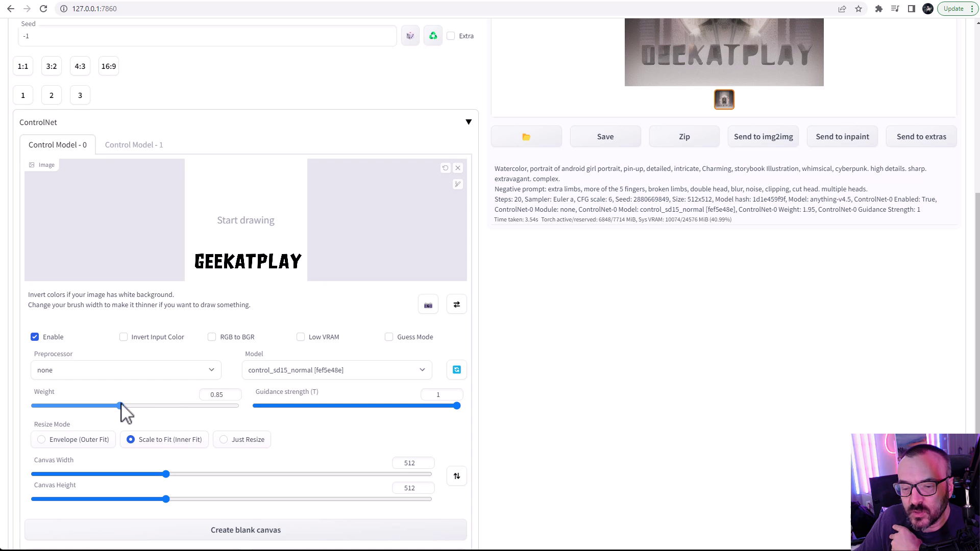
click(140, 374)
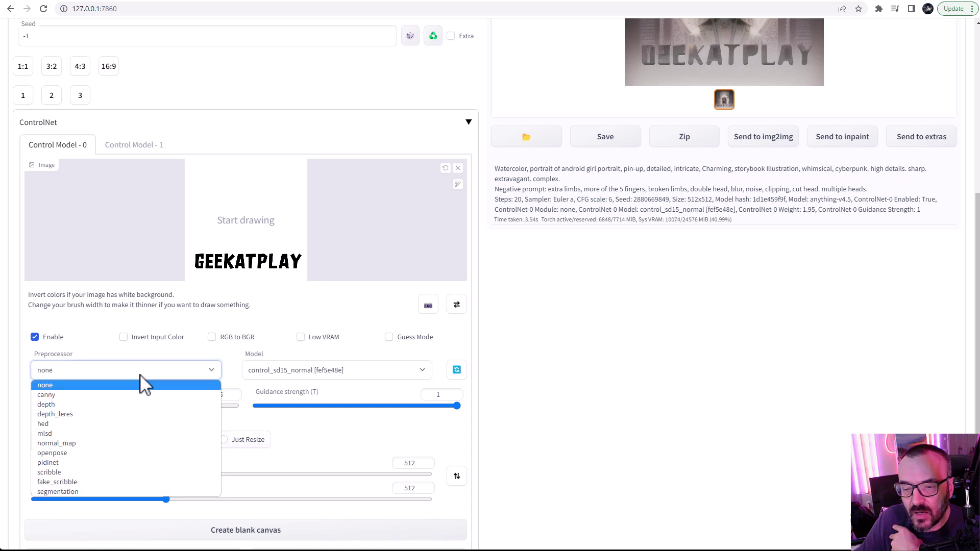
click(112, 472)
click(363, 373)
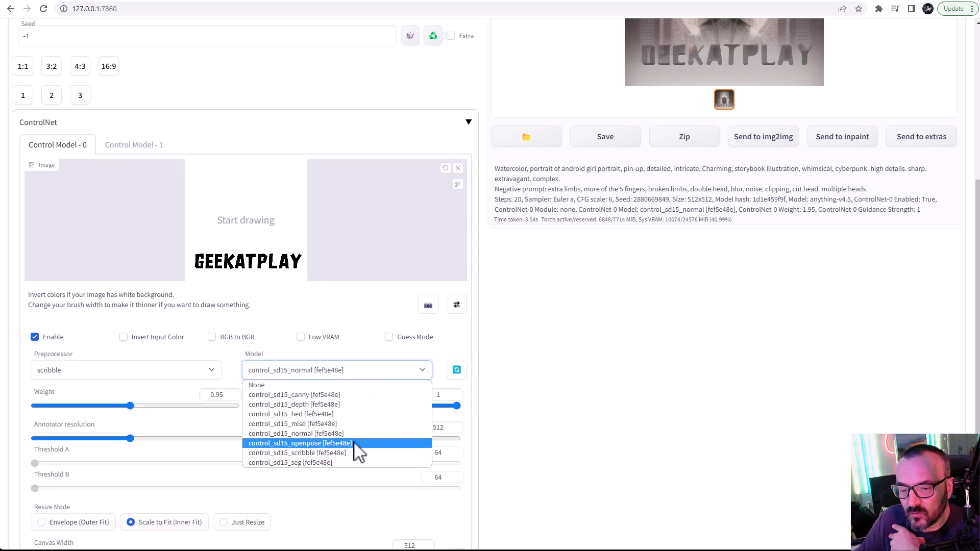
click(335, 453)
click(136, 406)
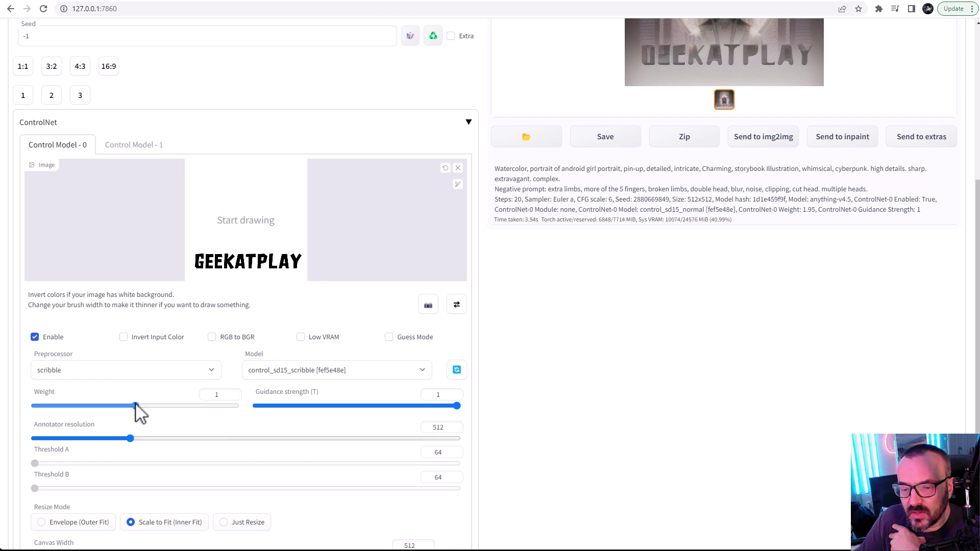
- Generate an image with the scribble preprocessor and model, and inspect how the text is rendered
scroll(613, 378, up, 5)
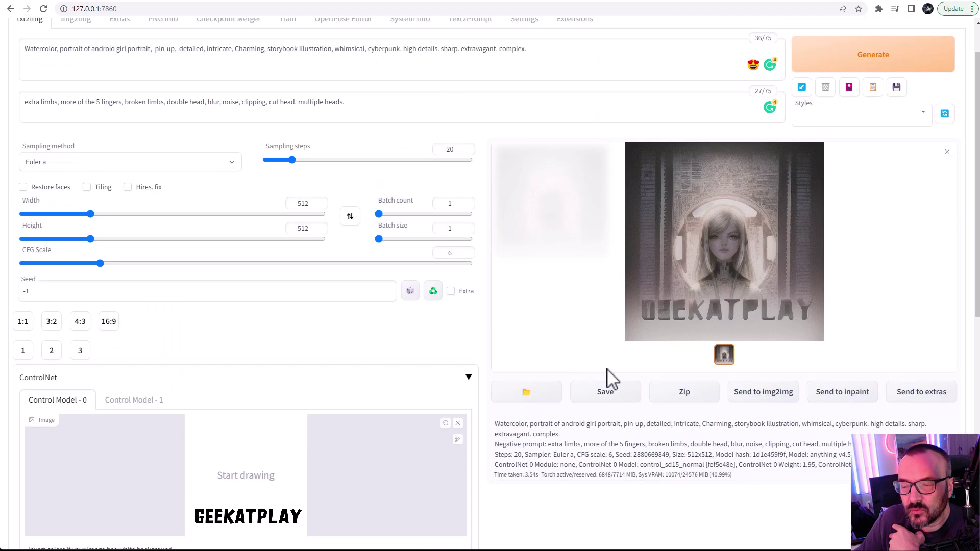
scroll(604, 372, down, 3)
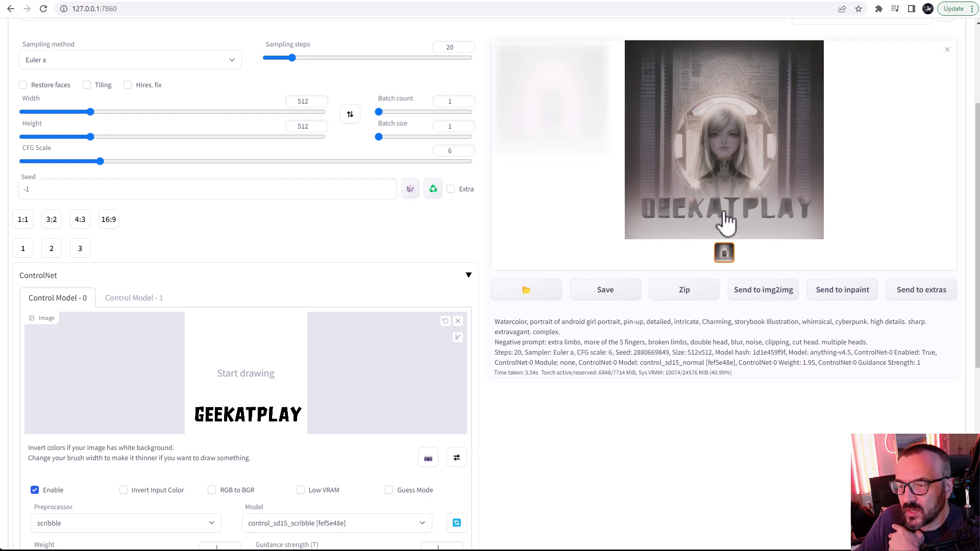
scroll(827, 163, up, 2)
click(899, 71)
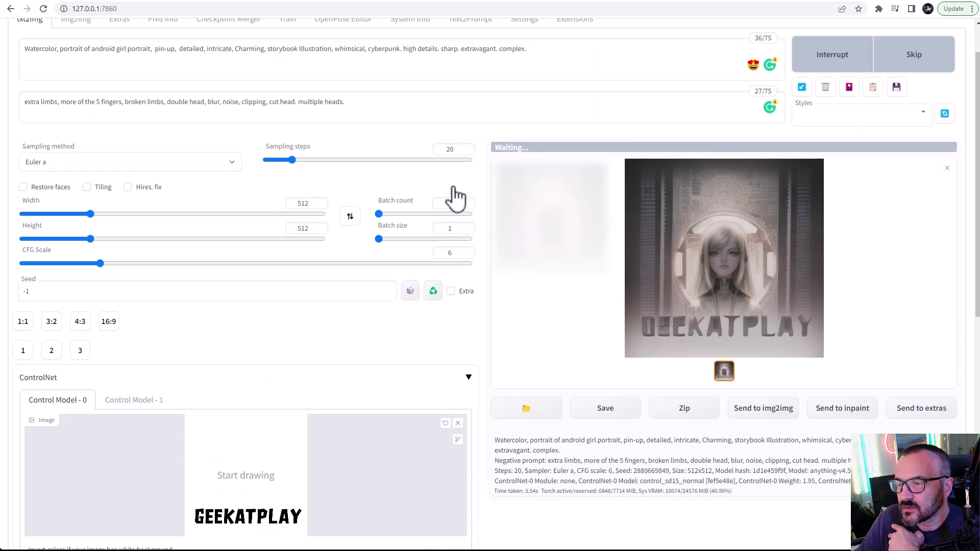
scroll(236, 361, down, 1)
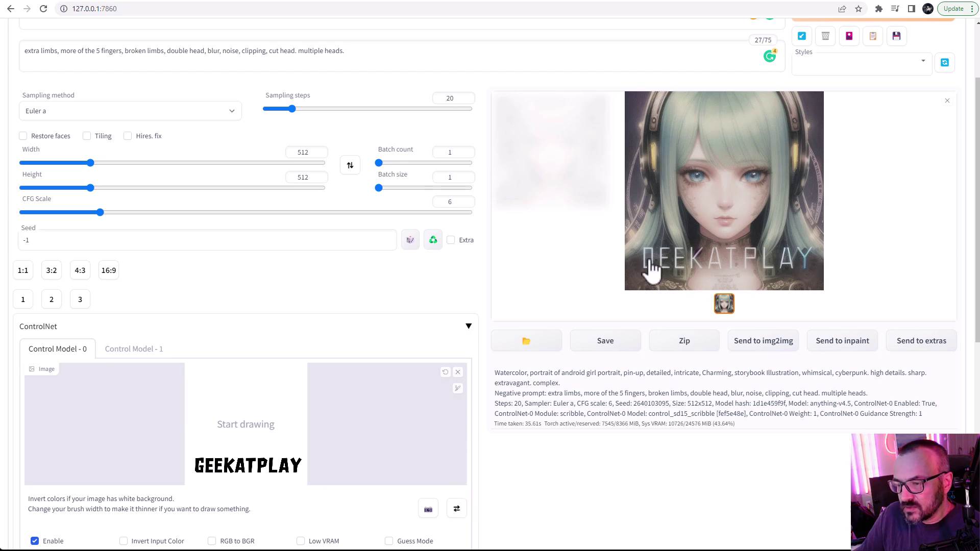
scroll(378, 245, down, 2)
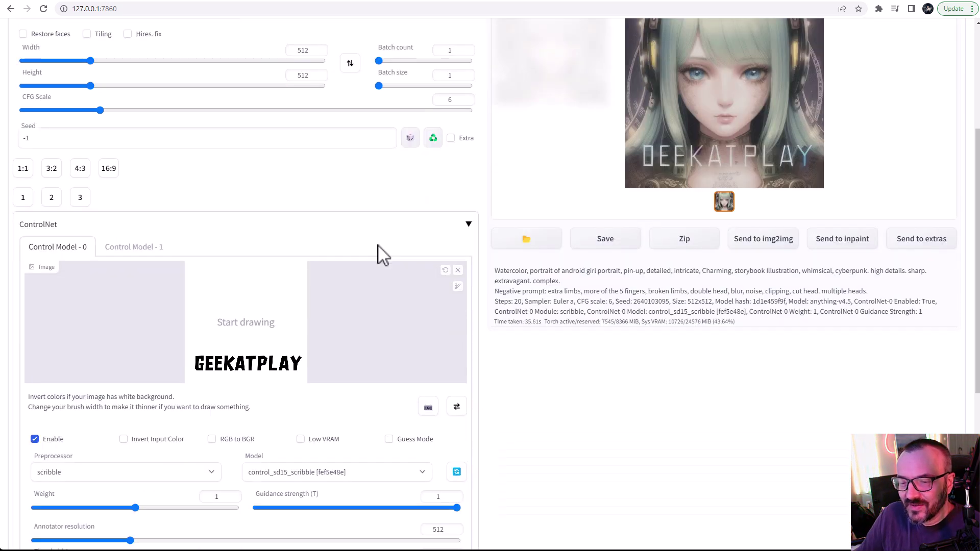
- Raise the ControlNet weight to 2 and set the preprocessor to none, keeping the control_sd15_scribble model
scroll(386, 261, down, 1)
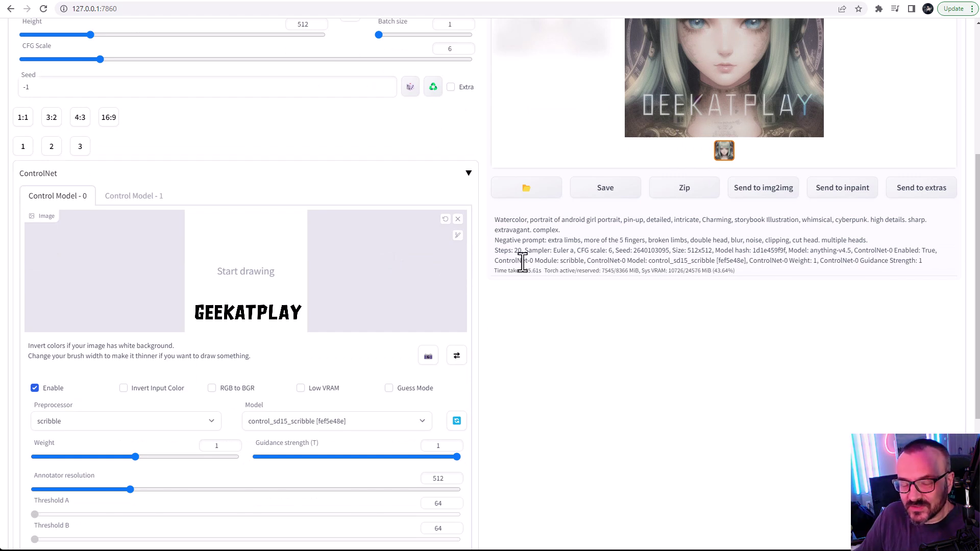
scroll(522, 262, down, 2)
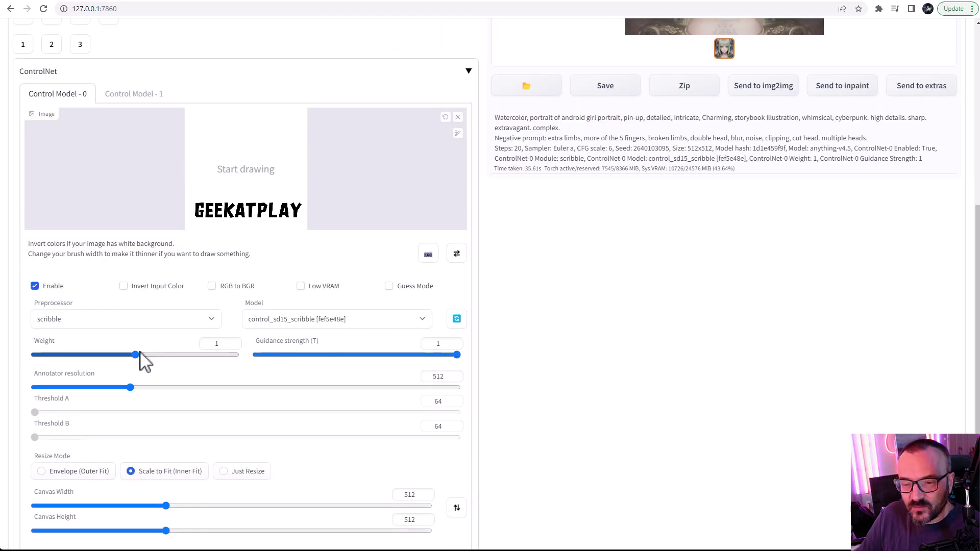
drag(139, 357, 306, 370)
click(125, 322)
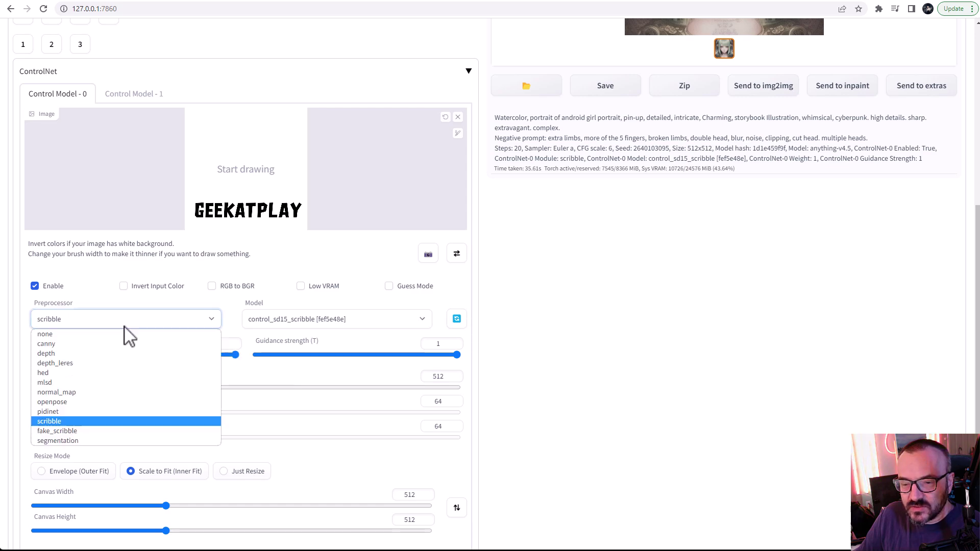
click(65, 342)
click(76, 320)
click(59, 334)
- Generate the image with control_sd15_scribble and no preprocessor, and check the result against its ControlNet settings
scroll(492, 317, up, 7)
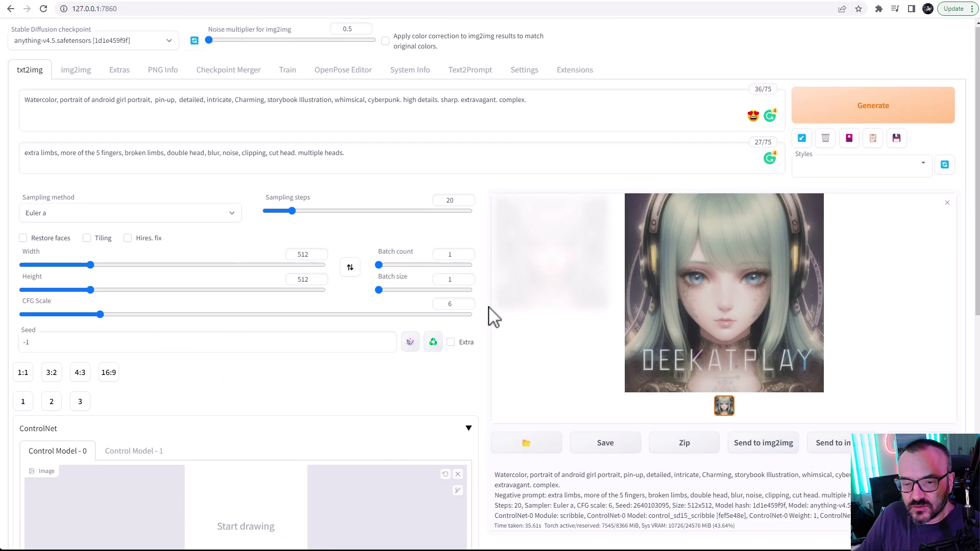
click(843, 100)
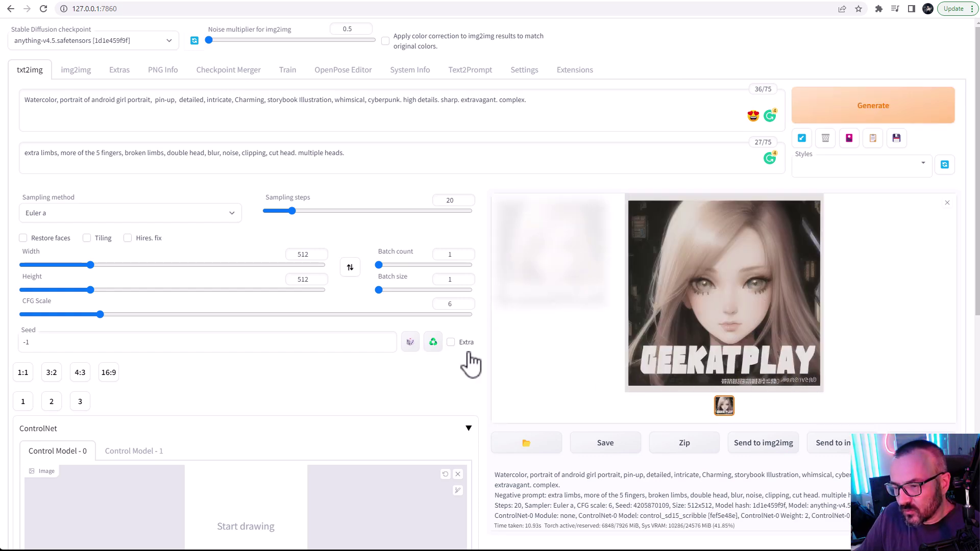
scroll(471, 363, down, 5)
scroll(398, 347, up, 3)
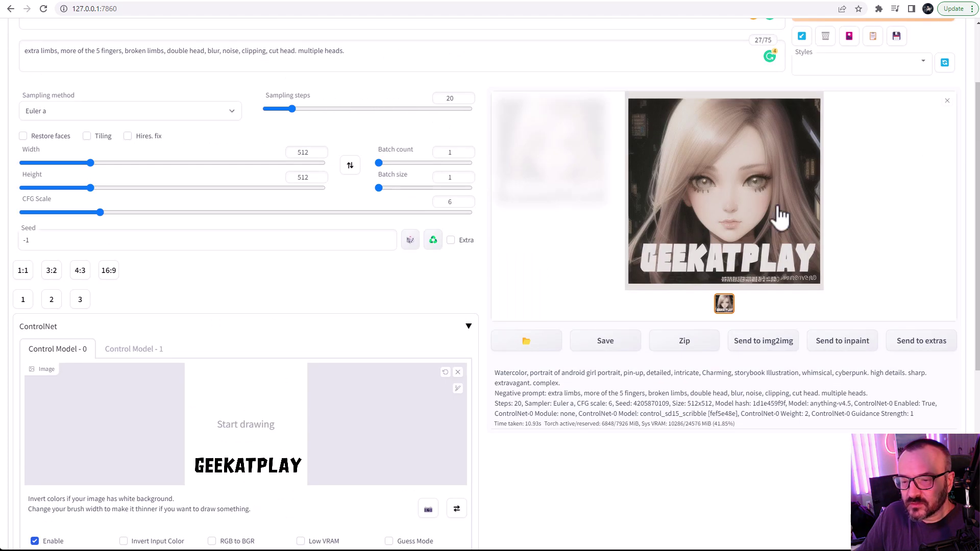
scroll(405, 321, down, 6)
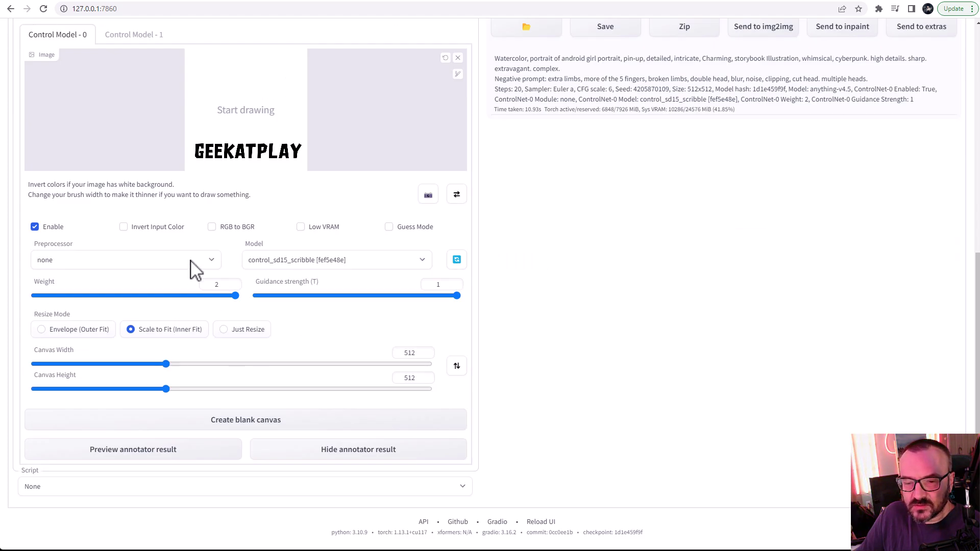
- Generate an image with the segmentation preprocessor, the control_sd15_seg model and a ControlNet weight of 1
click(190, 261)
click(102, 384)
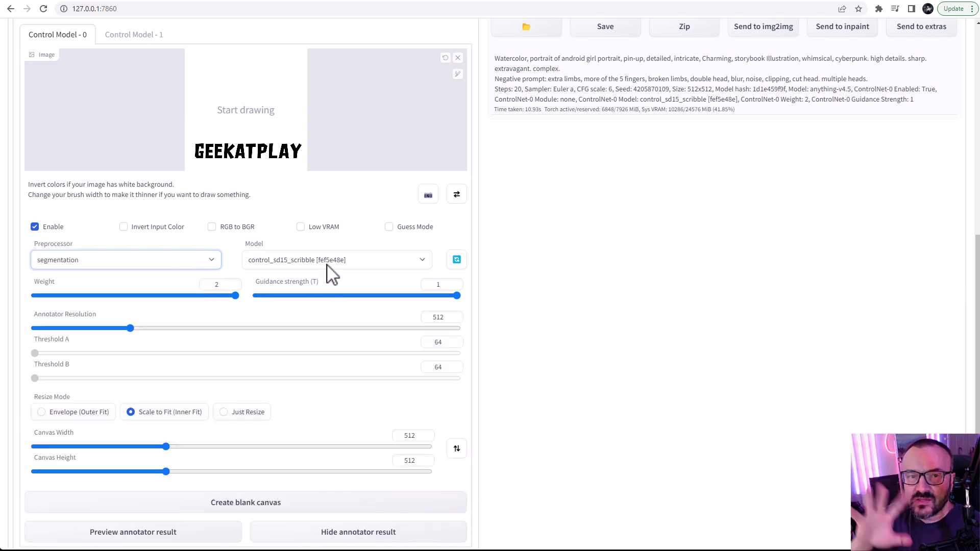
click(332, 267)
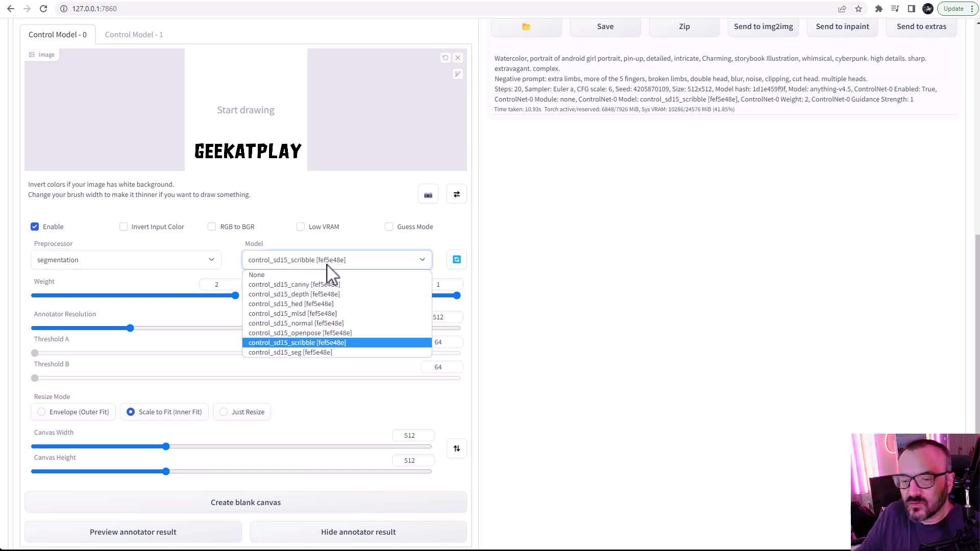
click(315, 352)
scroll(547, 324, up, 3)
drag(236, 449, 141, 449)
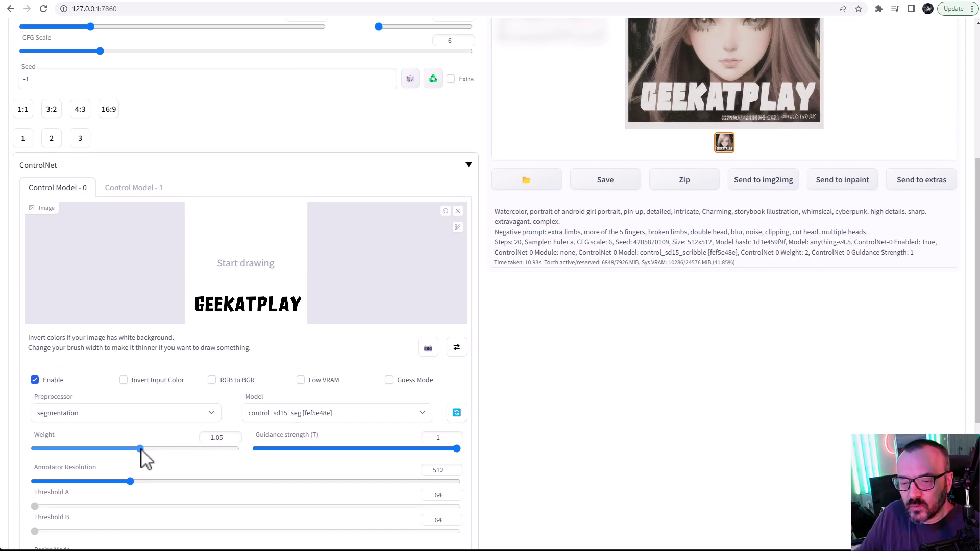
scroll(525, 394, up, 5)
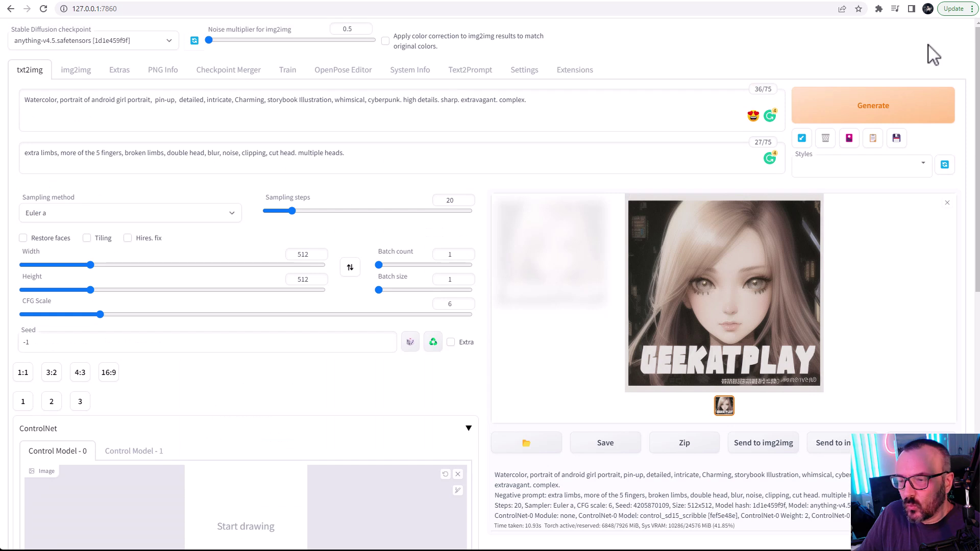
click(914, 112)
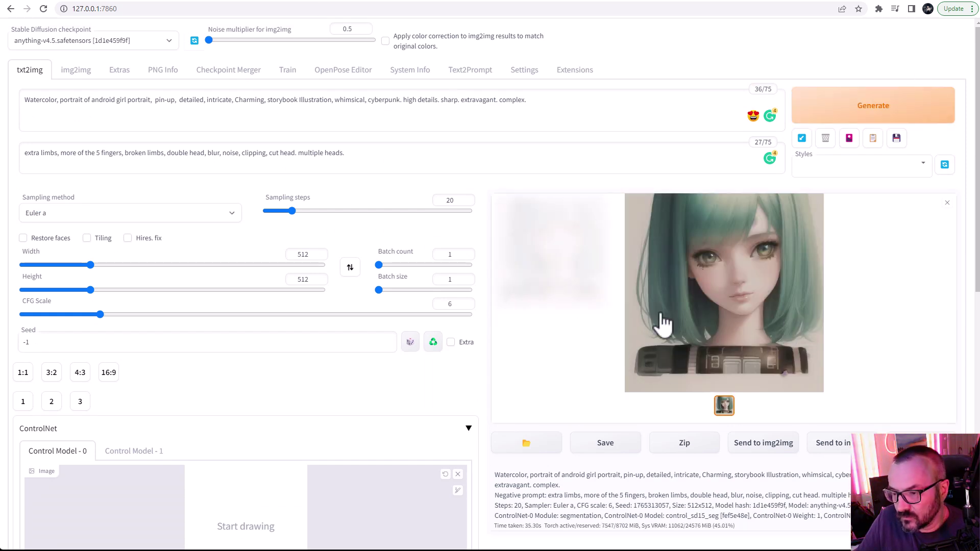
- Raise the ControlNet weight to 2 and generate the segmentation image again
scroll(378, 324, down, 8)
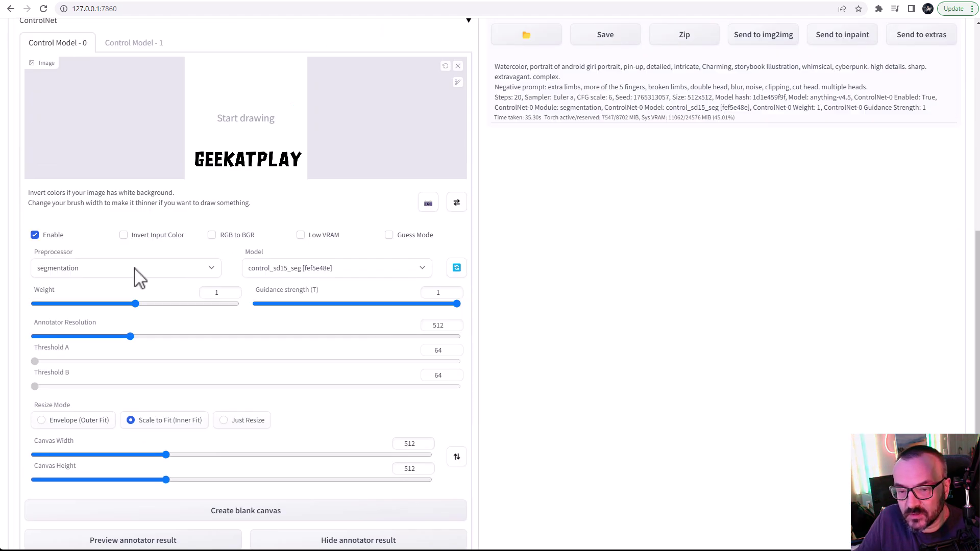
drag(134, 305, 245, 312)
scroll(562, 348, up, 8)
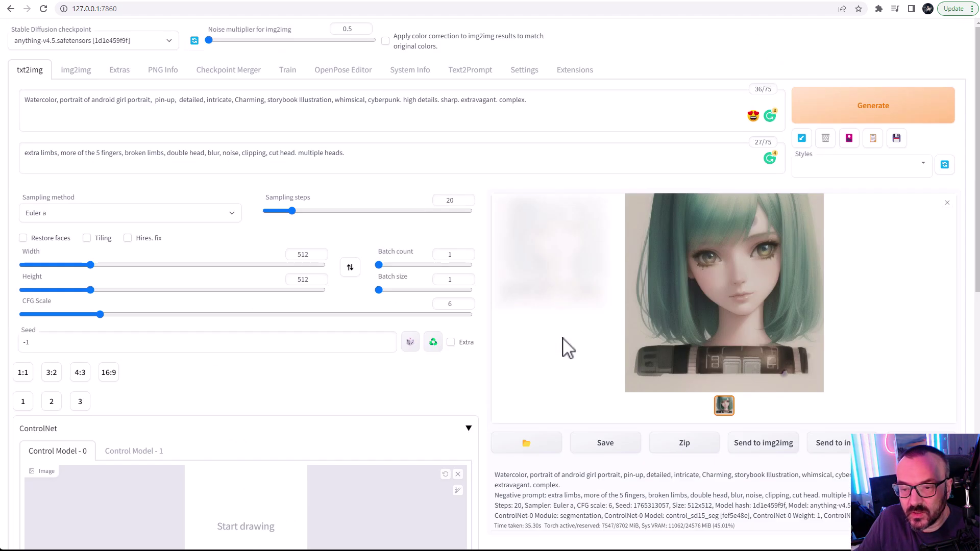
click(893, 98)
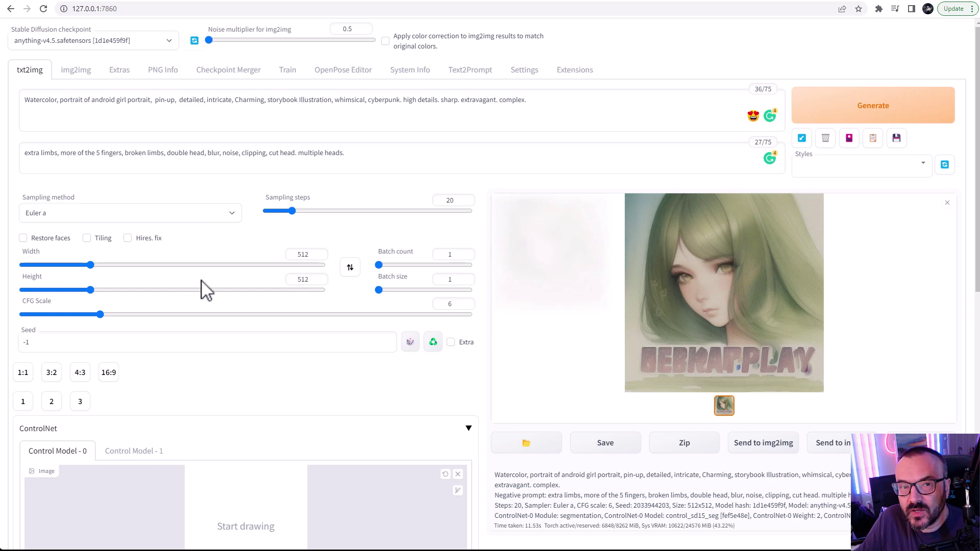
- Set the preprocessor to none, keeping the control_sd15_seg model, and generate another image
scroll(249, 278, down, 3)
scroll(244, 278, down, 2)
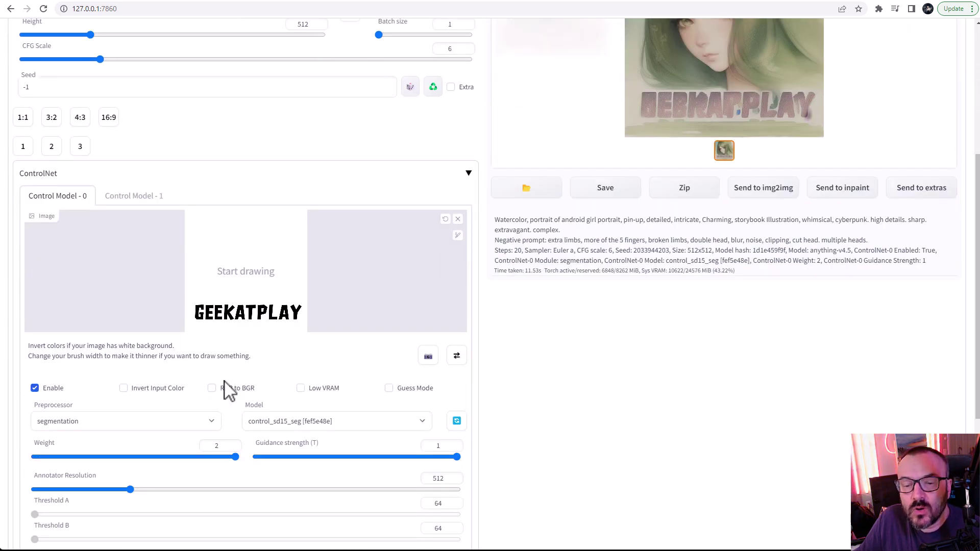
click(175, 424)
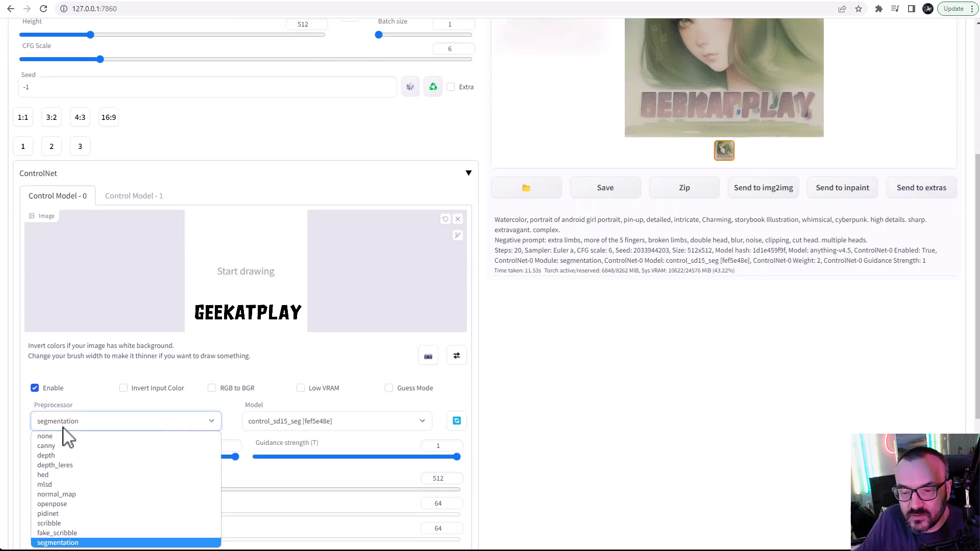
click(51, 437)
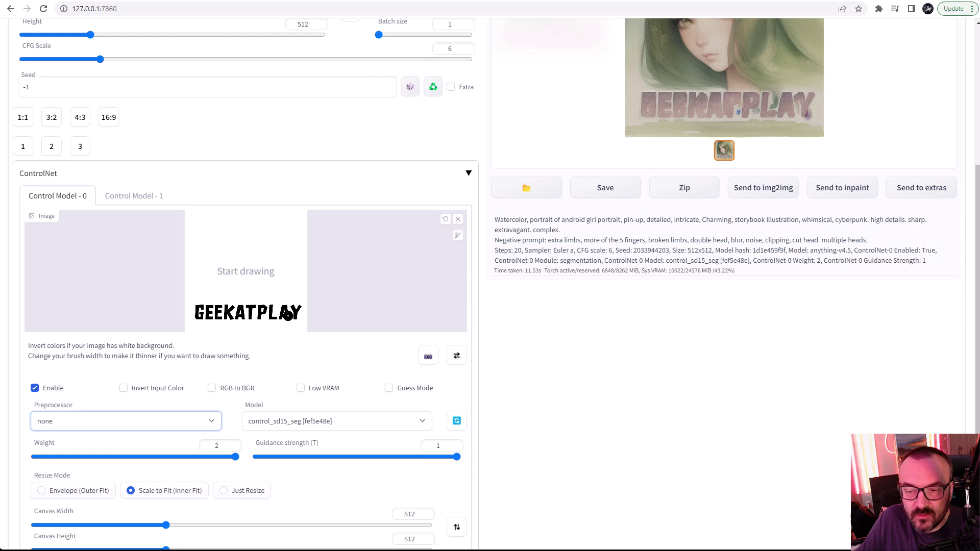
scroll(475, 309, up, 3)
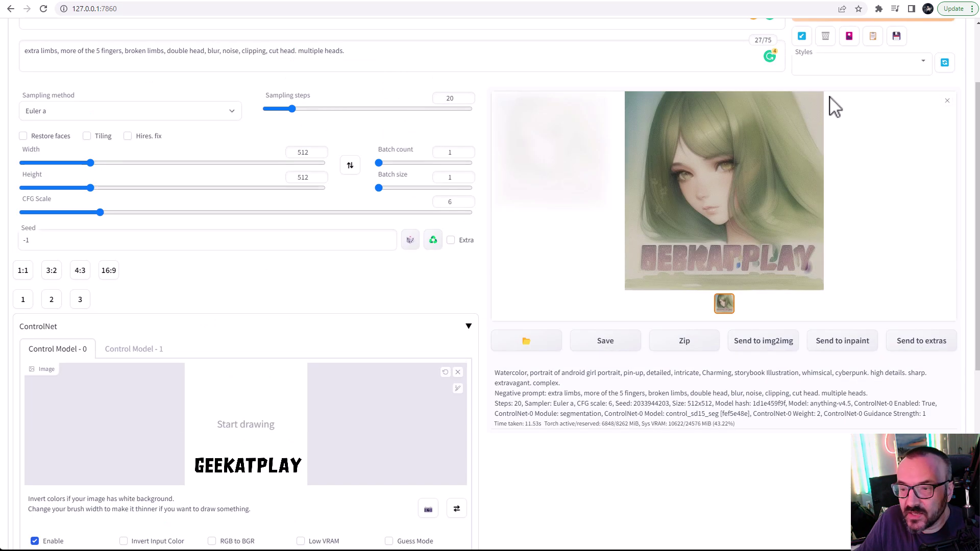
scroll(837, 117, up, 2)
click(874, 107)
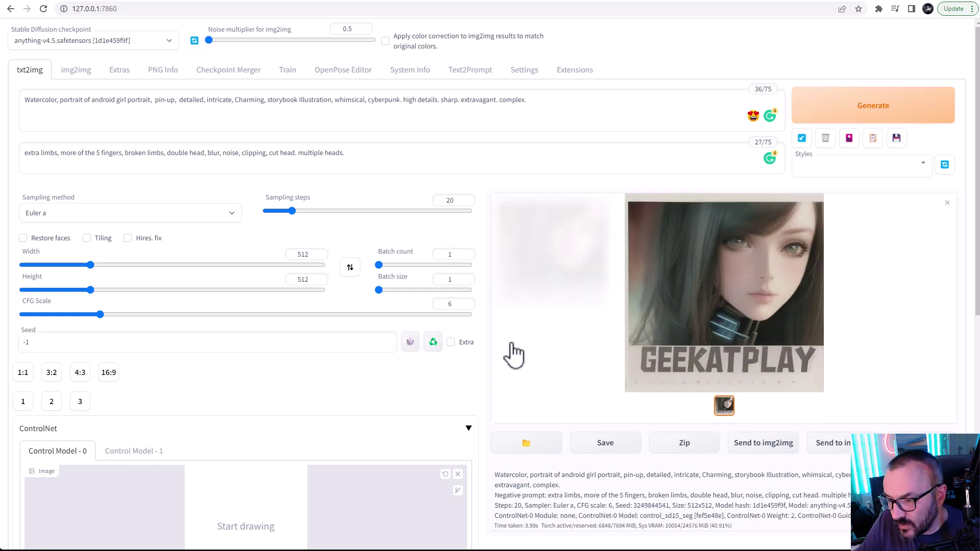
- Use the red GEEKATPLAY text image as ControlNet input with the control_sd15_seg model and generate the portrait
scroll(347, 431, down, 6)
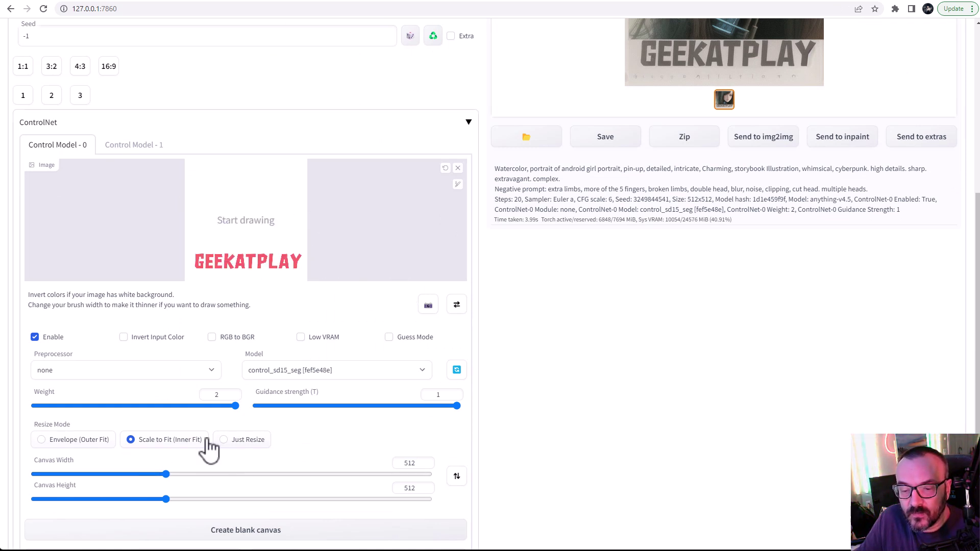
click(322, 376)
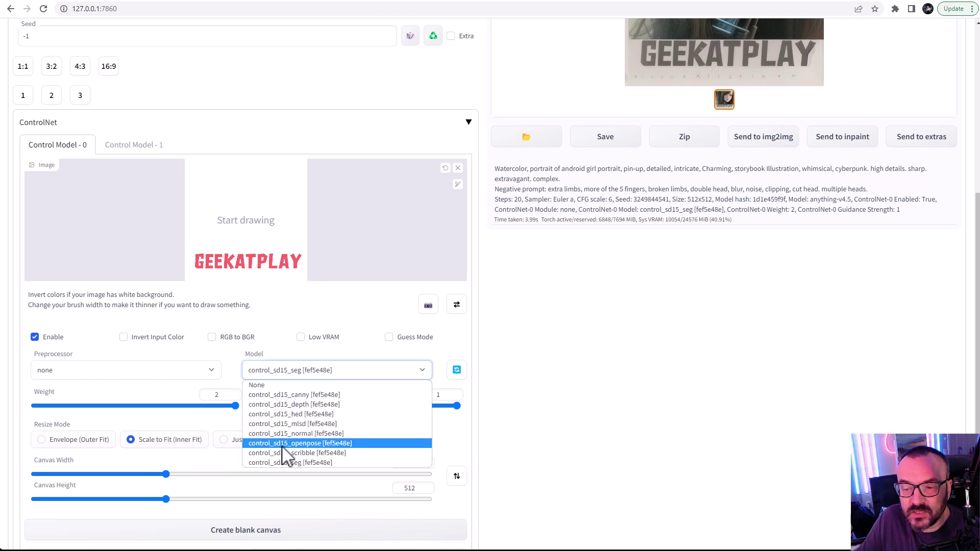
click(279, 468)
scroll(516, 400, up, 6)
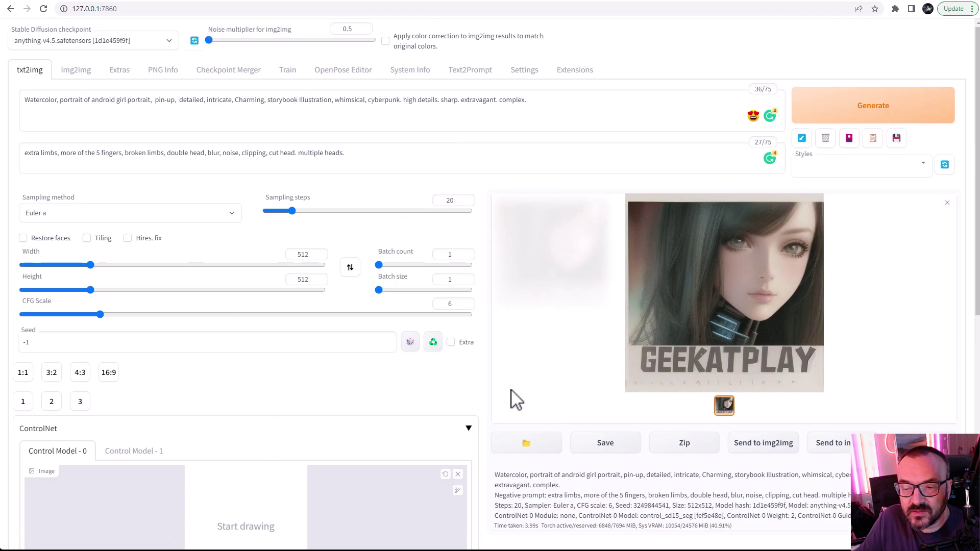
click(875, 104)
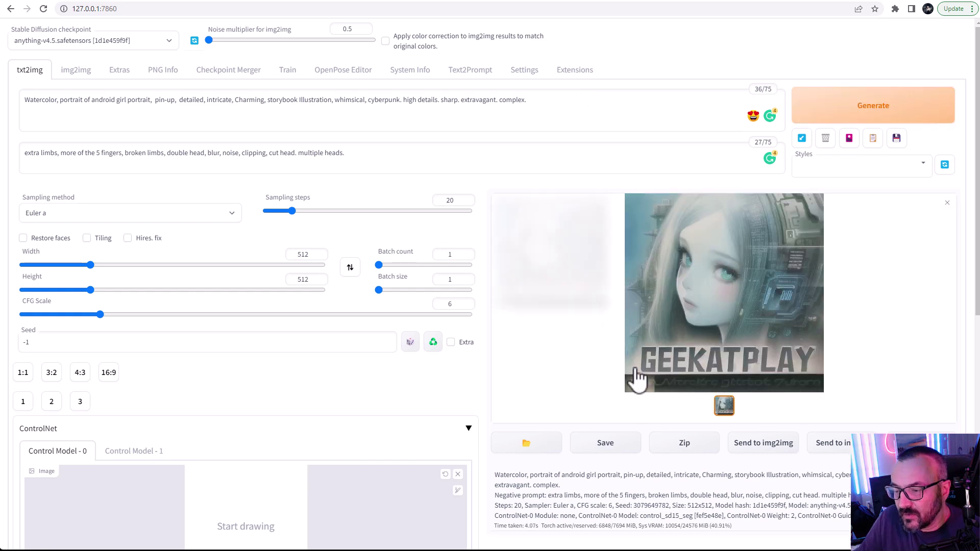
- Lower the ControlNet weight to 1 and generate the portrait from the red text image again
scroll(383, 361, down, 7)
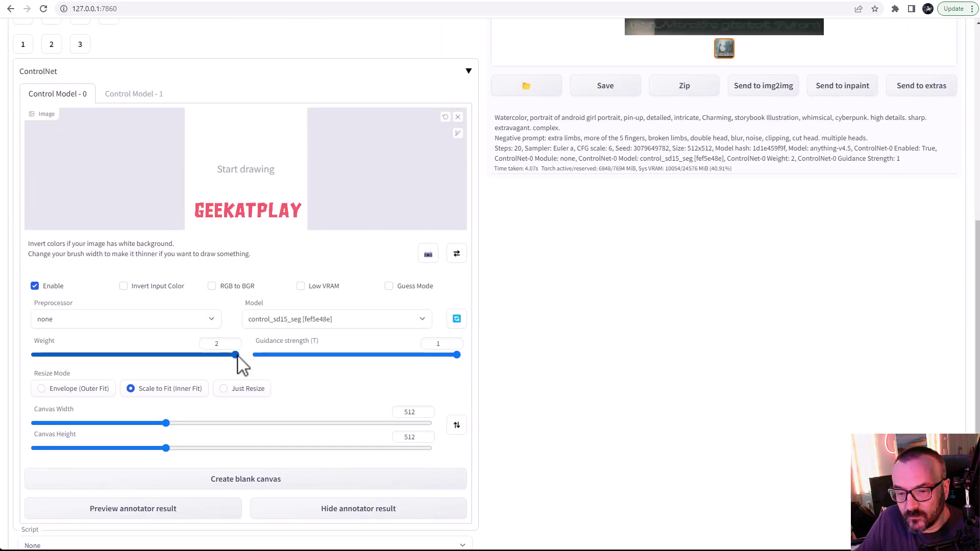
drag(237, 356, 140, 355)
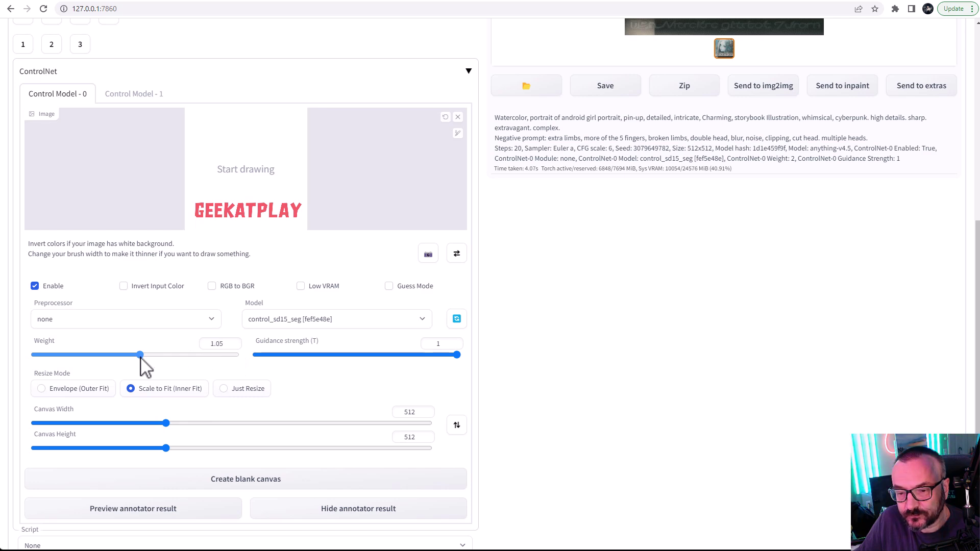
scroll(630, 377, up, 7)
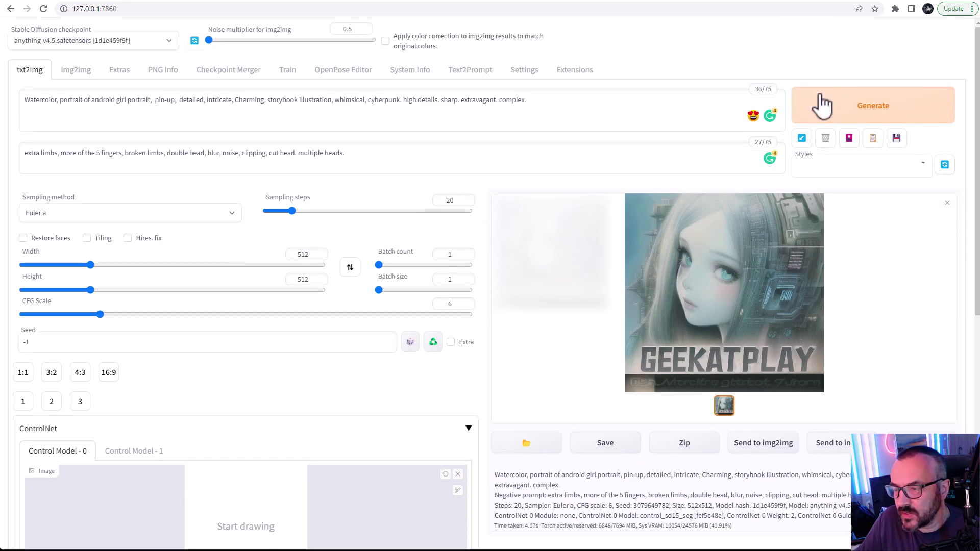
click(821, 103)
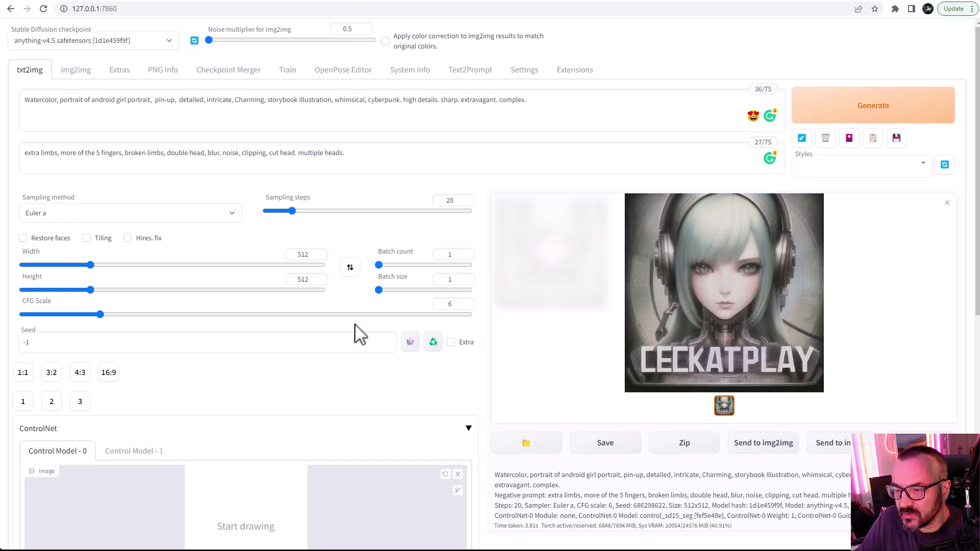
- Load the black GEEKATPLAY text image, set the preprocessor to canny and the model to control_sd15_canny, and generate the portrait
scroll(352, 334, down, 8)
scroll(168, 214, up, 3)
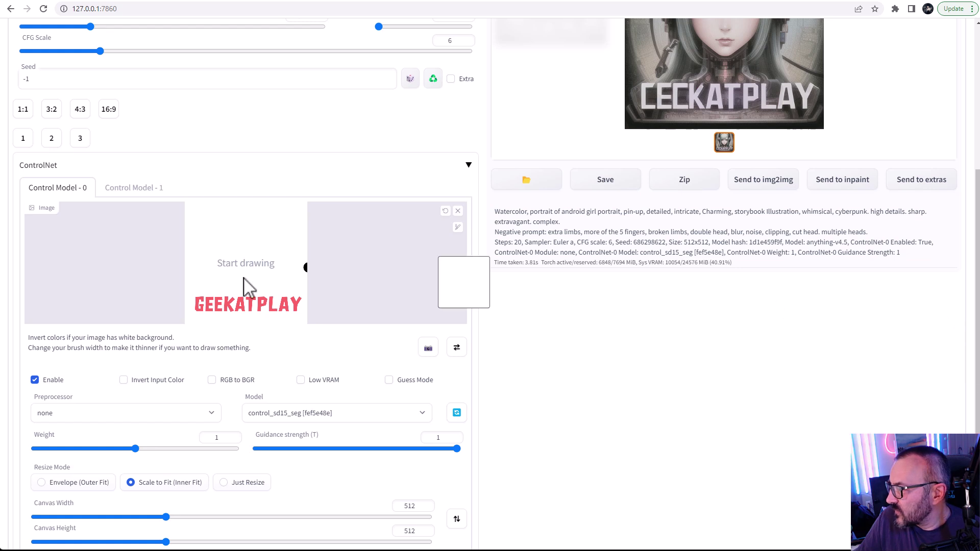
click(193, 415)
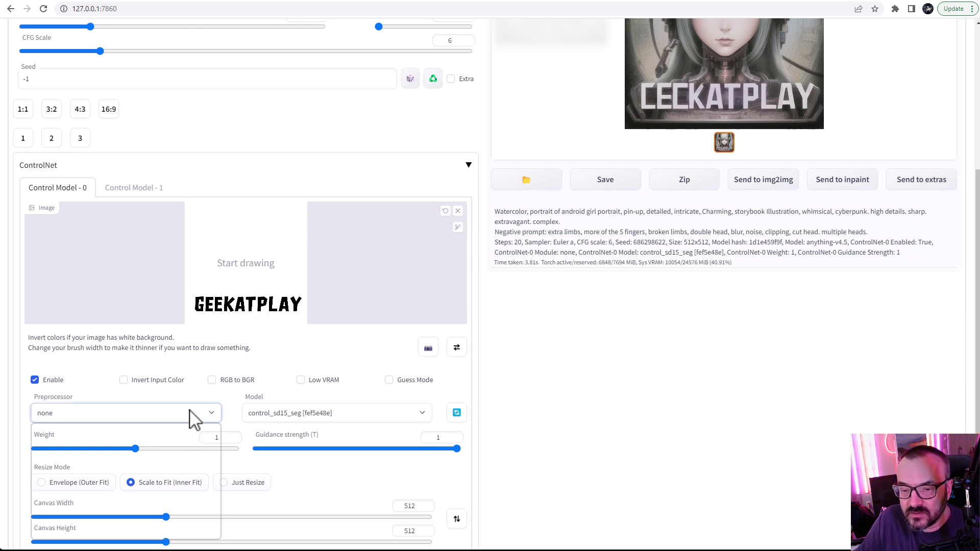
click(74, 439)
click(335, 419)
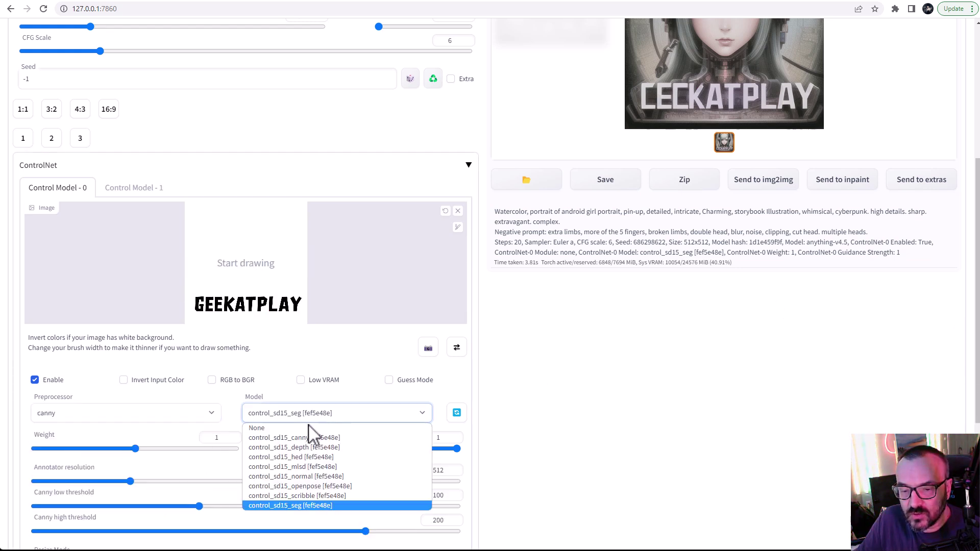
click(362, 437)
scroll(525, 420, up, 5)
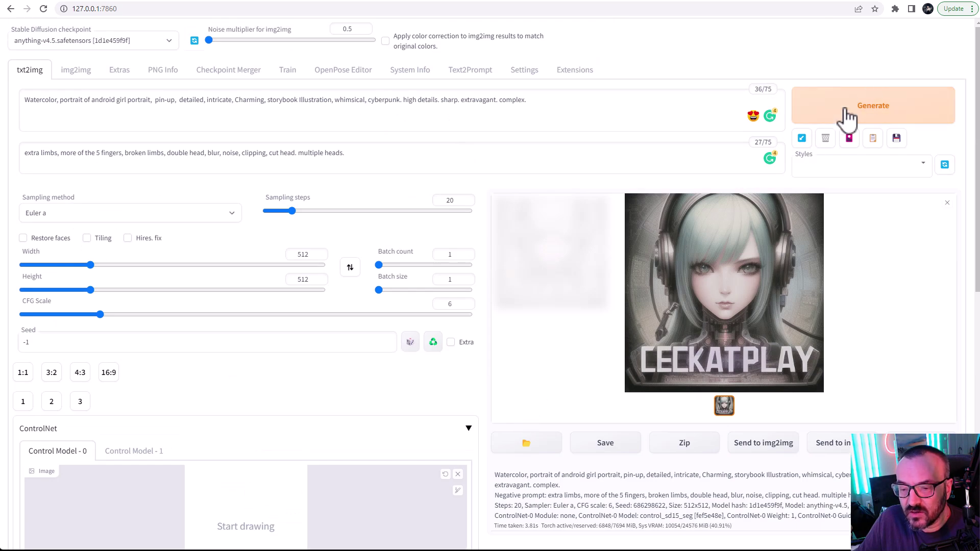
click(866, 109)
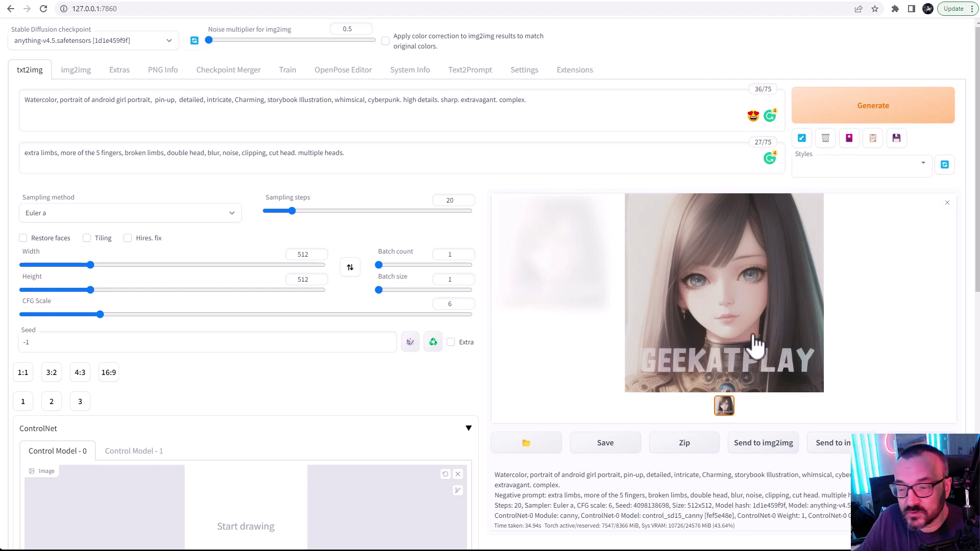
- Load the five-line limerick text image, change the prompt subject to "fat man on the ground with very big, blue shoes", and generate
scroll(528, 290, down, 3)
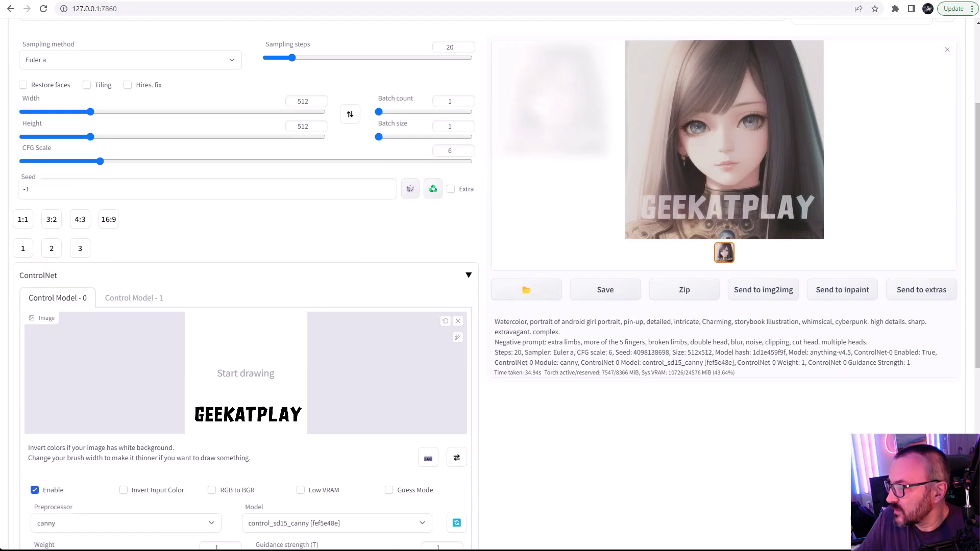
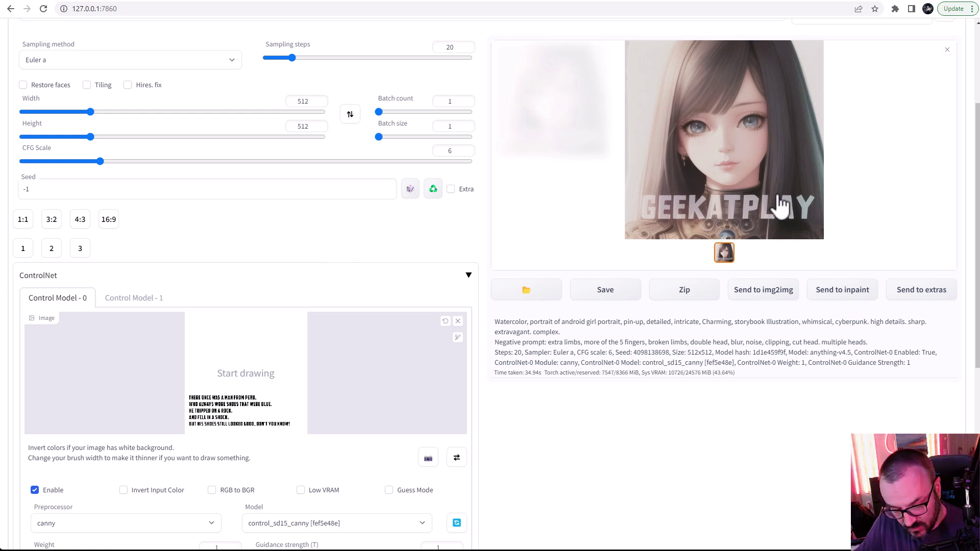
scroll(467, 193, up, 3)
drag(591, 103, 27, 86)
click(313, 128)
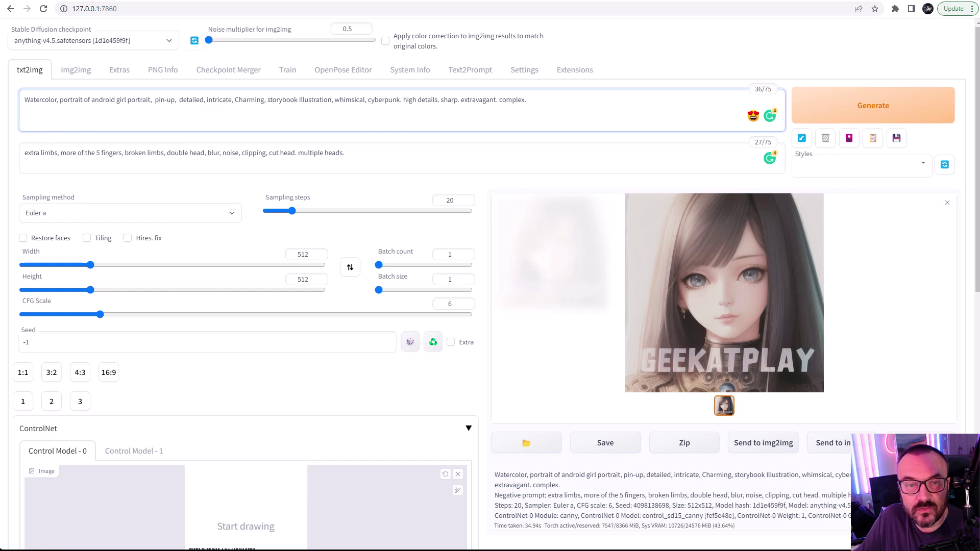
key(ctrl+z)
click(871, 121)
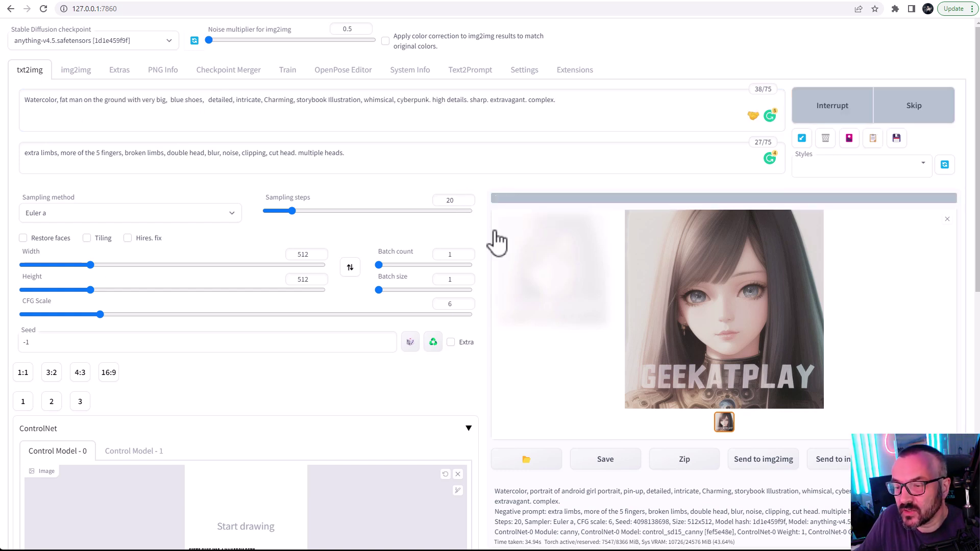
- With canny at weight 2 and annotator resolution 940, set the sampling steps to 20 and regenerate the limerick image
scroll(648, 320, down, 6)
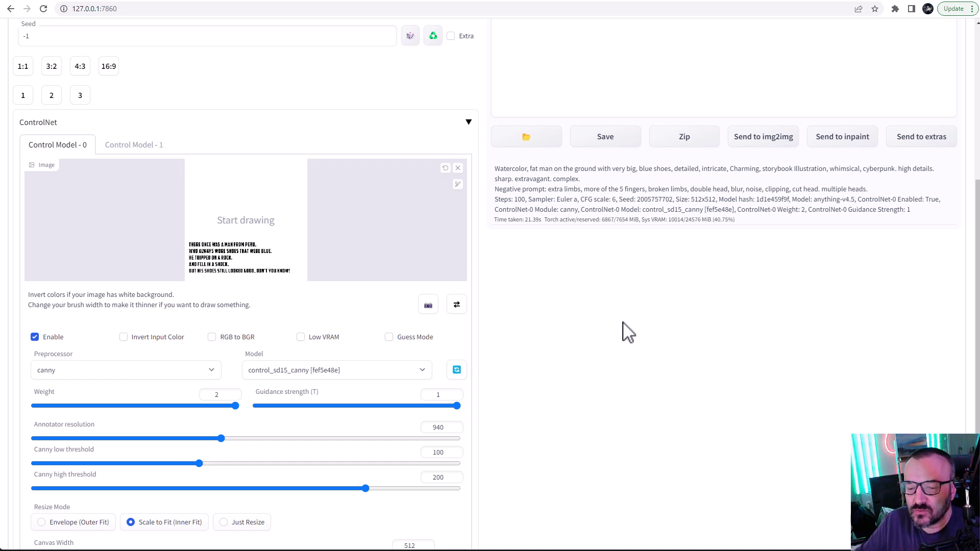
scroll(566, 388, up, 6)
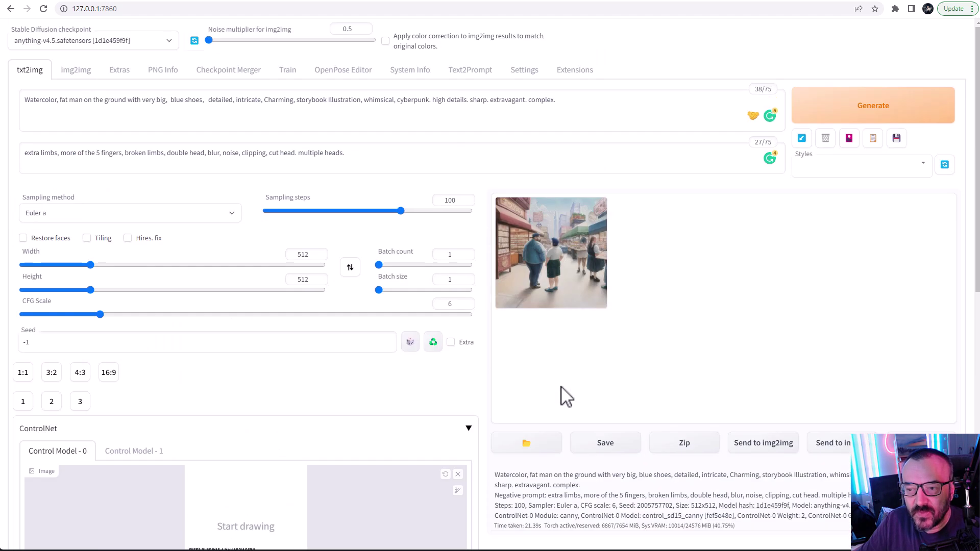
scroll(508, 273, down, 5)
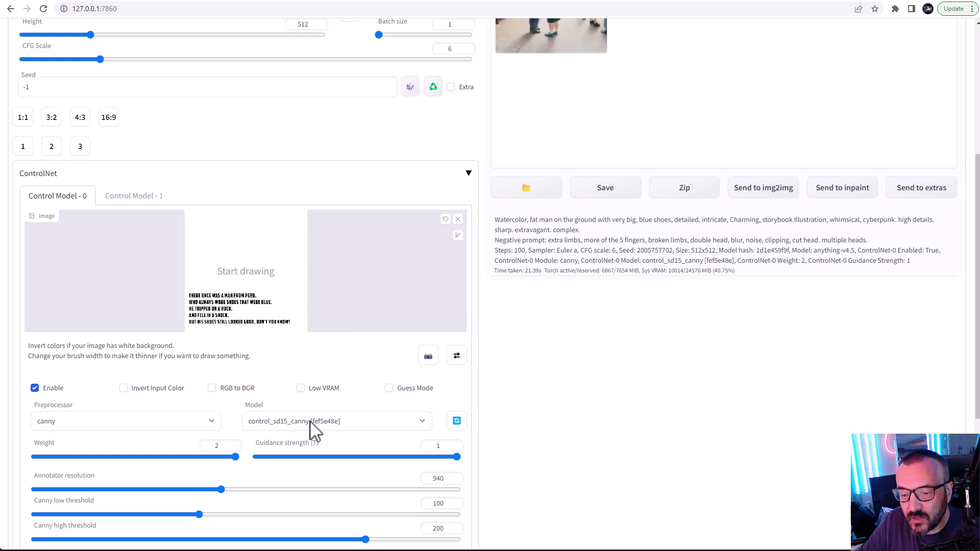
scroll(510, 437, up, 5)
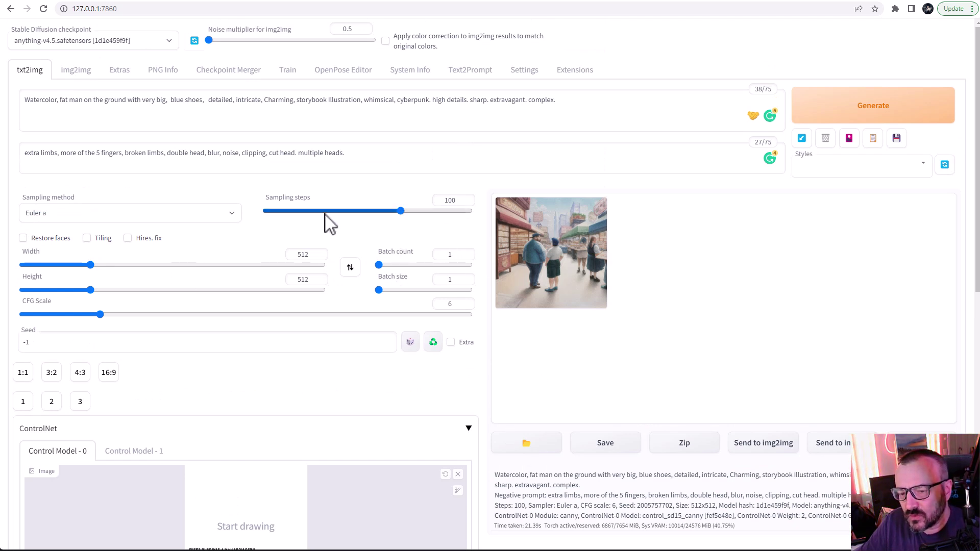
drag(327, 213, 292, 211)
click(832, 116)
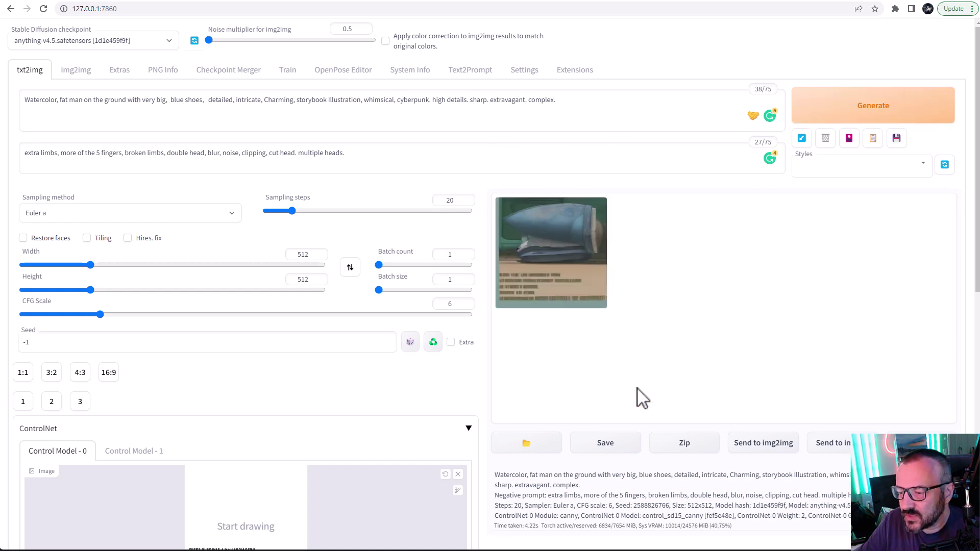
- View the generated limerick image at full size to check how legible its text is, and close the view
click(561, 297)
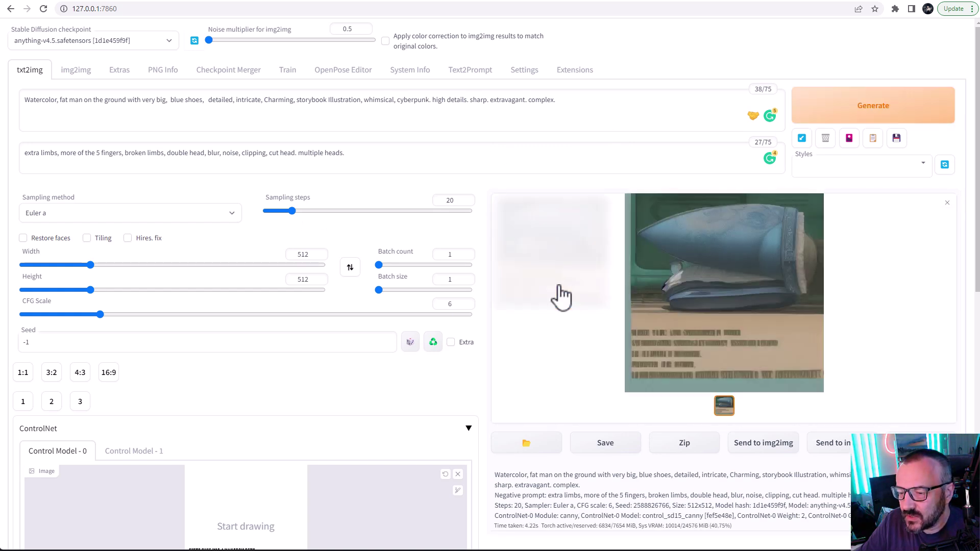
click(684, 360)
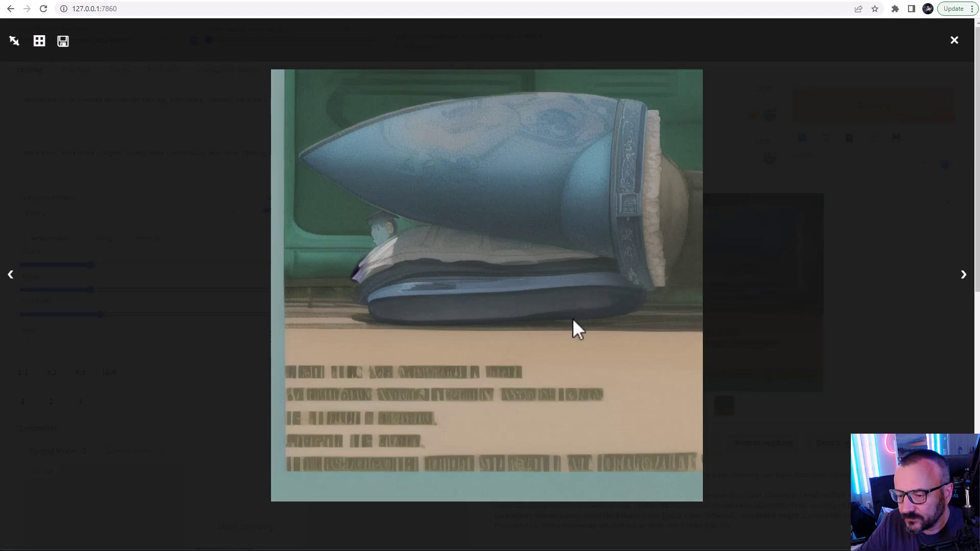
click(956, 48)
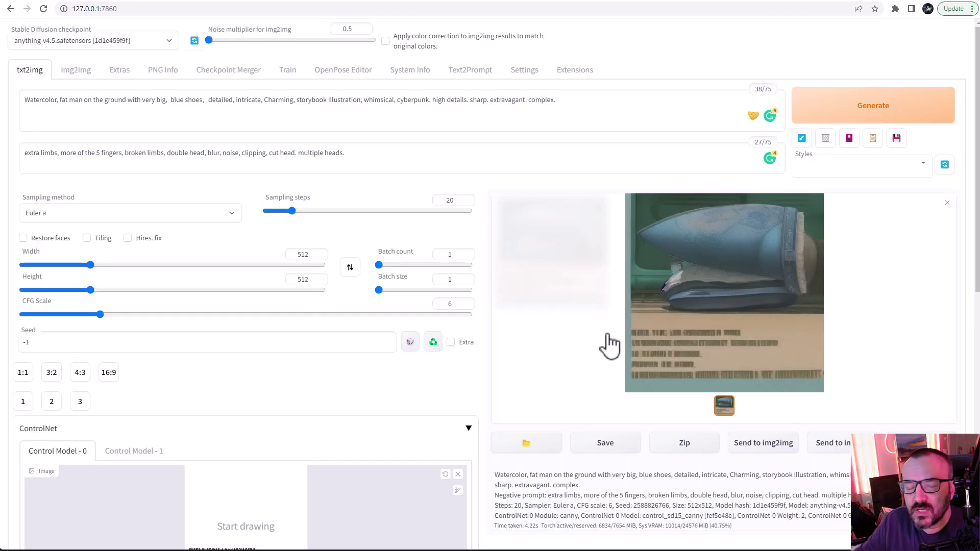
- Set the width and height to 1024 and the sampling steps to 50, generate the limerick image, and view it enlarged
double_click(311, 255)
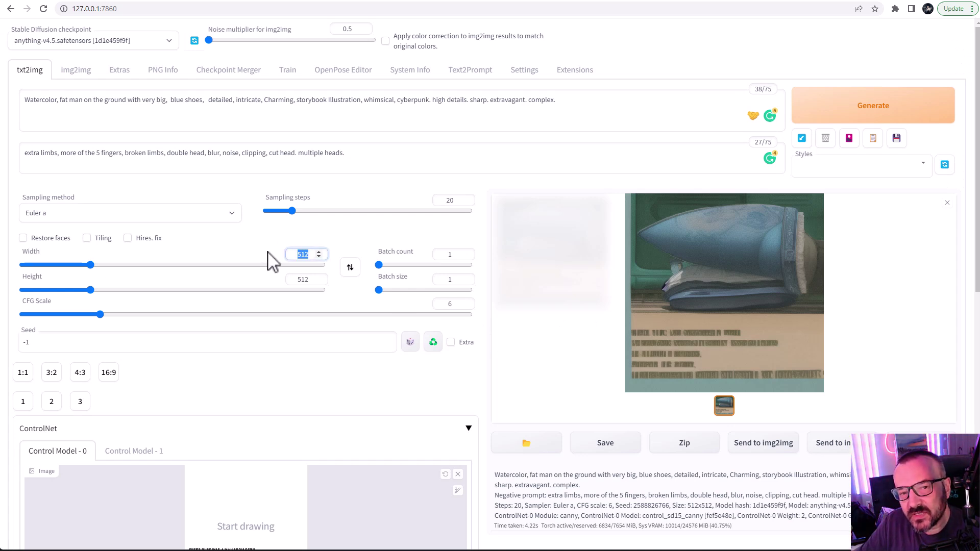
text(1024)
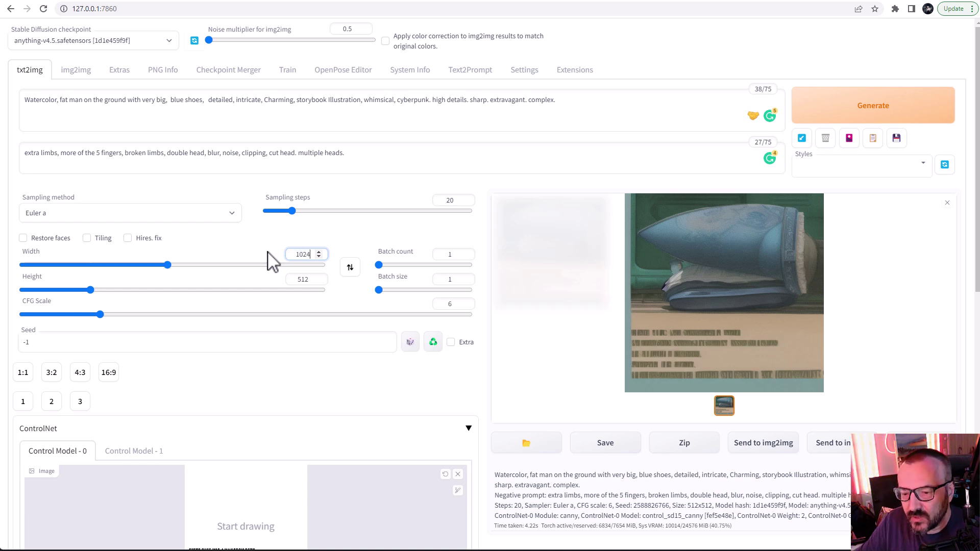
double_click(312, 279)
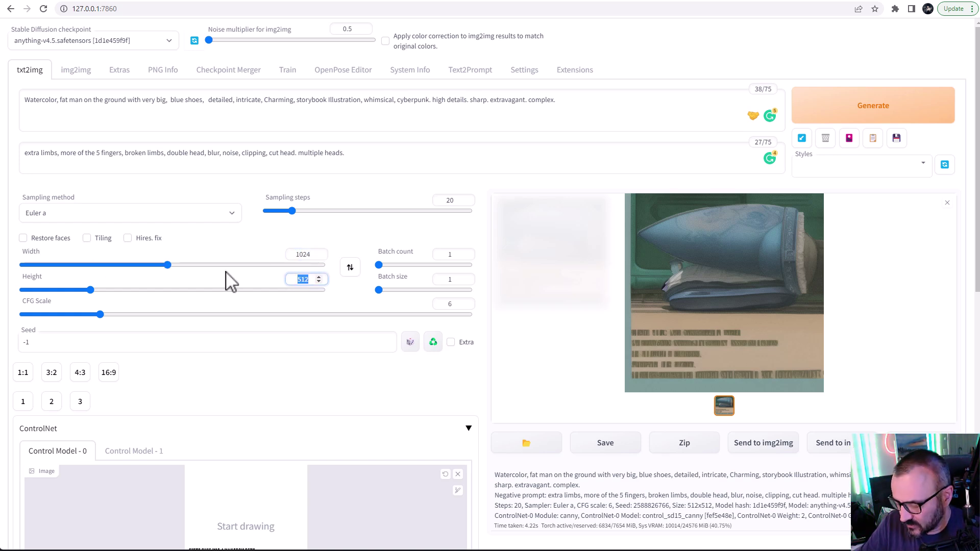
text(1024)
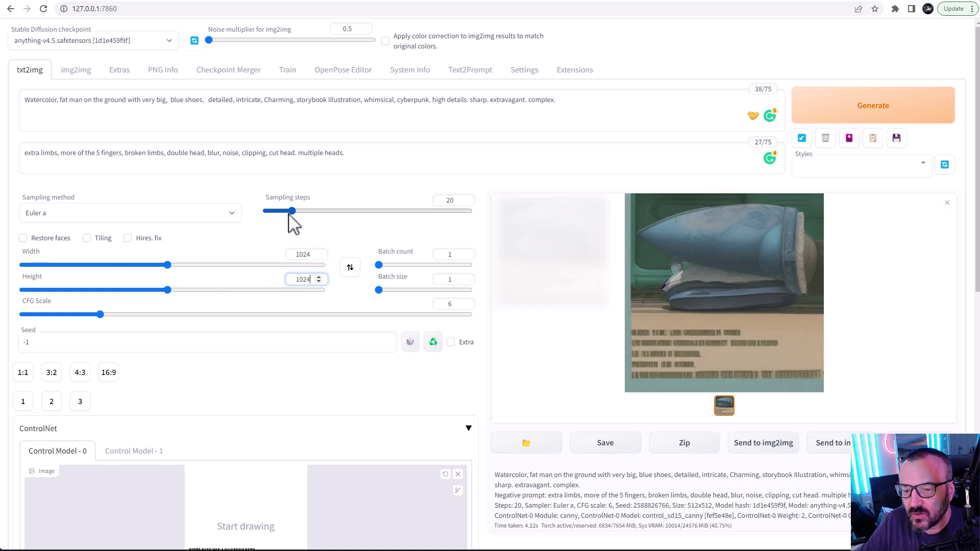
drag(289, 212, 332, 211)
click(862, 107)
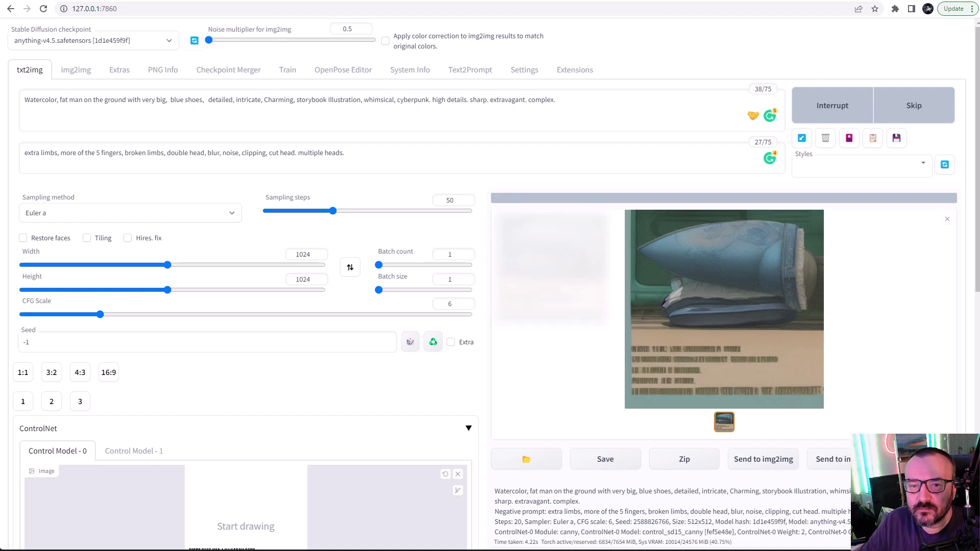
click(679, 295)
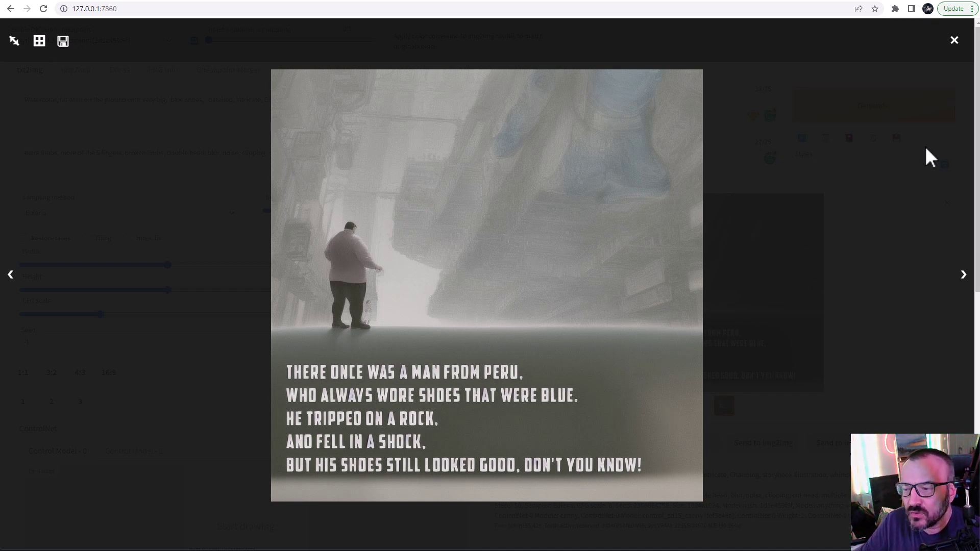
click(954, 40)
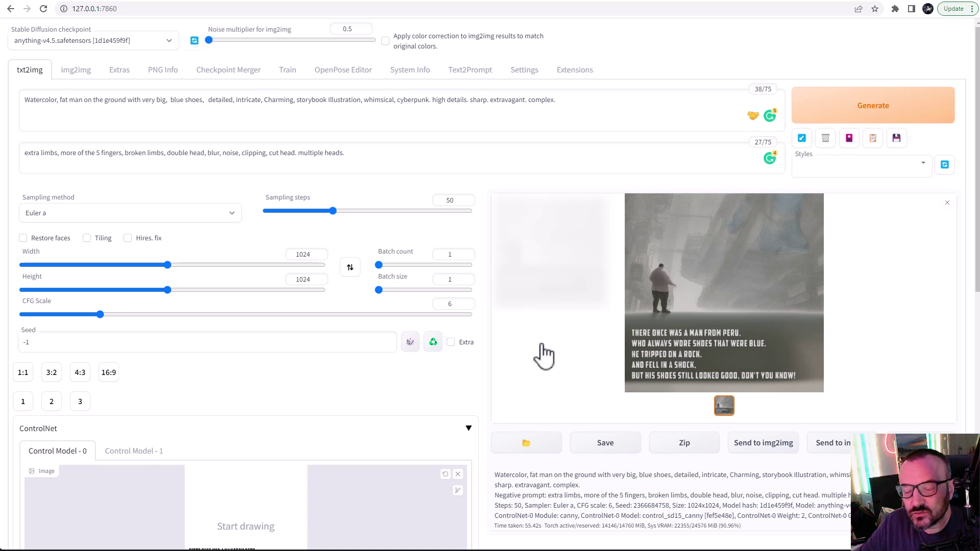
- In img2img, load the stretched gradient GEEKATPLAY image as source and the small black GEEKATPLAY image into Control Model - 0, and enable ControlNet
scroll(531, 341, down, 3)
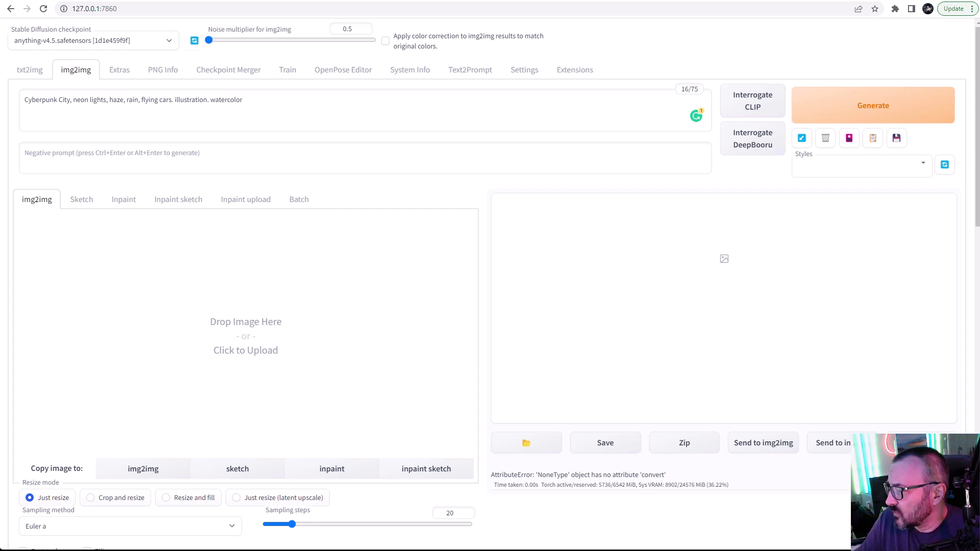
drag(744, 470, 308, 369)
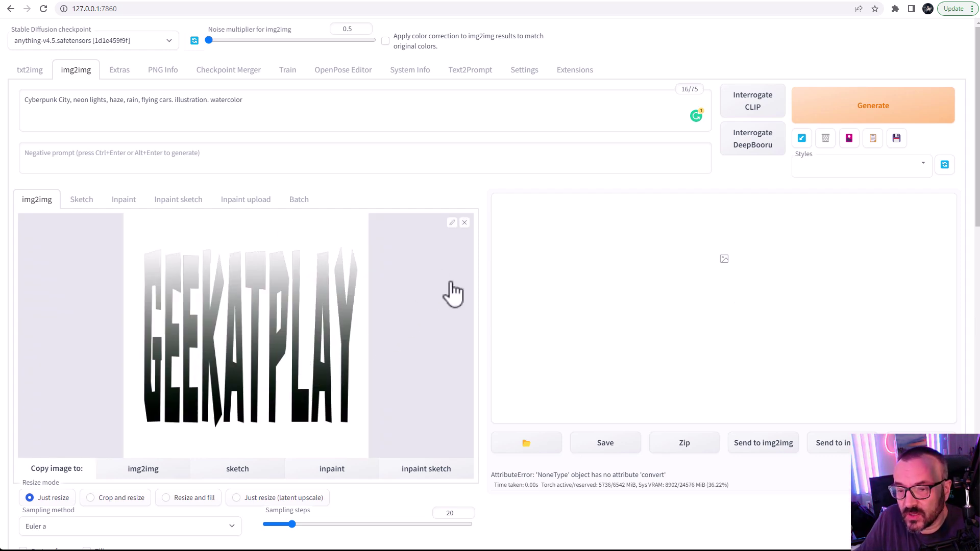
scroll(454, 293, down, 11)
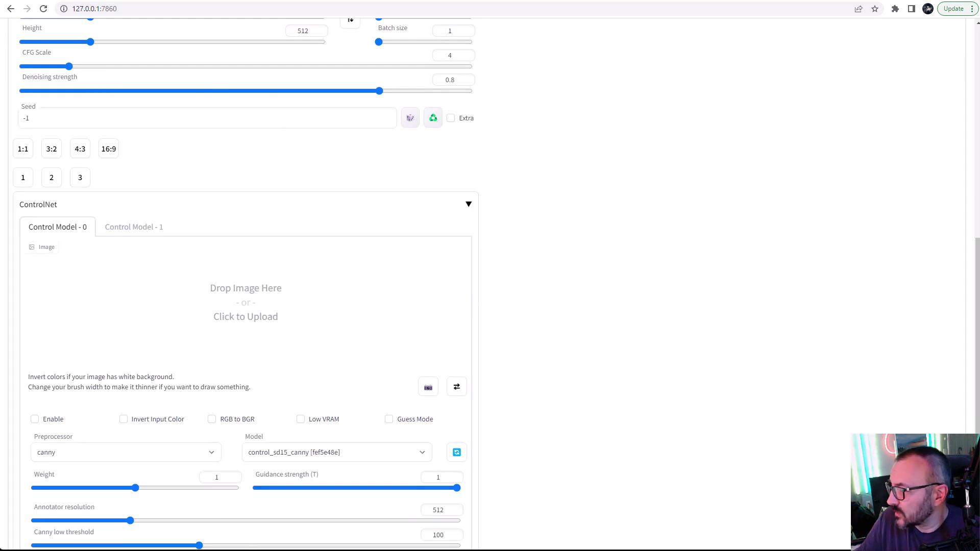
drag(179, 510, 217, 321)
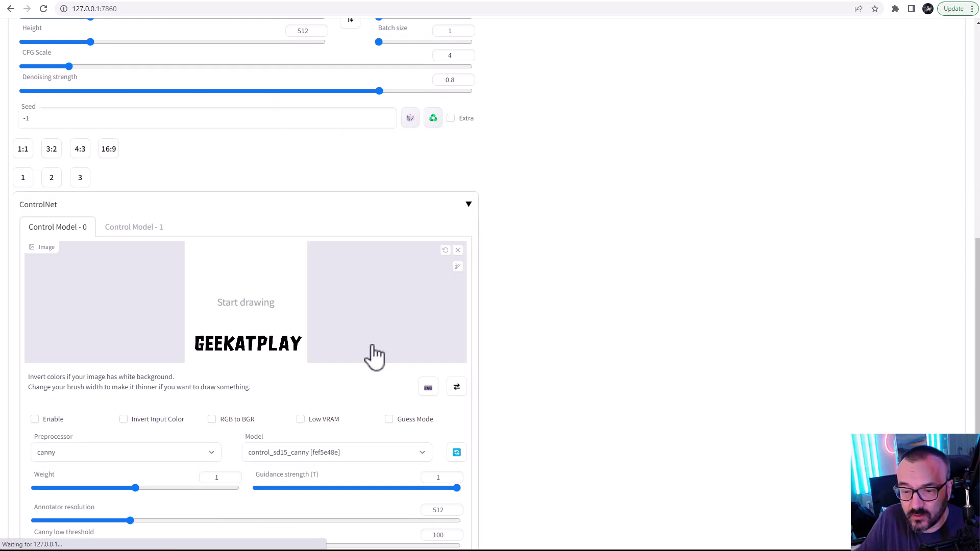
scroll(332, 354, down, 2)
scroll(71, 361, down, 3)
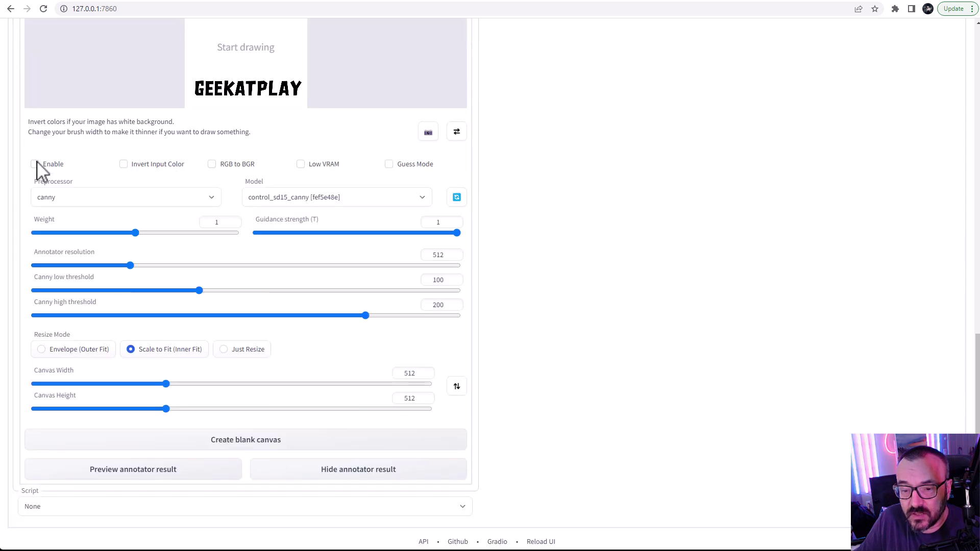
click(35, 164)
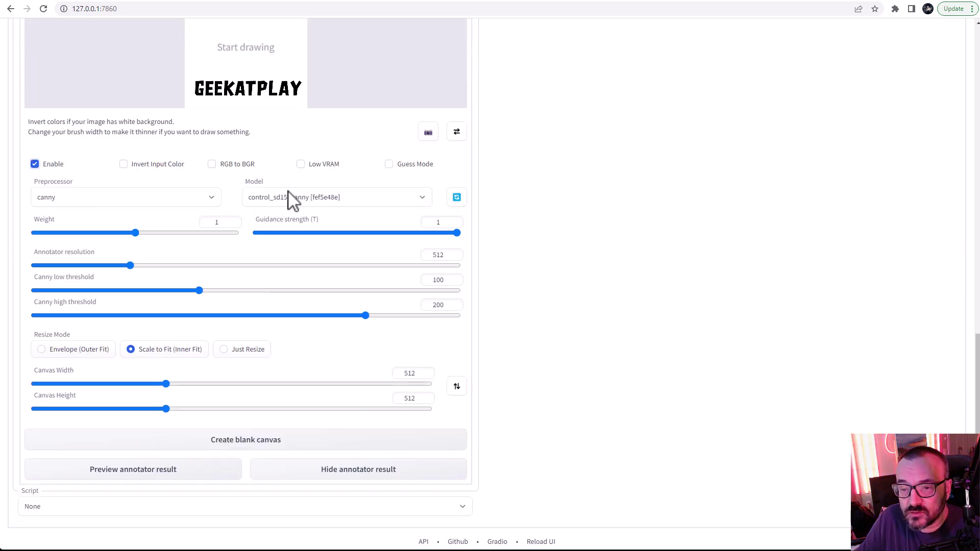
- Check the img2img settings, generate the Cyberpunk City image from the two text images, and open the result
scroll(556, 341, up, 15)
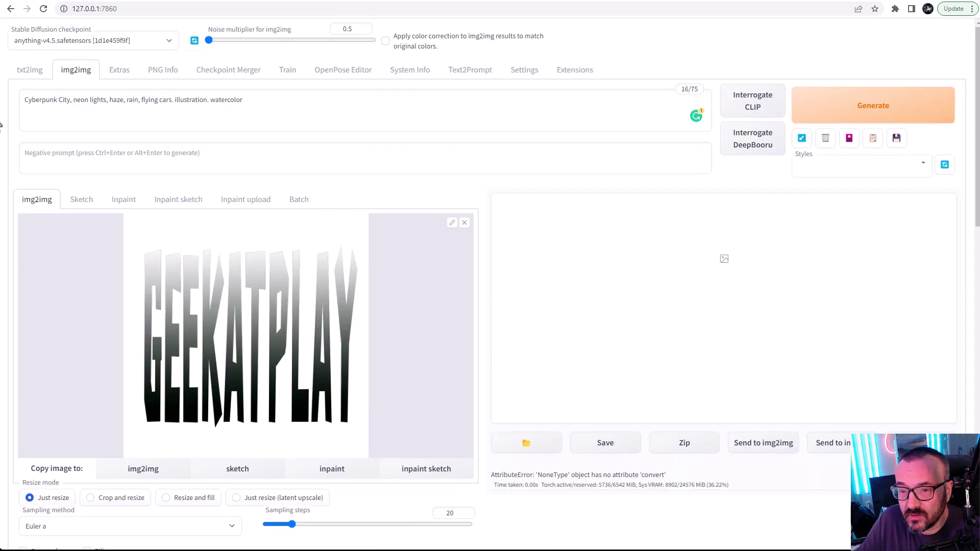
scroll(508, 273, down, 5)
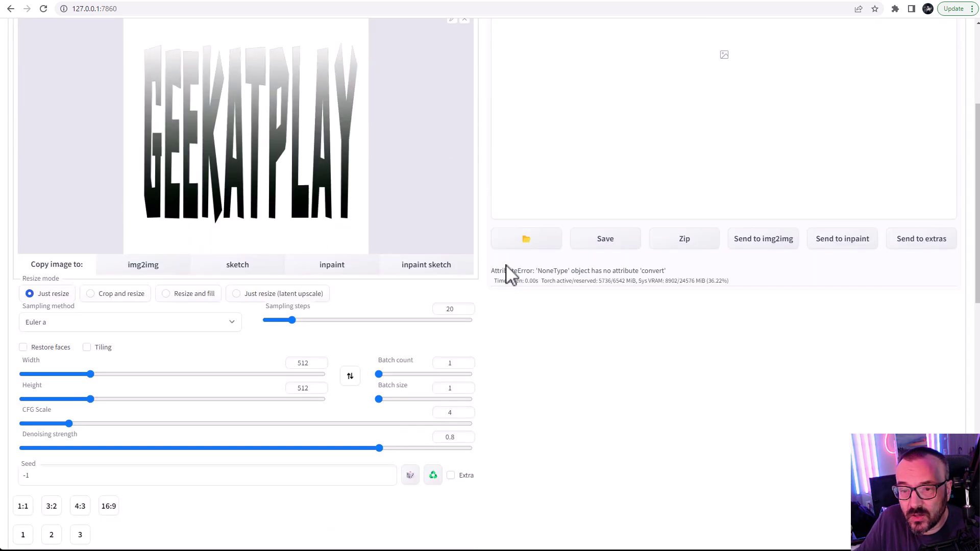
scroll(76, 362, down, 1)
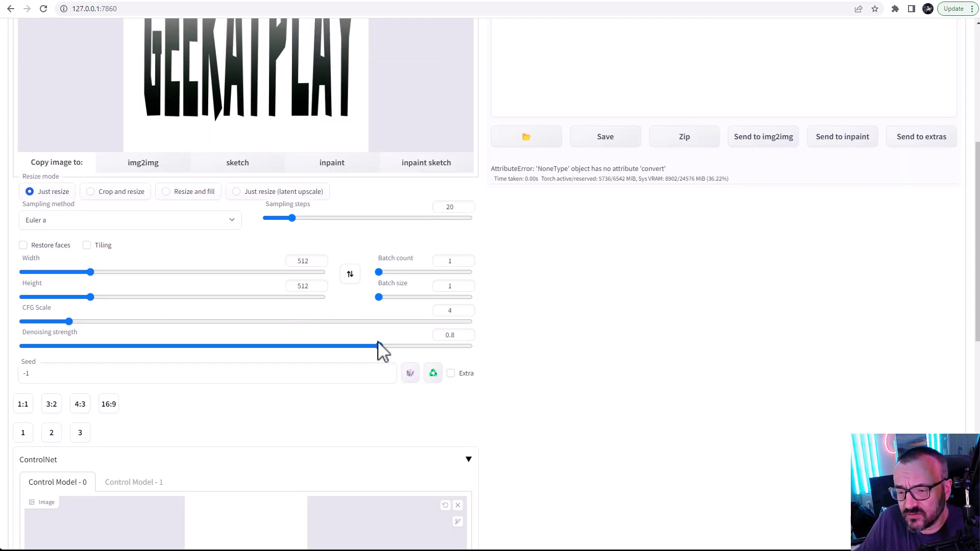
scroll(501, 375, up, 6)
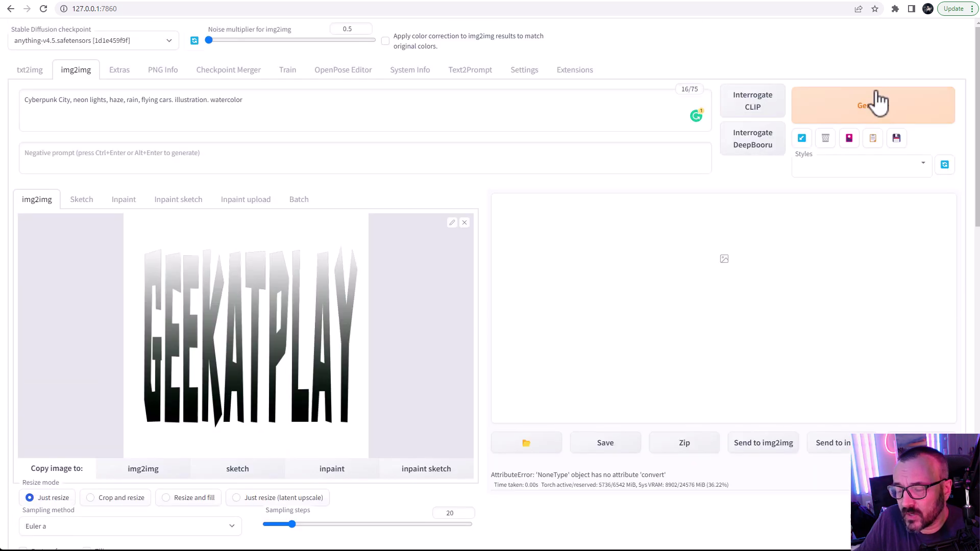
click(875, 117)
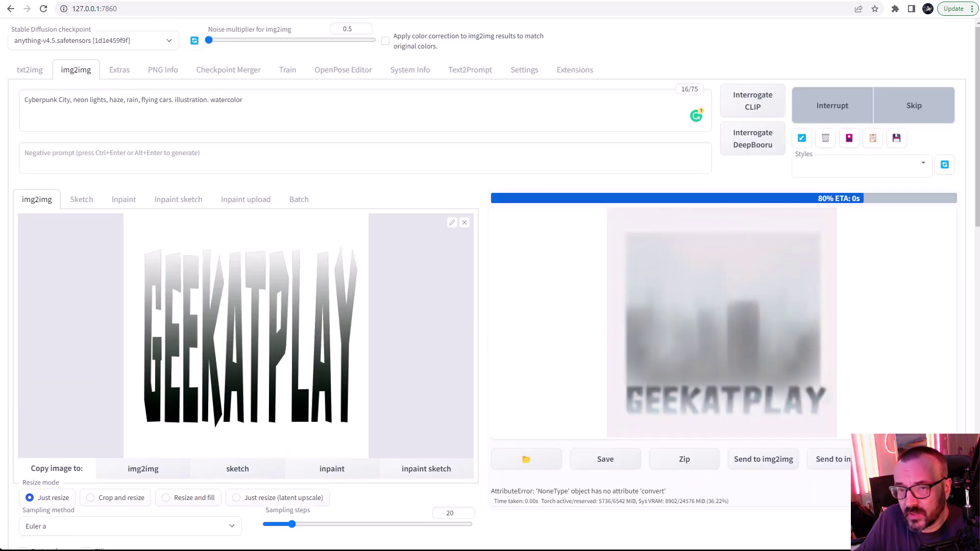
click(562, 273)
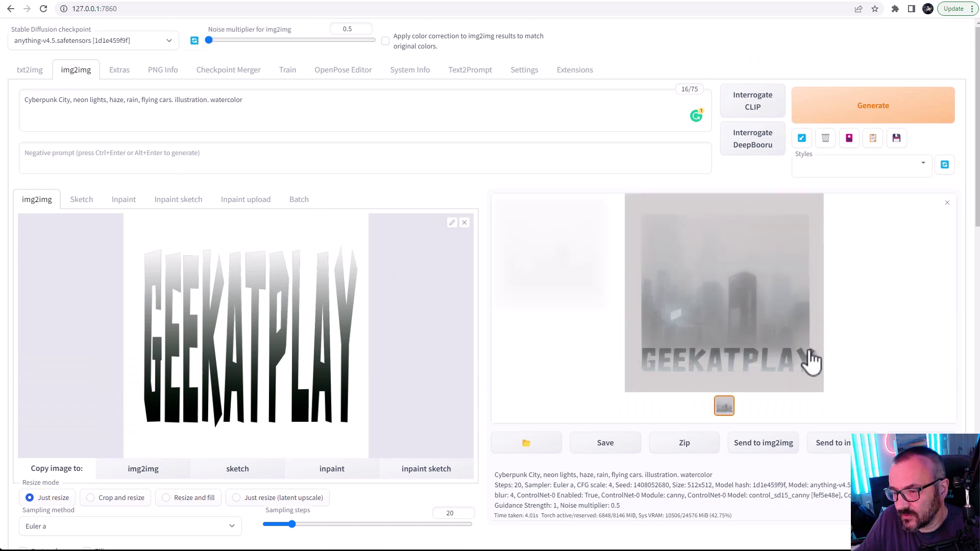
- Set the CFG scale to 5 and the denoising strength to 0.74, and regenerate the Cyberpunk City image
scroll(490, 295, down, 2)
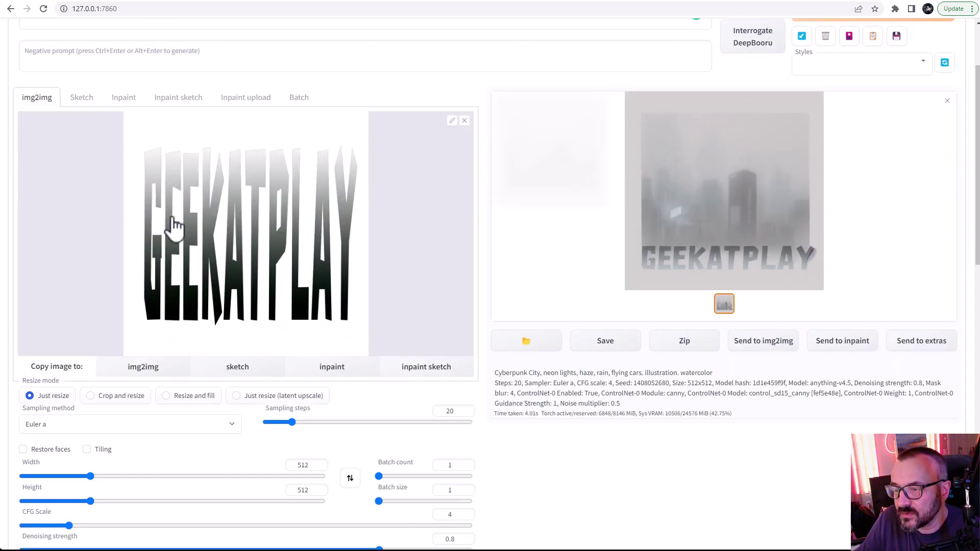
scroll(219, 382, down, 1)
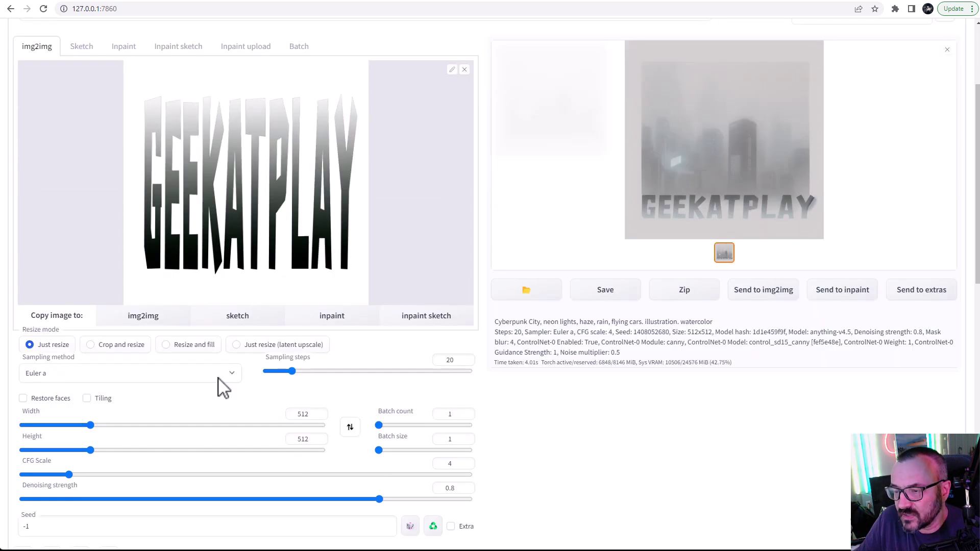
scroll(102, 426, down, 2)
drag(67, 373, 85, 375)
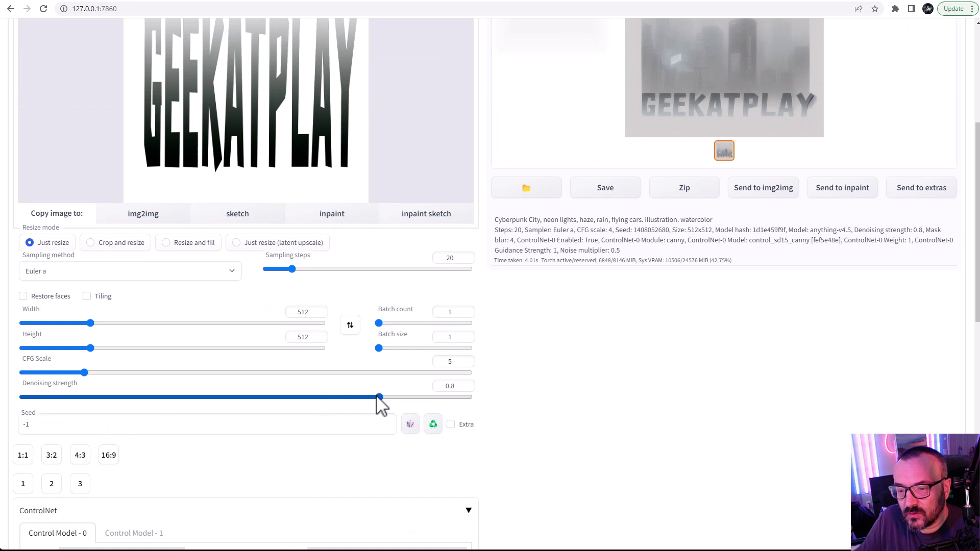
drag(380, 399, 354, 407)
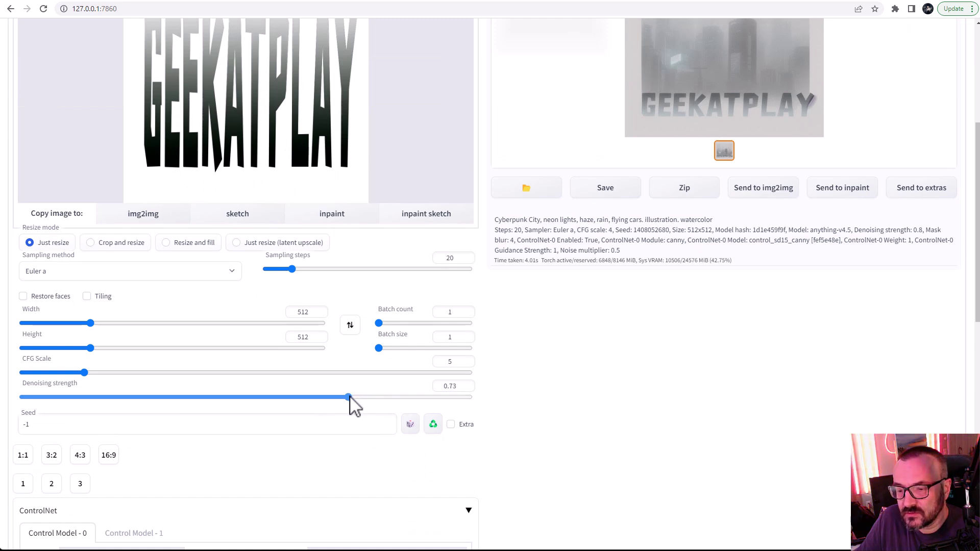
scroll(404, 394, up, 5)
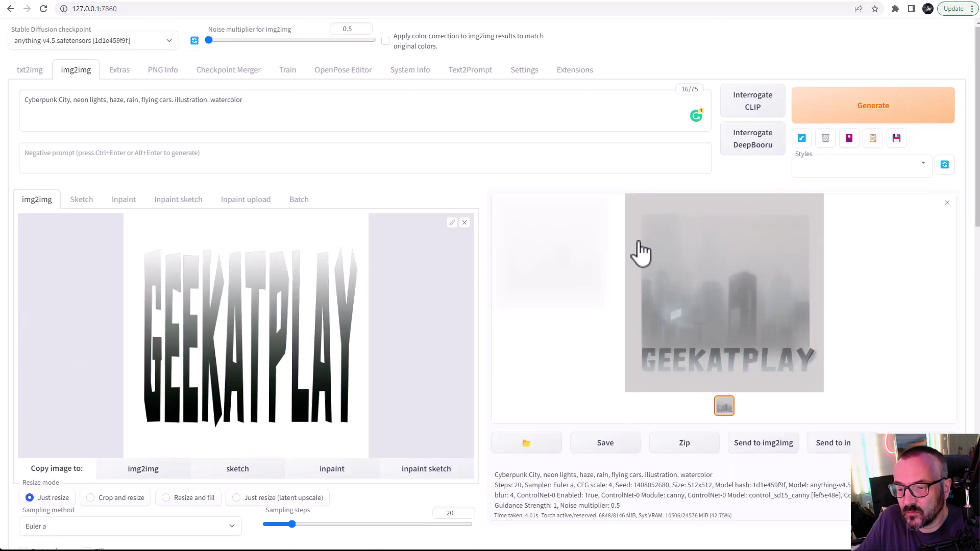
click(891, 102)
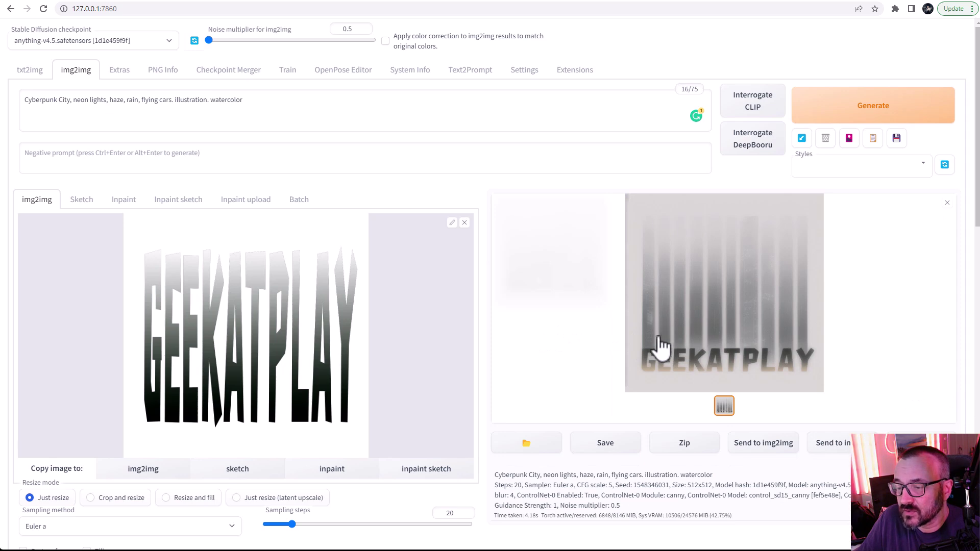
- Lower the CFG scale to 3 and regenerate the Cyberpunk City image
scroll(350, 394, down, 3)
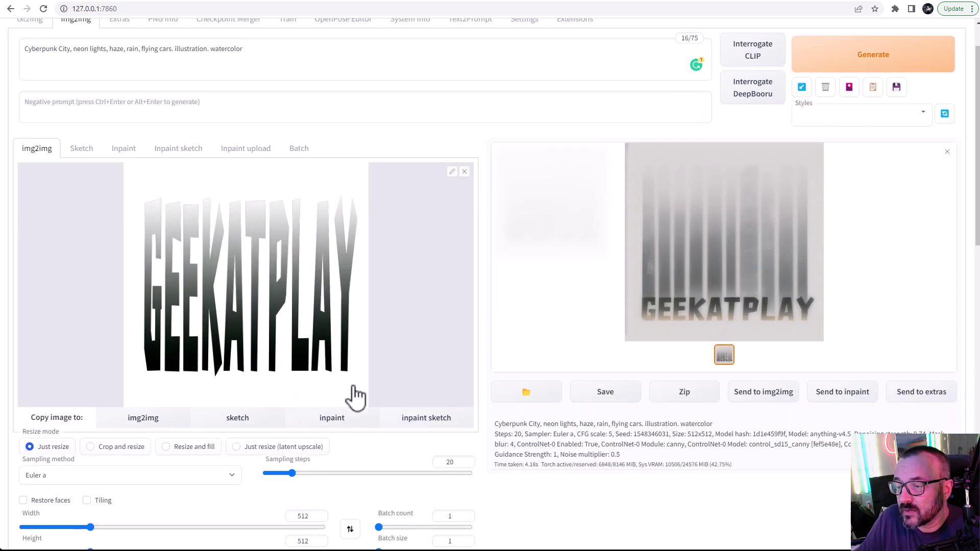
scroll(76, 409, down, 2)
drag(84, 372, 56, 372)
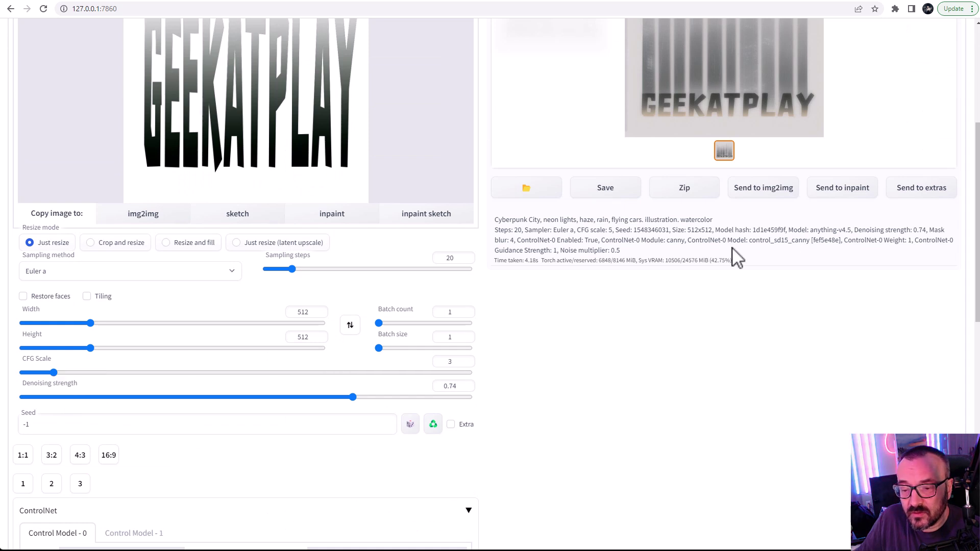
scroll(735, 256, up, 5)
click(873, 104)
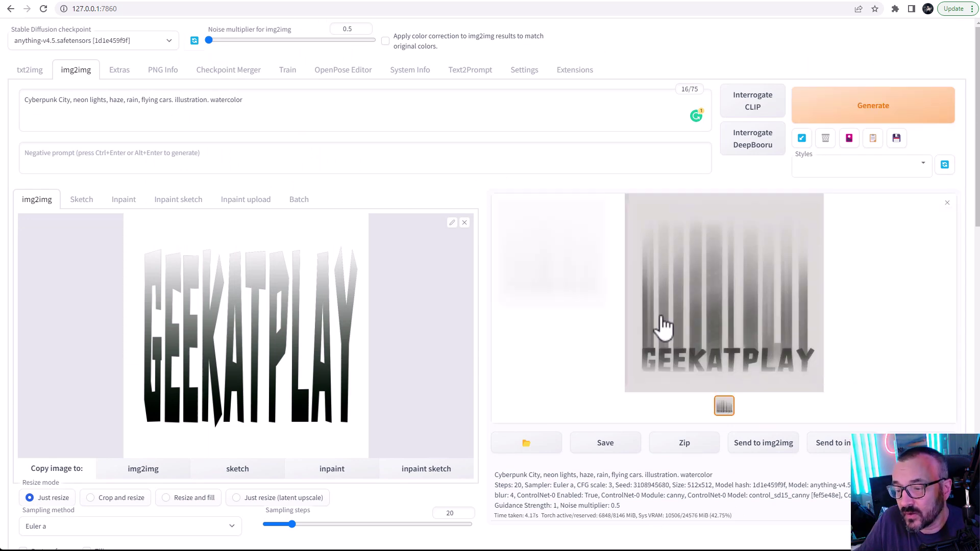
- Raise the denoising strength to 0.8 and regenerate the Cyberpunk City image
scroll(380, 339, down, 3)
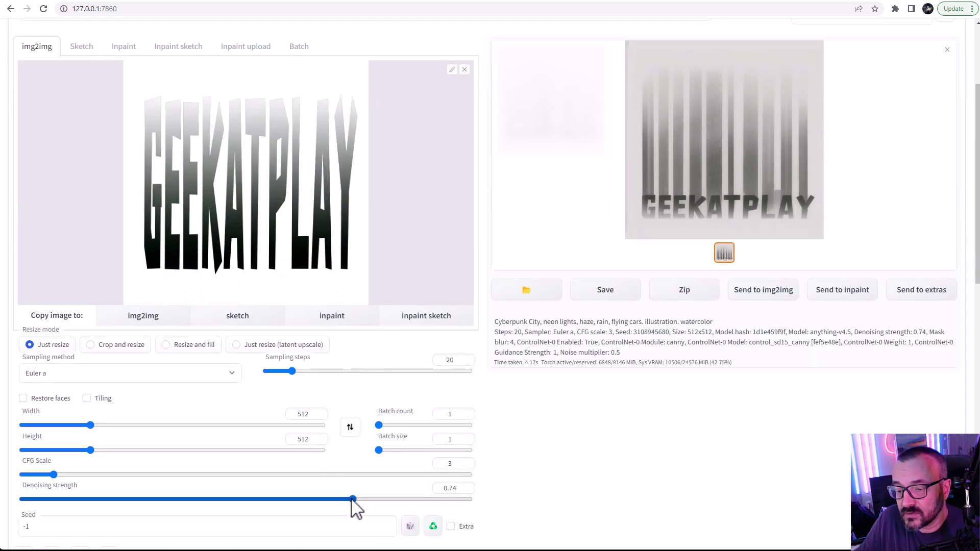
drag(353, 500, 383, 508)
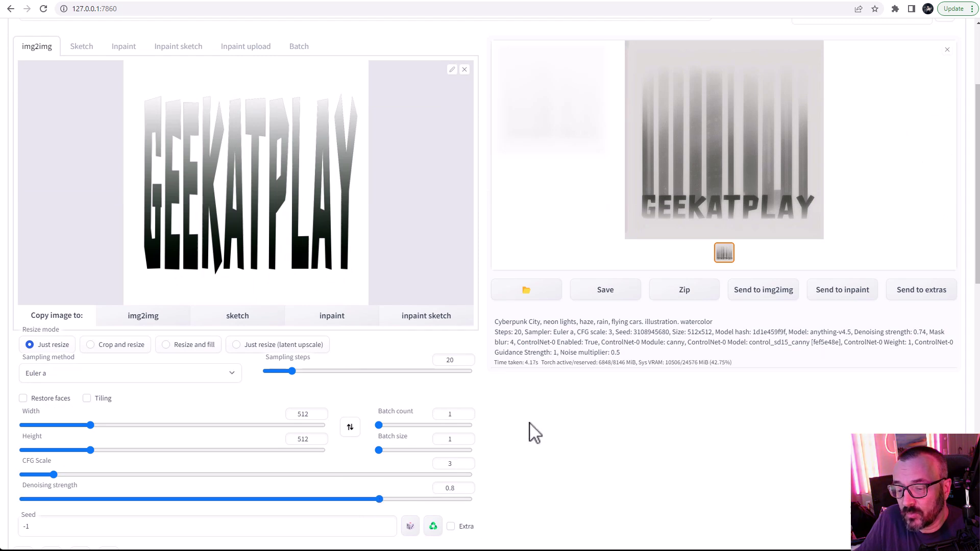
scroll(529, 431, up, 3)
key(ctrl+Return)
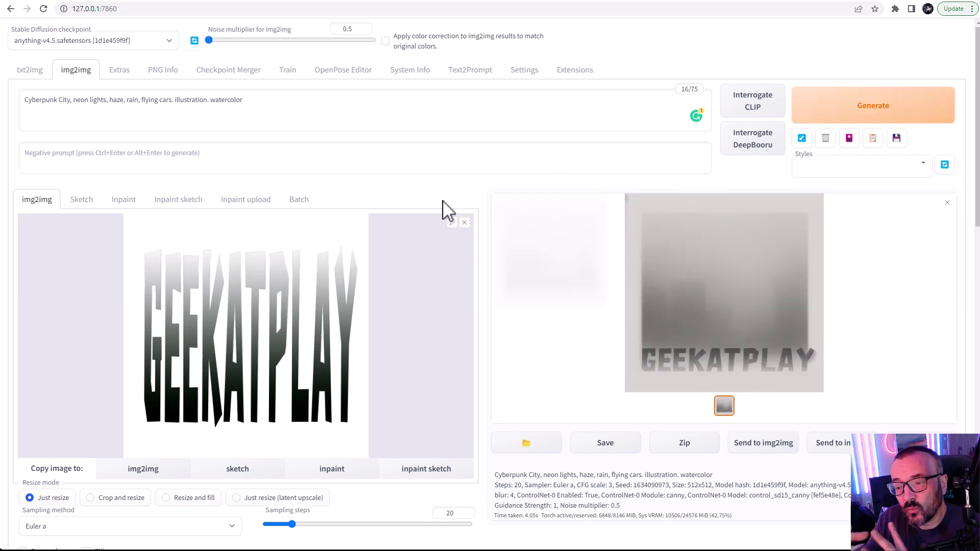
scroll(278, 351, down, 3)
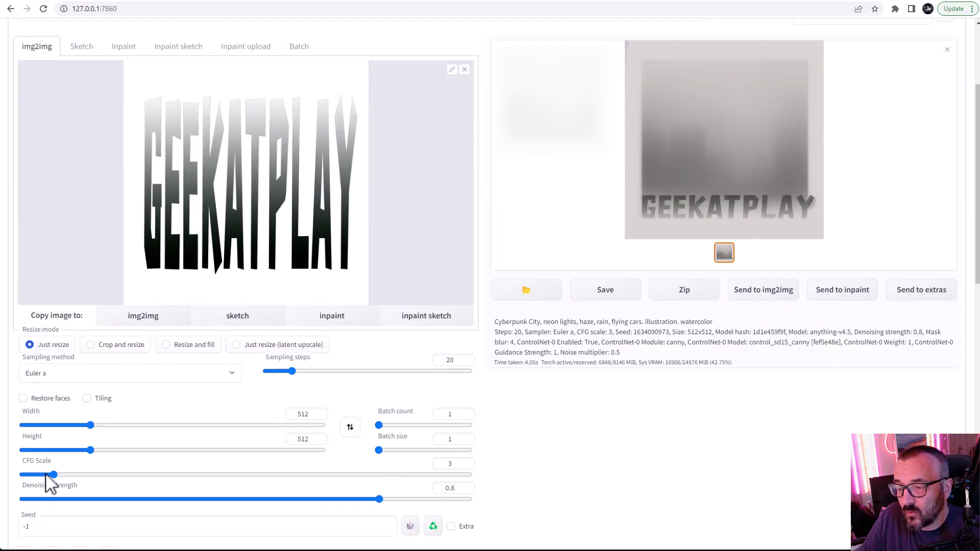
- Raise the CFG scale to 10 and regenerate the Cyberpunk City image
drag(53, 475, 162, 474)
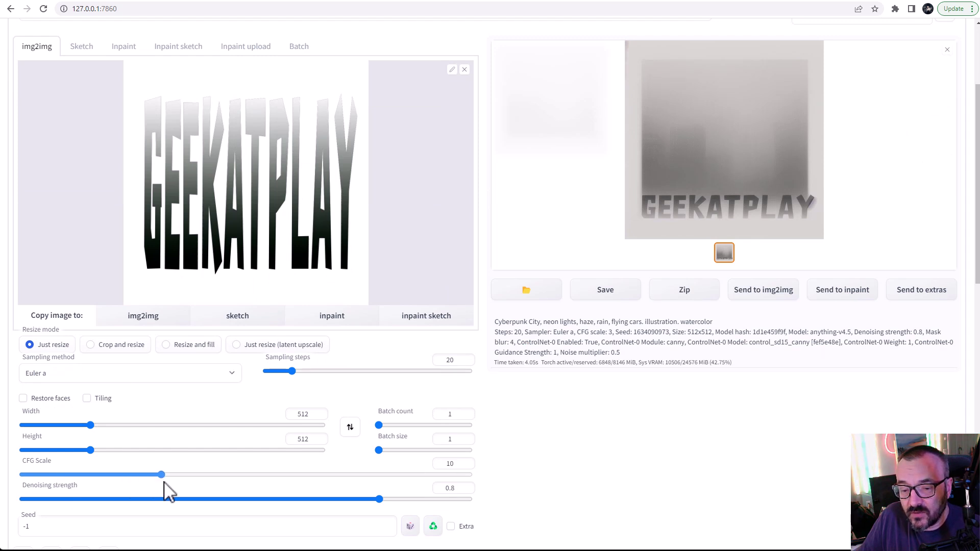
mouse_move(45, 469)
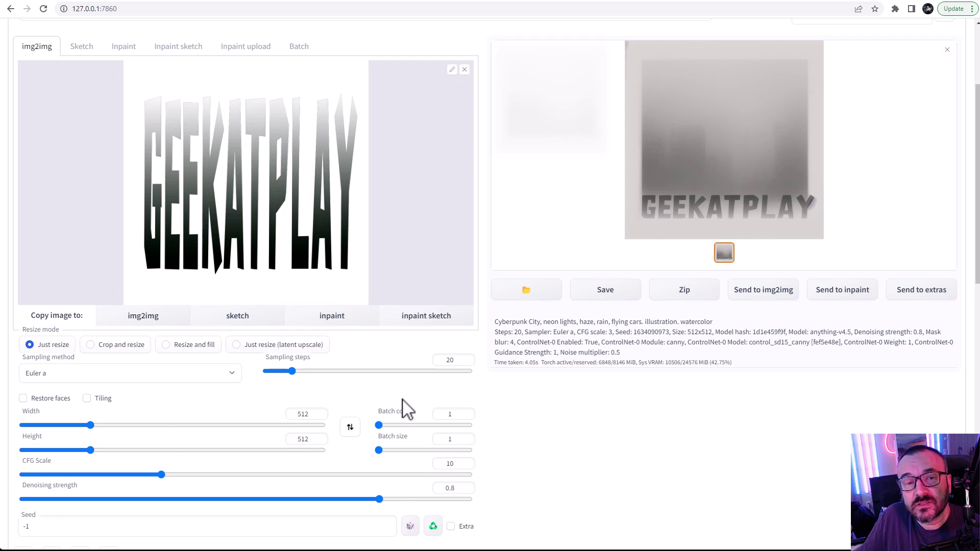
scroll(801, 181, up, 3)
click(908, 109)
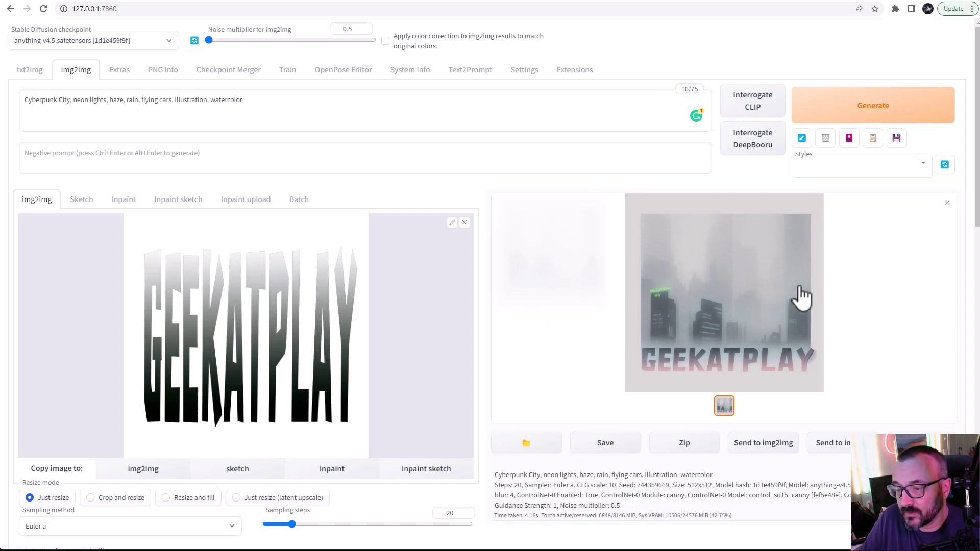
scroll(710, 322, down, 2)
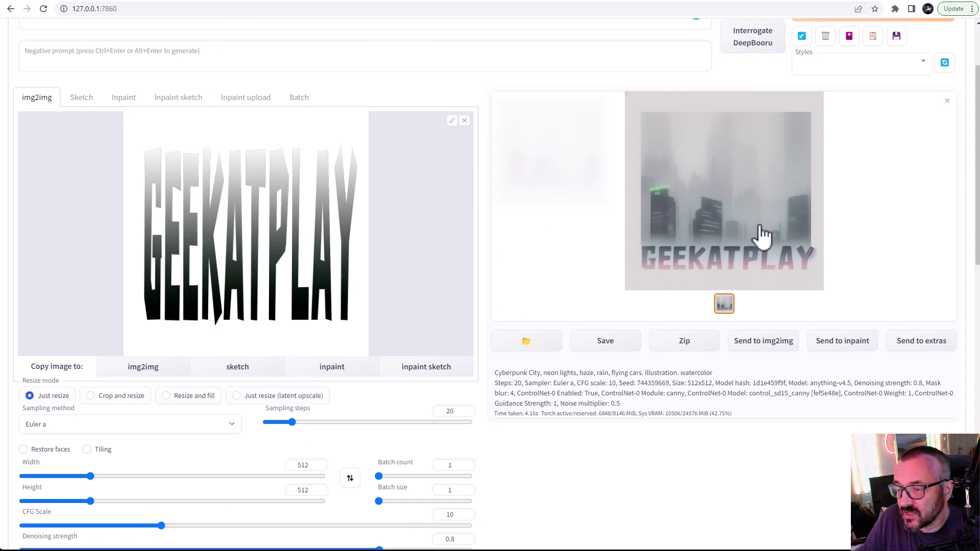
- Set the ControlNet preprocessor to none and its weight to 1.3, and regenerate the Cyberpunk City image
scroll(306, 271, down, 13)
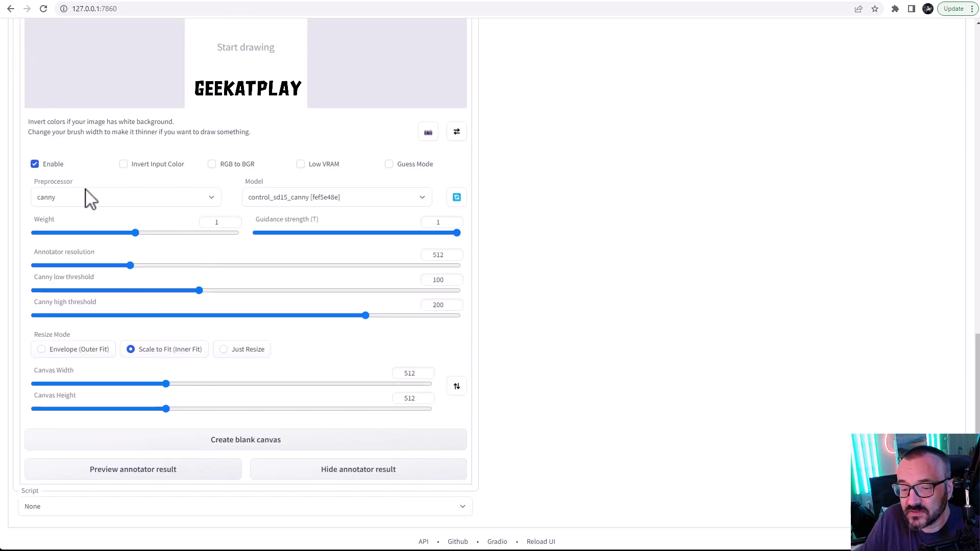
click(209, 200)
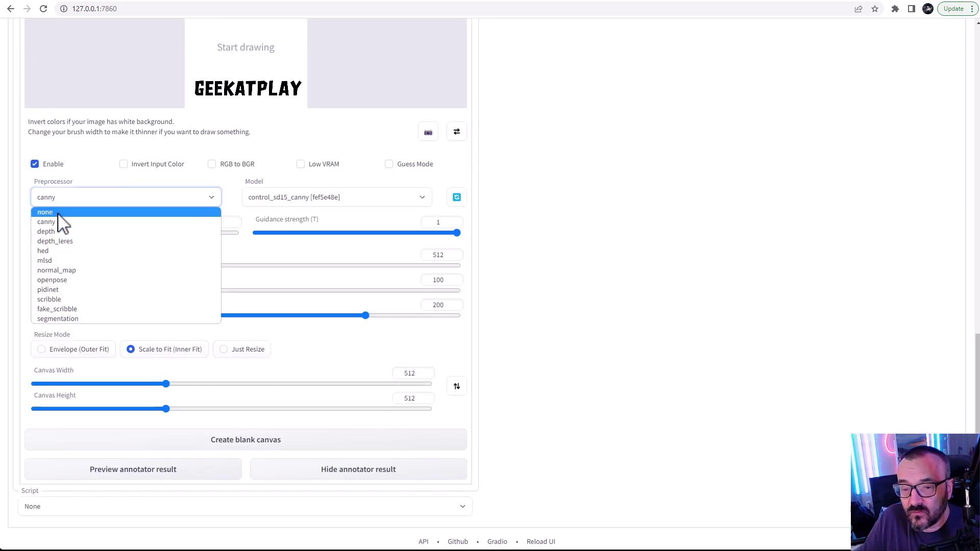
click(62, 211)
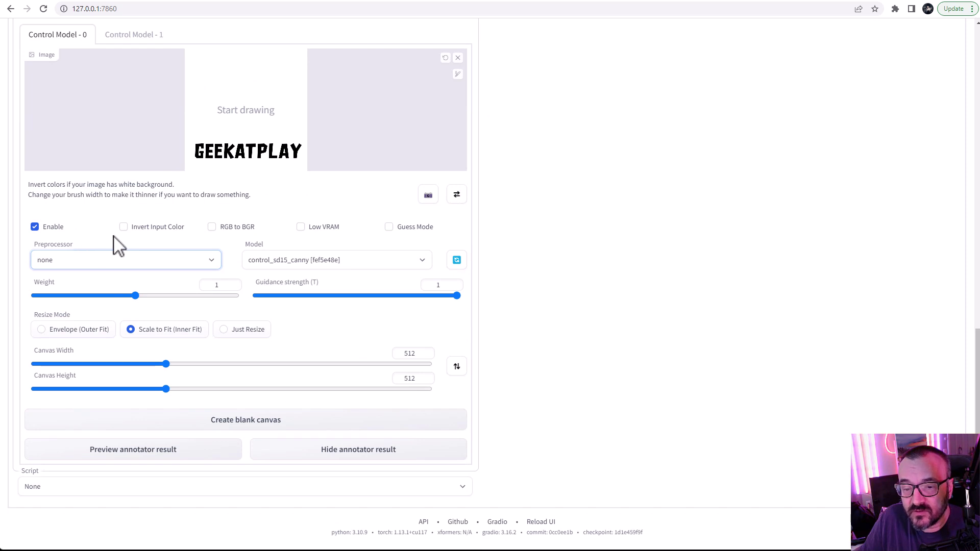
drag(135, 296, 166, 299)
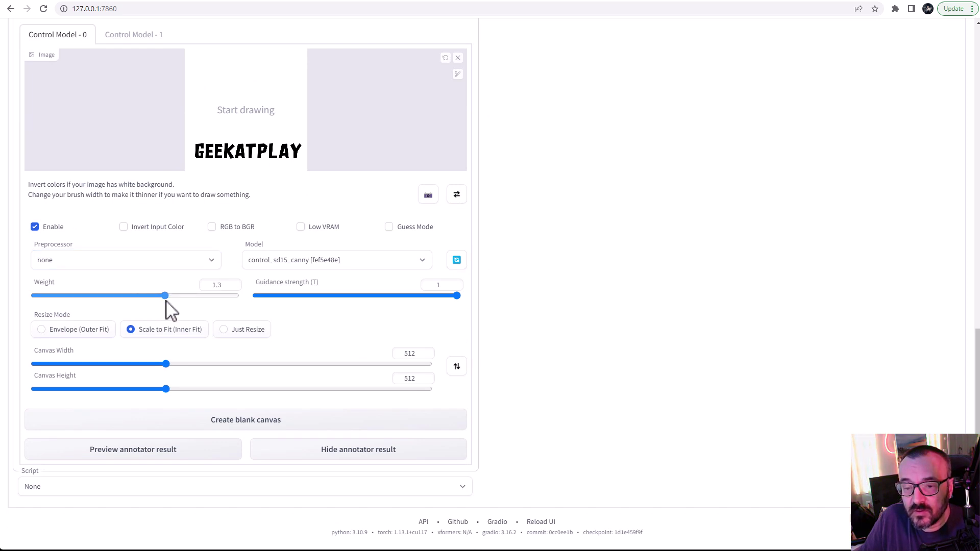
scroll(482, 263, up, 20)
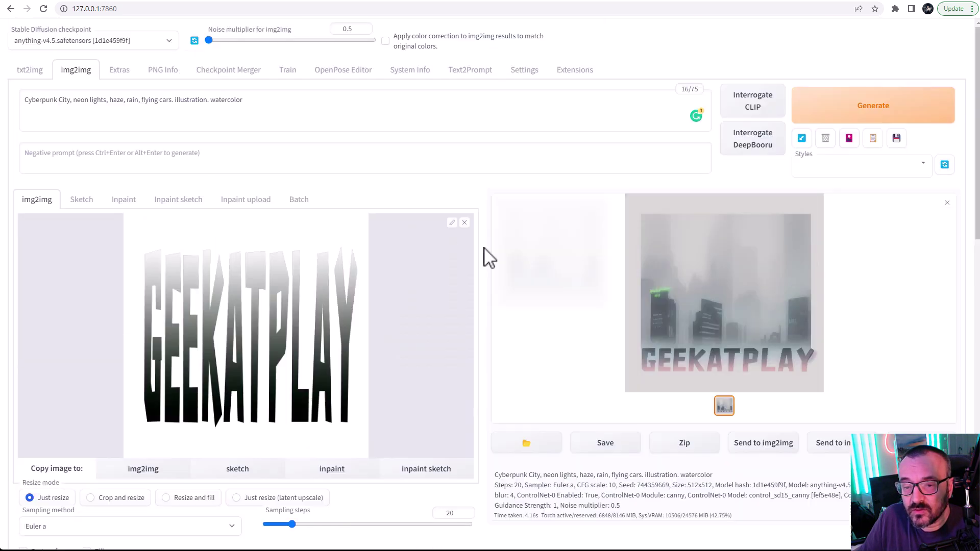
click(839, 104)
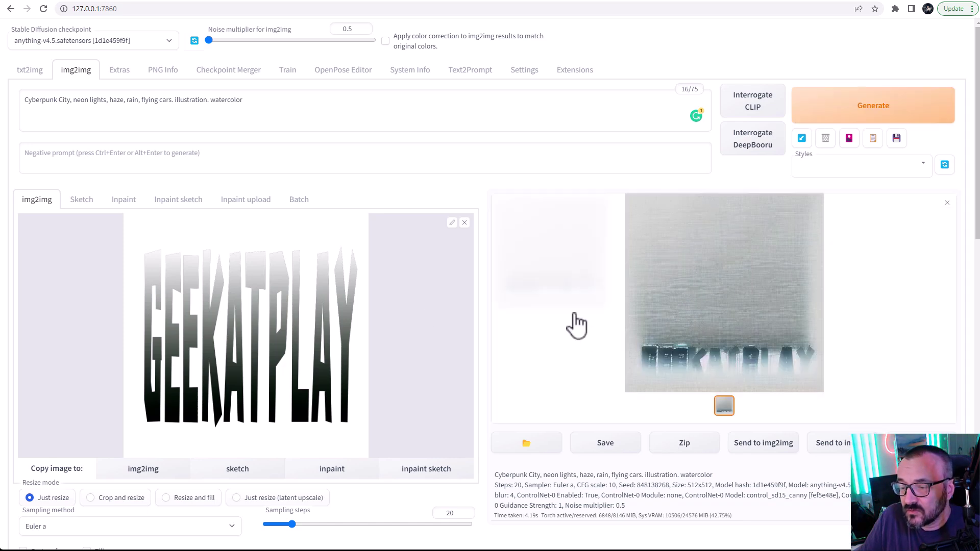
- Switch ControlNet to the depth preprocessor and the control_sd15_depth model, and regenerate the Cyberpunk City image
scroll(229, 306, down, 8)
scroll(229, 315, down, 7)
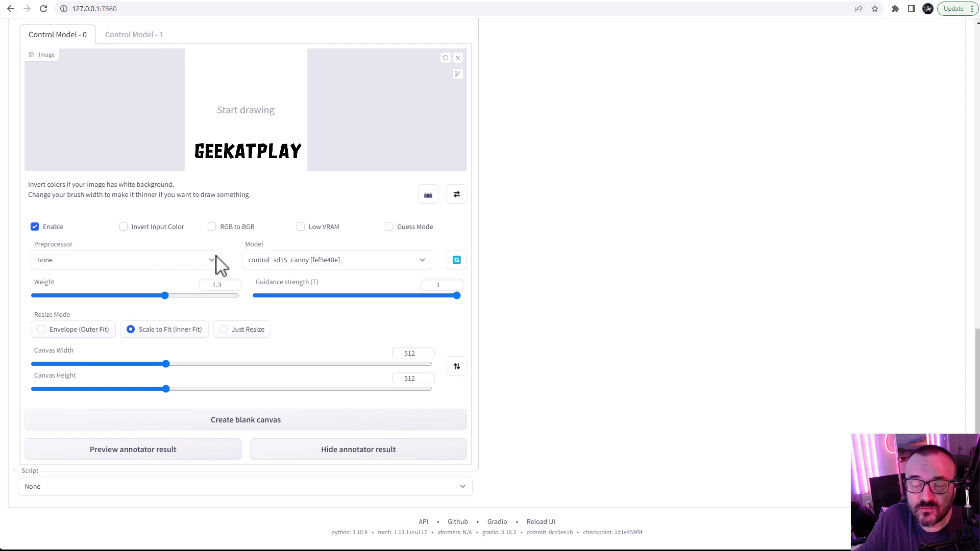
click(358, 261)
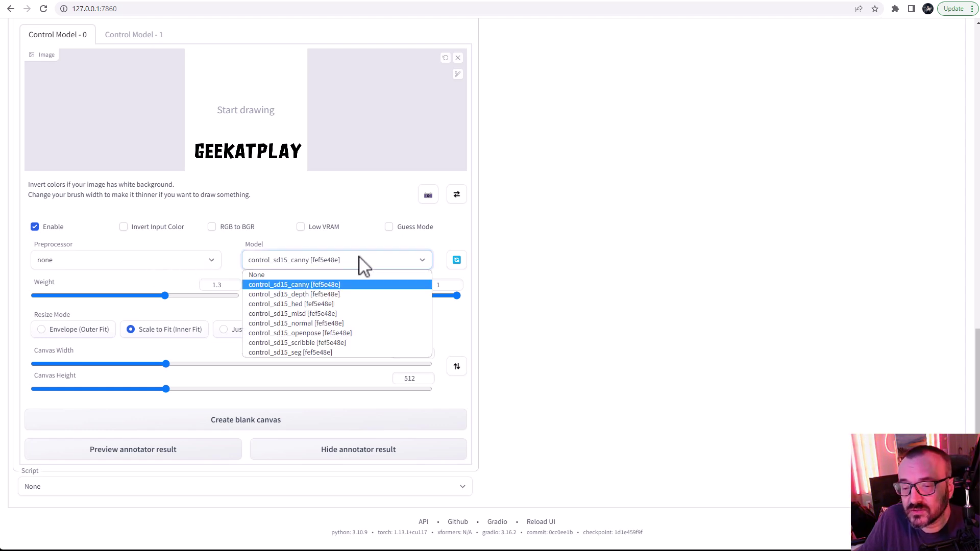
click(338, 303)
scroll(485, 291, up, 10)
scroll(847, 122, up, 5)
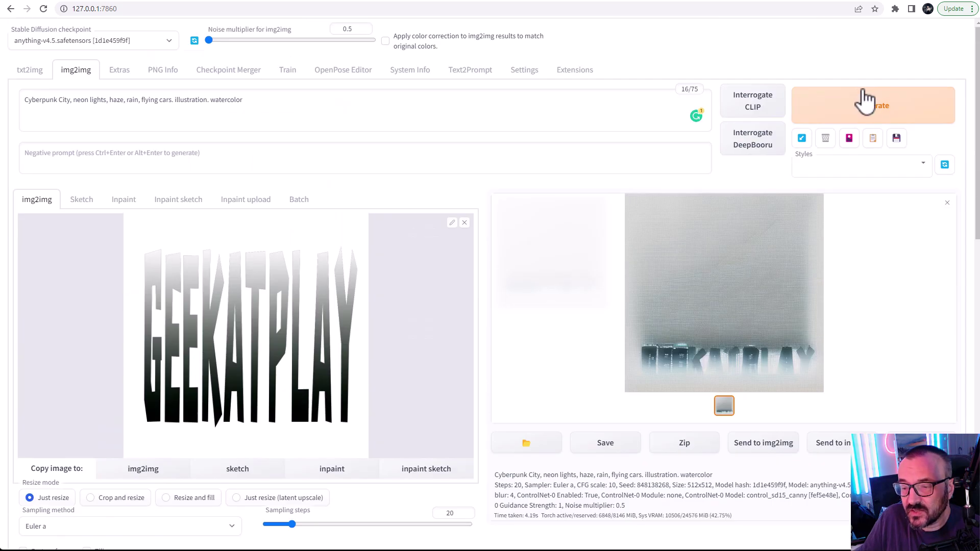
click(863, 102)
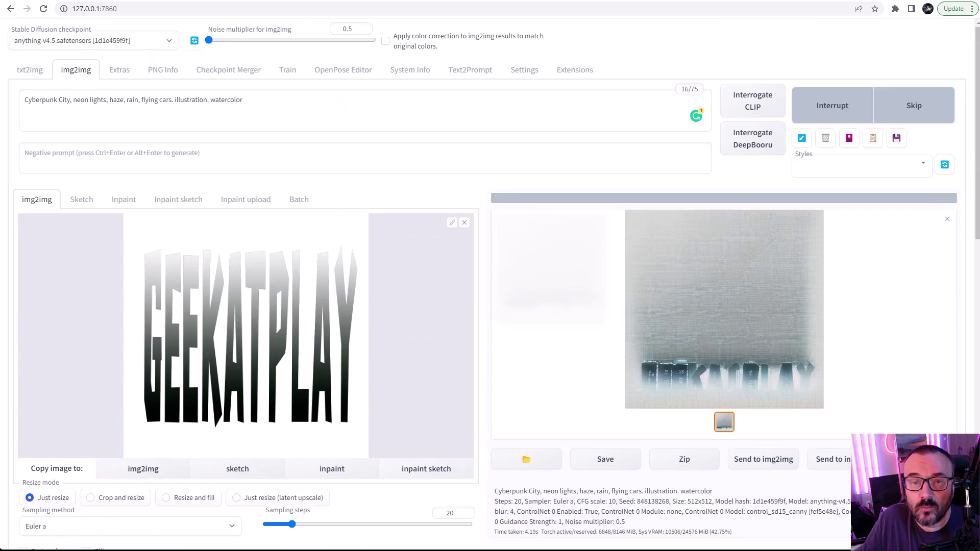
- Set ControlNet back to the canny preprocessor and the control_sd15_canny model, and return to txt2img
scroll(510, 314, down, 7)
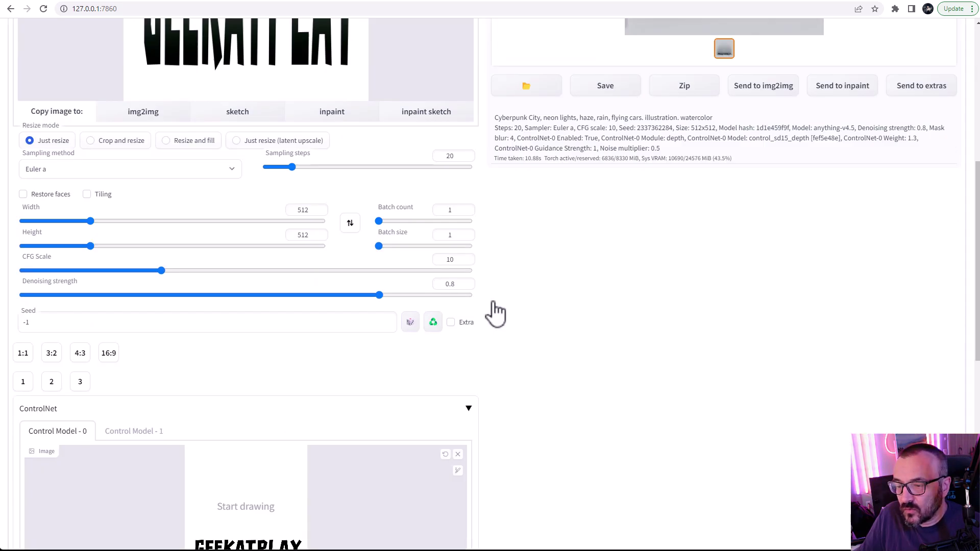
scroll(494, 312, down, 6)
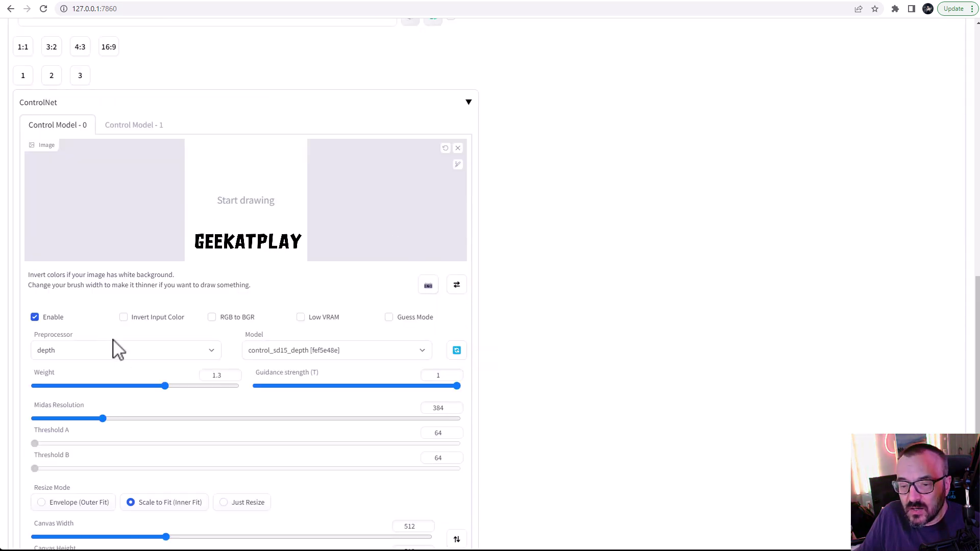
click(119, 353)
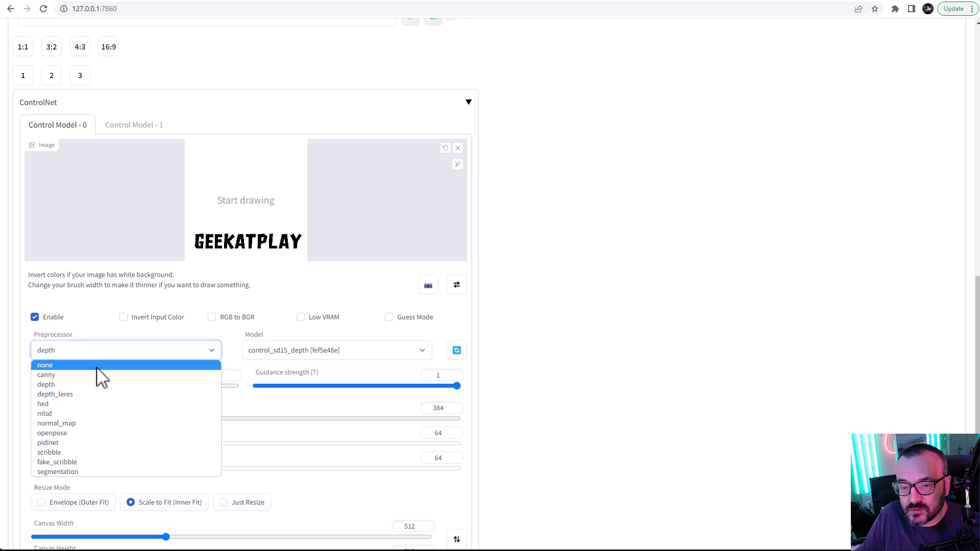
click(100, 375)
click(312, 350)
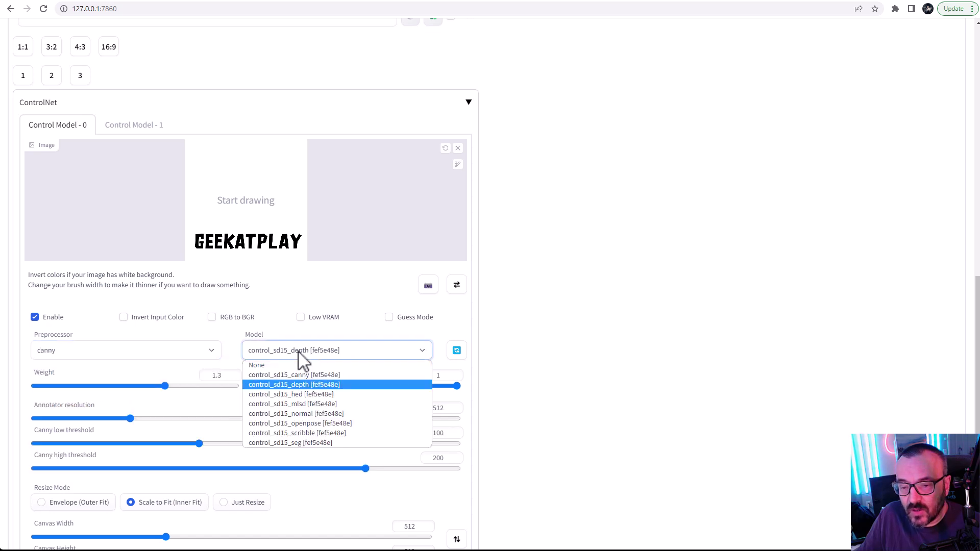
click(280, 376)
scroll(561, 339, up, 10)
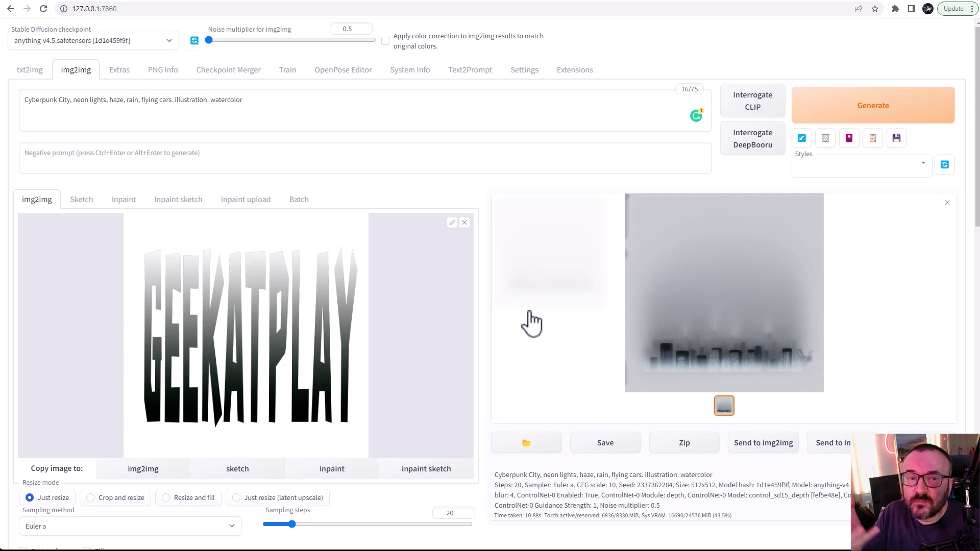
click(31, 72)
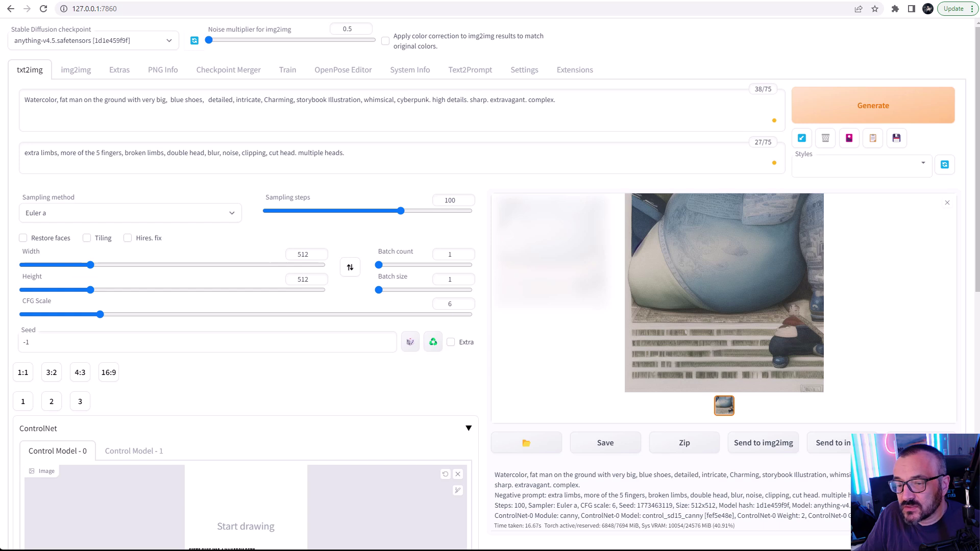